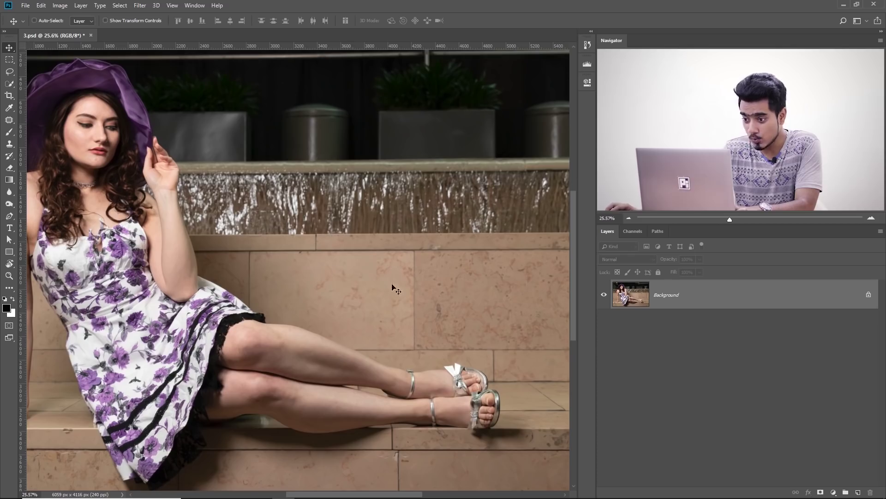
# Duplicate the Background layer twice
pyautogui.scroll(1, 323, 235)
pyautogui.moveTo(365, 226); pyautogui.dragTo(349, 230)
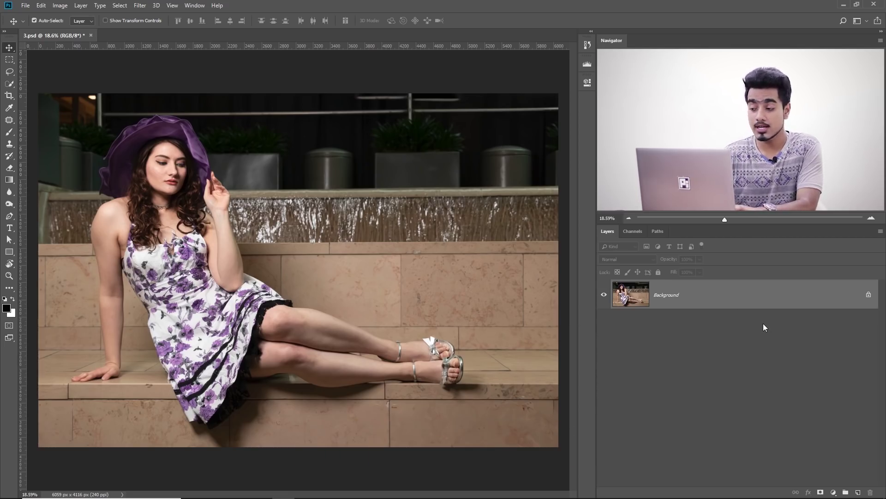
pyautogui.hotkey('ctrl', 'j')
pyautogui.hotkey('ctrl', 'j')
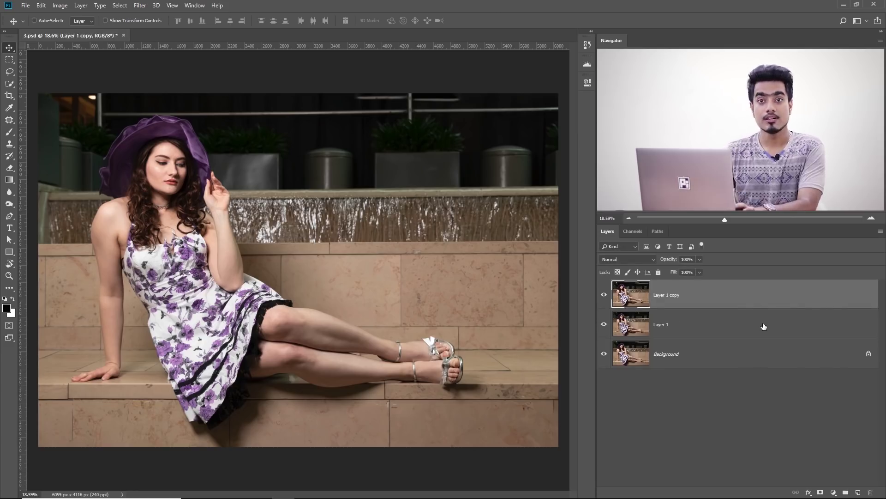
# Rename the upper layer copy Subject and the lower copy Wall, leaving the Subject layer selected
pyautogui.doubleClick(676, 295)
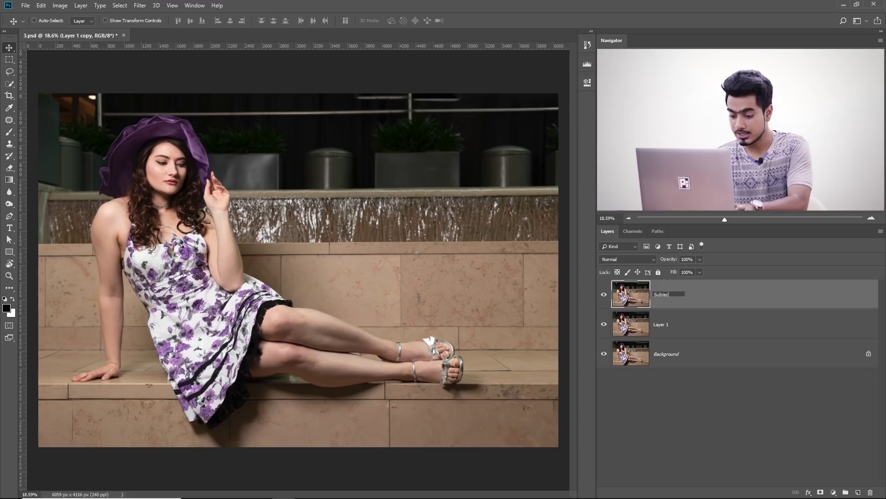
pyautogui.write('Subject')
pyautogui.press('Return')
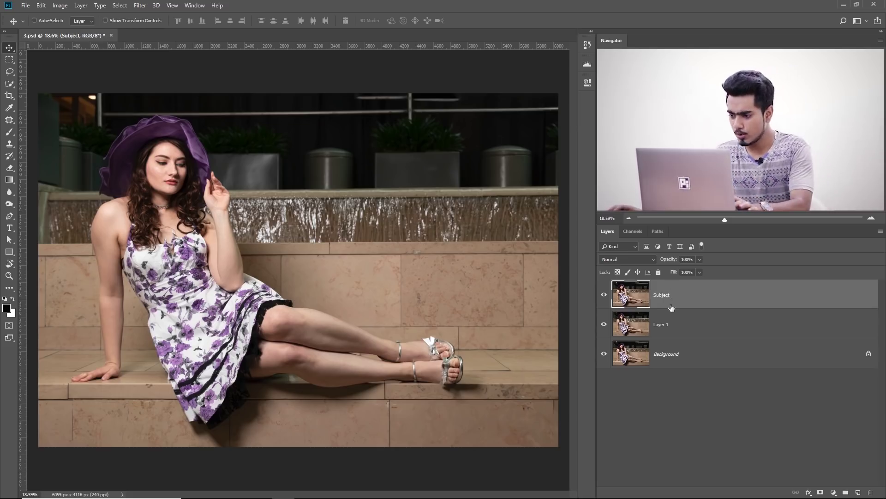
pyautogui.doubleClick(667, 326)
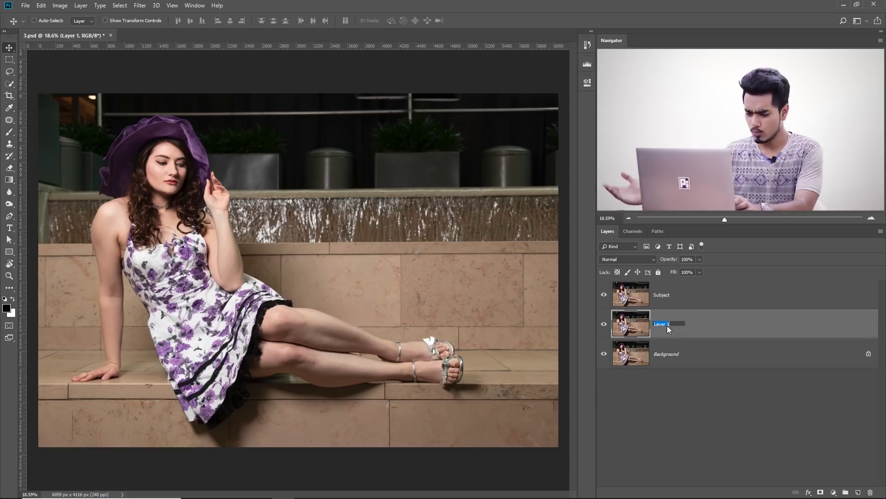
pyautogui.write('Wall')
pyautogui.press('Return')
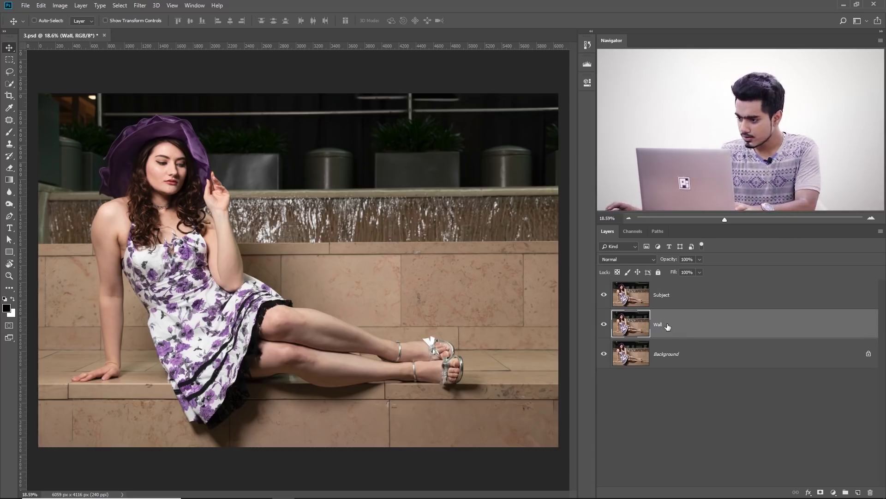
pyautogui.click(651, 300)
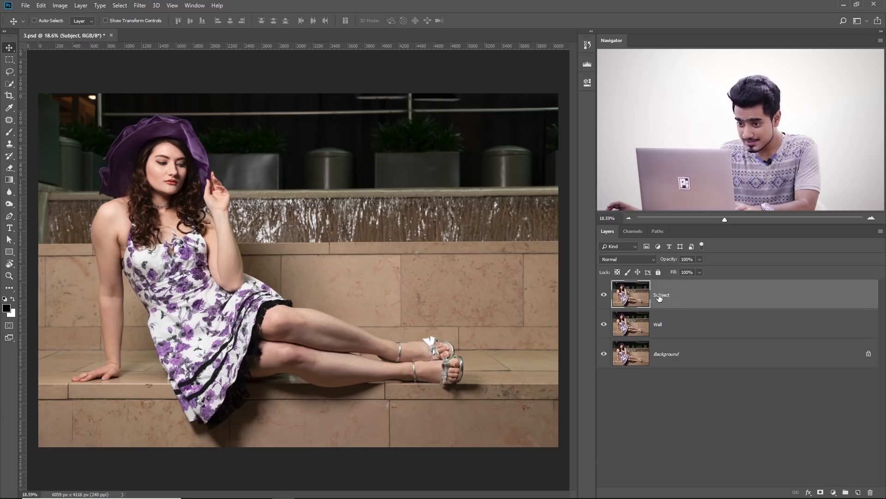
# Examine the woman's outline up close, including the hair, arms, dress and feet, to judge which edges need tracing
pyautogui.moveTo(236, 252); pyautogui.dragTo(268, 252)
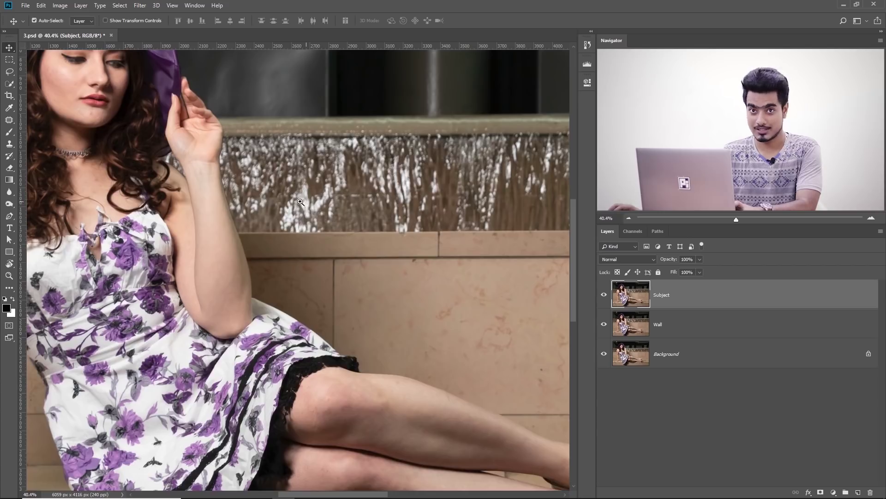
pyautogui.moveTo(301, 202); pyautogui.dragTo(288, 202)
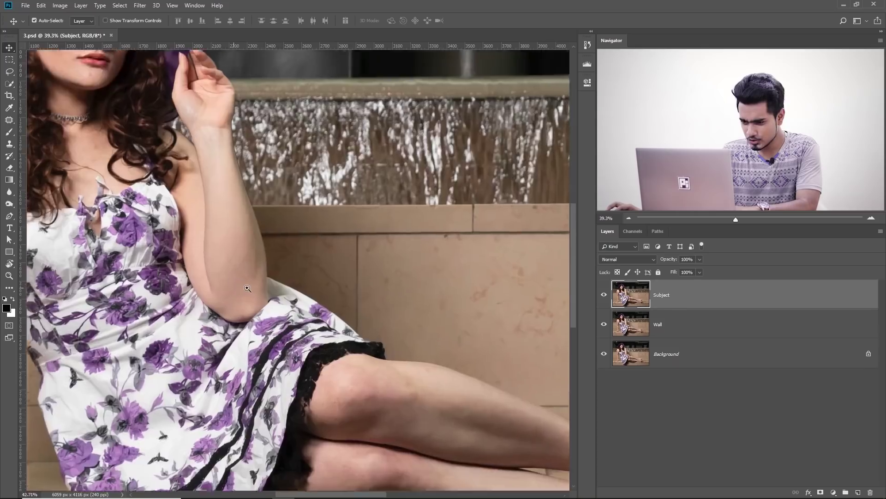
pyautogui.moveTo(155, 184); pyautogui.dragTo(151, 164)
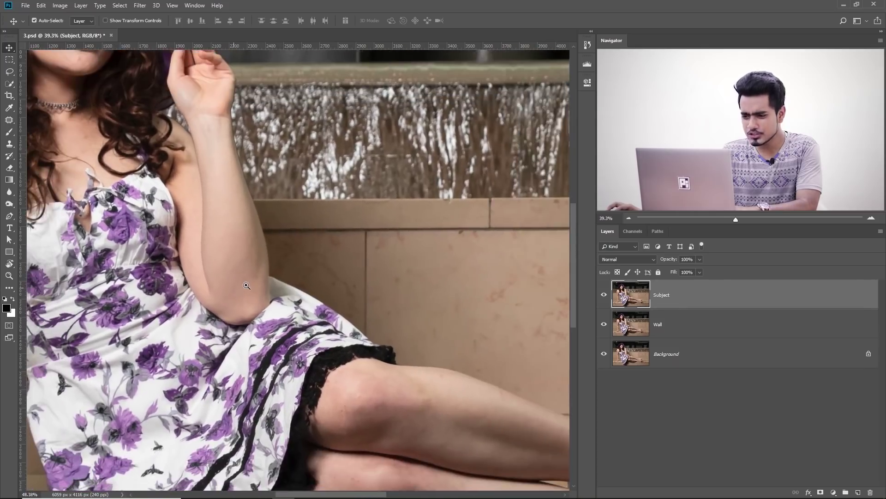
pyautogui.moveTo(114, 137); pyautogui.dragTo(233, 280)
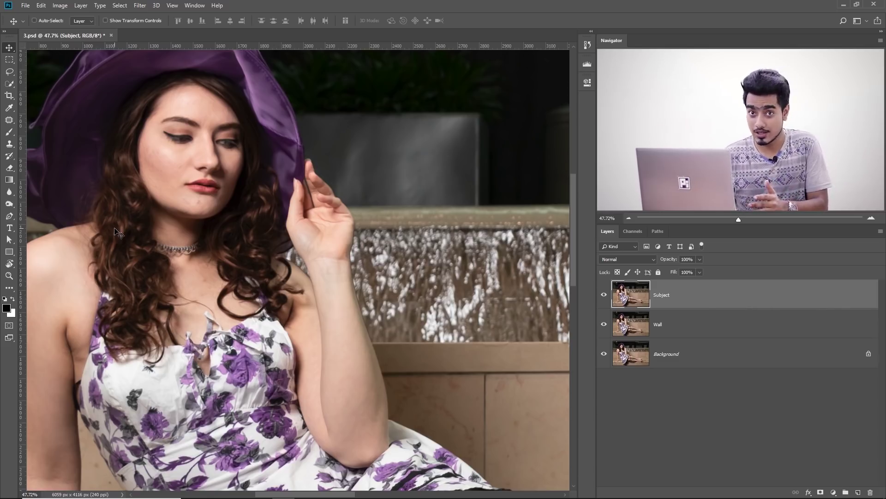
pyautogui.press('ctrl')
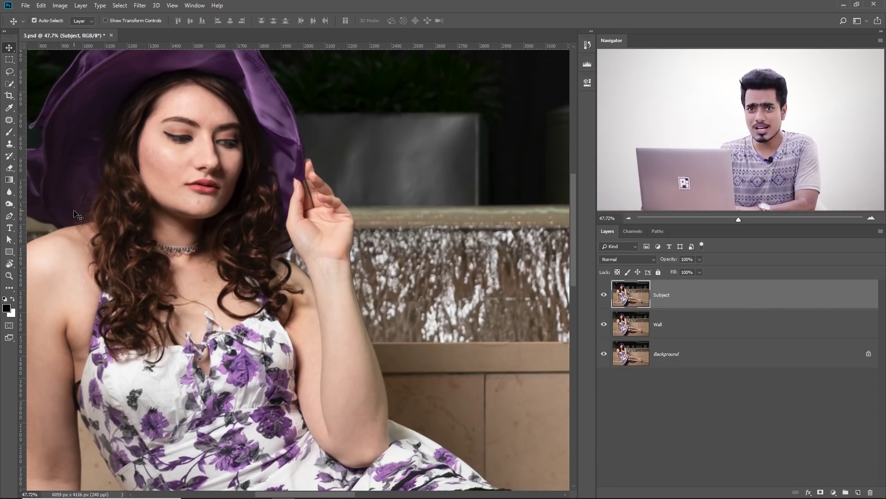
pyautogui.hotkey('ctrl', '-')
pyautogui.hotkey('ctrl', '-')
pyautogui.moveTo(272, 293); pyautogui.dragTo(224, 207)
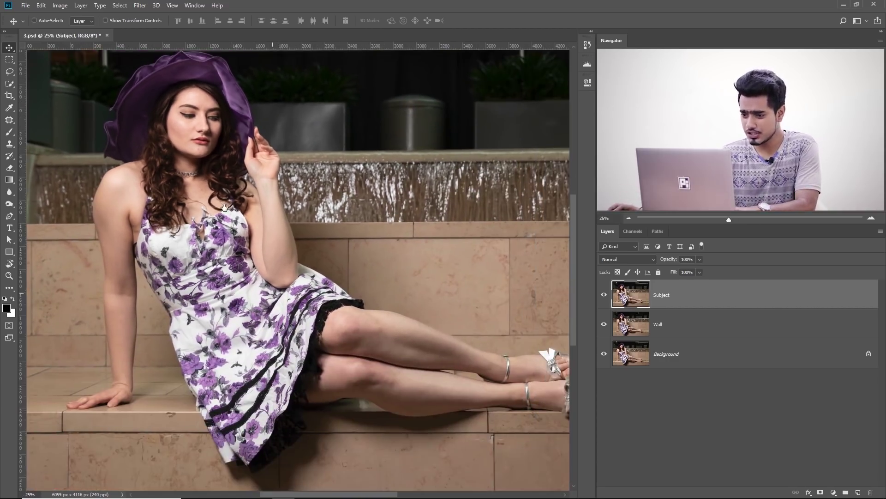
pyautogui.moveTo(414, 446); pyautogui.dragTo(284, 355)
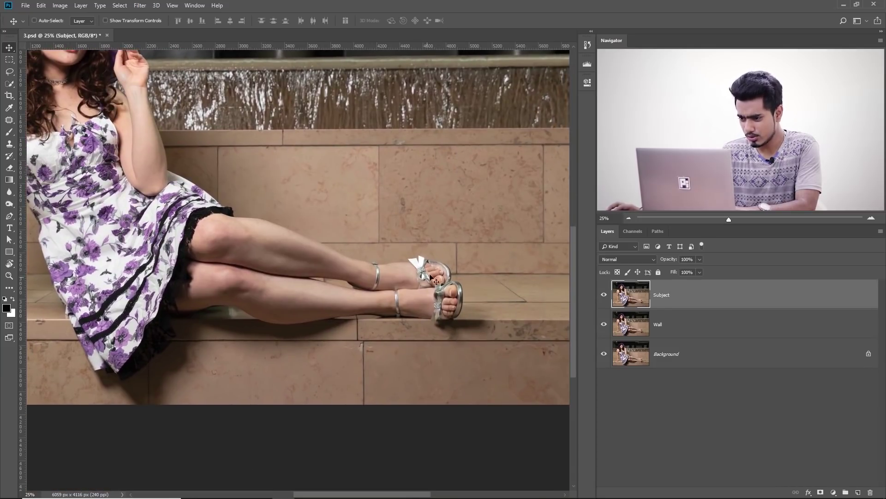
pyautogui.moveTo(149, 236); pyautogui.dragTo(292, 452)
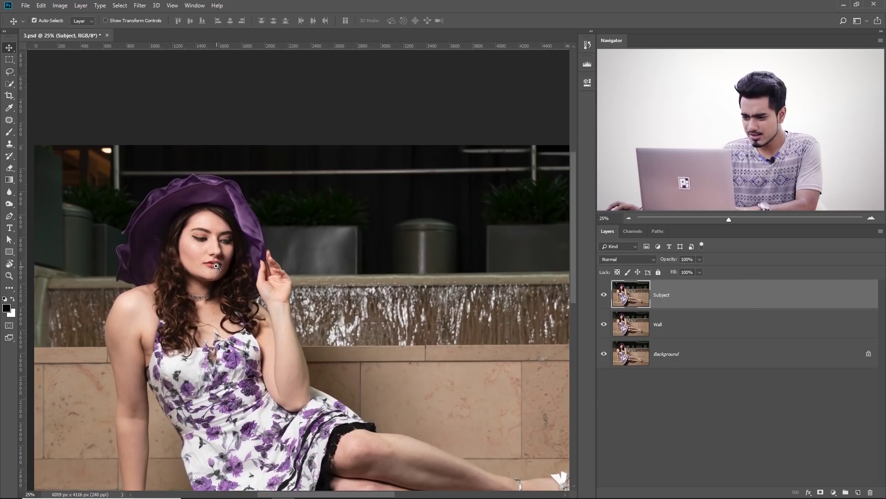
pyautogui.moveTo(217, 266); pyautogui.dragTo(244, 262)
pyautogui.moveTo(232, 353); pyautogui.dragTo(351, 39)
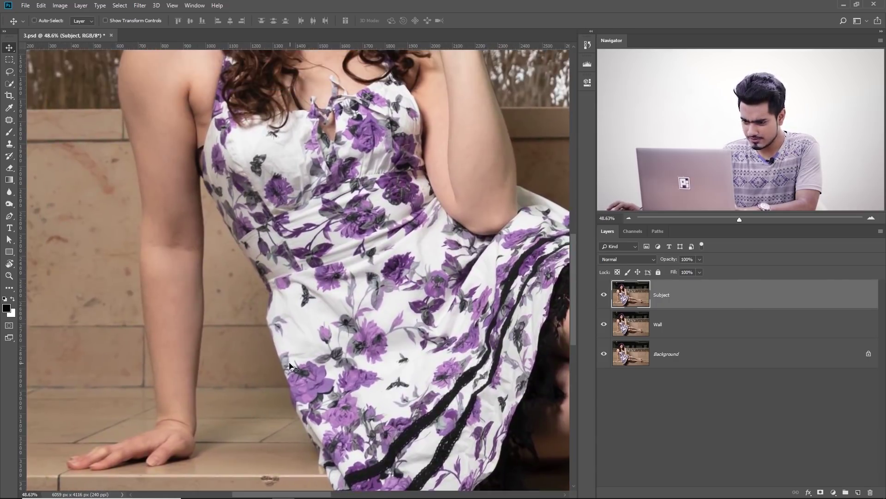
pyautogui.moveTo(167, 224); pyautogui.dragTo(245, 210)
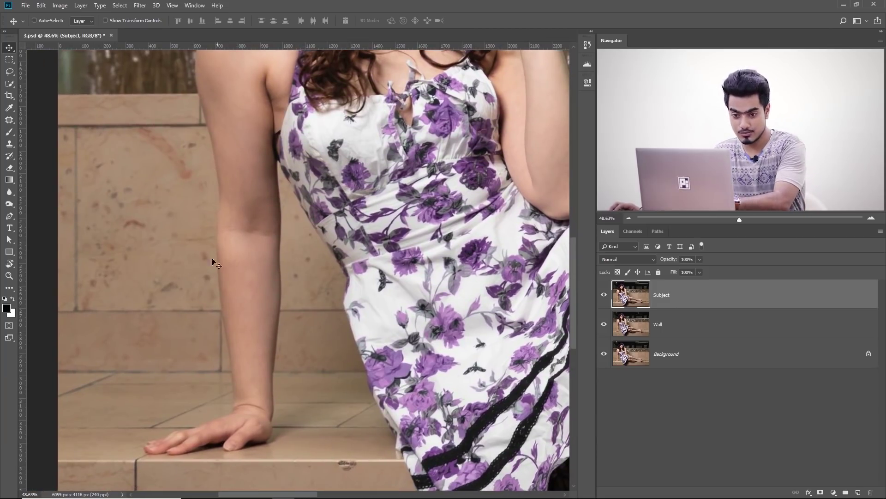
# Start a Pen tool path on the outer edge of the supporting forearm and trace it up to the elbow with curved anchors
pyautogui.click(9, 216)
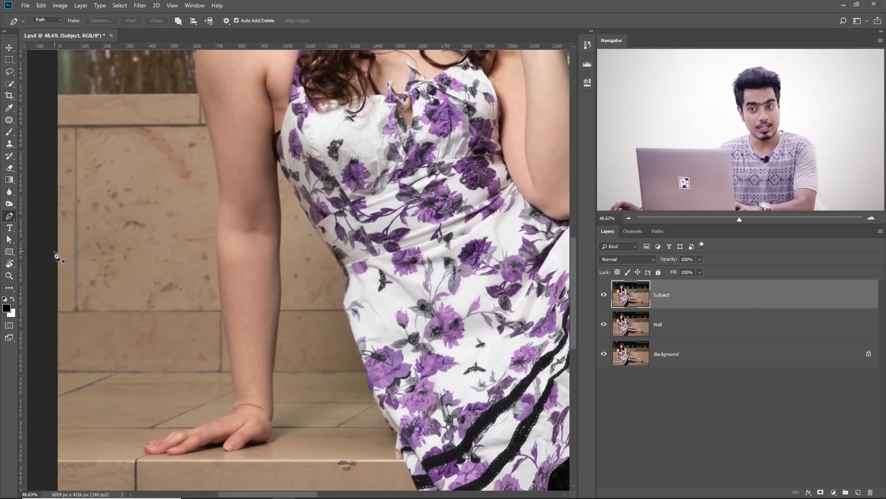
pyautogui.moveTo(219, 317); pyautogui.dragTo(232, 261)
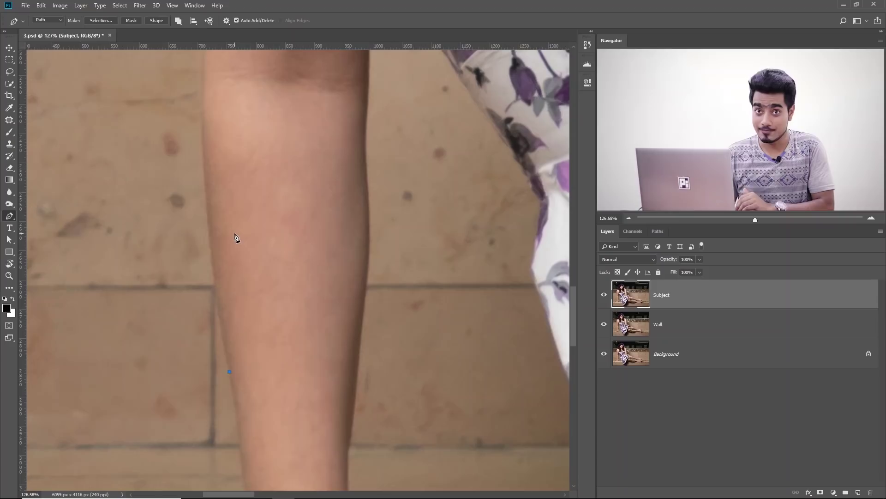
pyautogui.moveTo(208, 180); pyautogui.dragTo(227, 221)
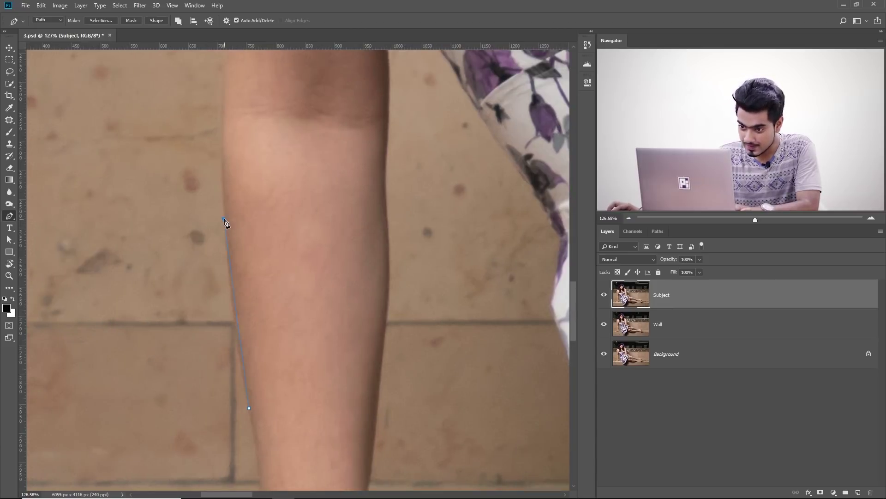
pyautogui.click(224, 163)
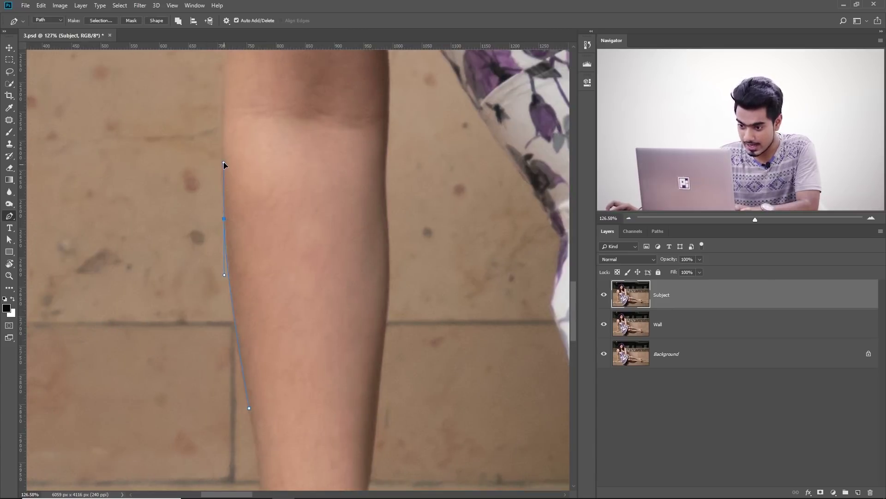
pyautogui.moveTo(247, 184); pyautogui.dragTo(258, 280)
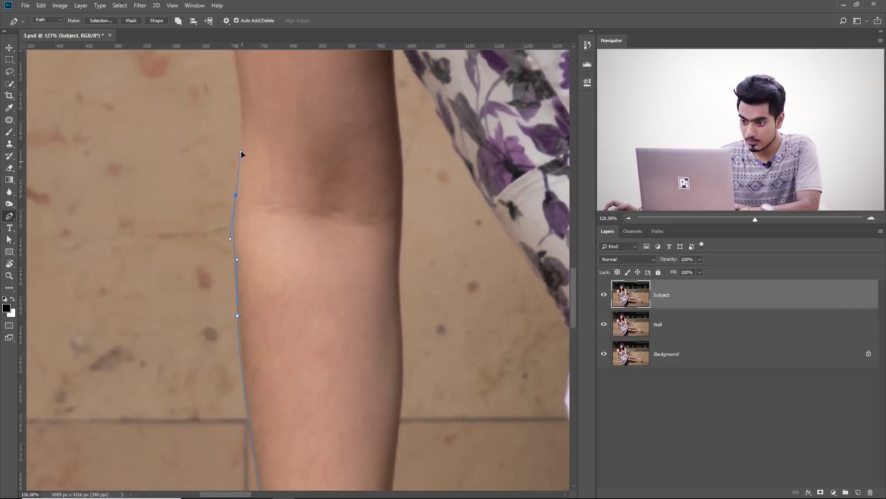
pyautogui.moveTo(249, 182); pyautogui.dragTo(262, 203)
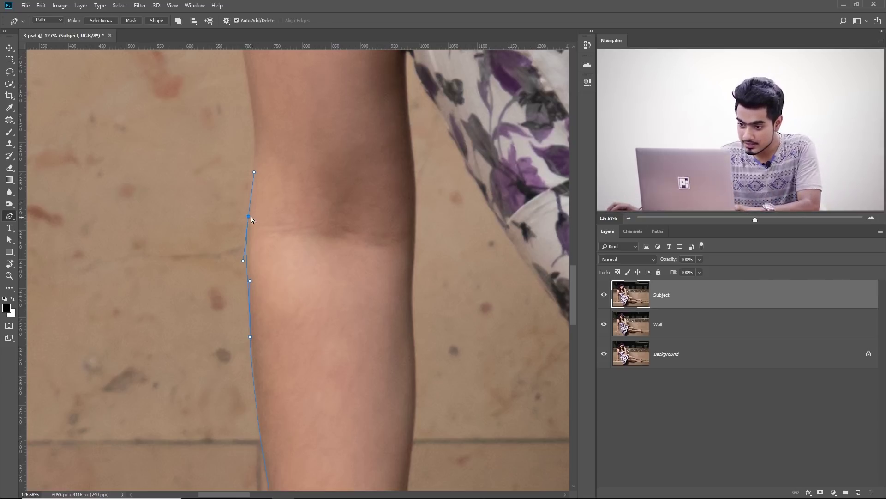
# Continue the path along the outer edge of the upper arm to the rounded side of the shoulder
pyautogui.moveTo(258, 160); pyautogui.dragTo(251, 299)
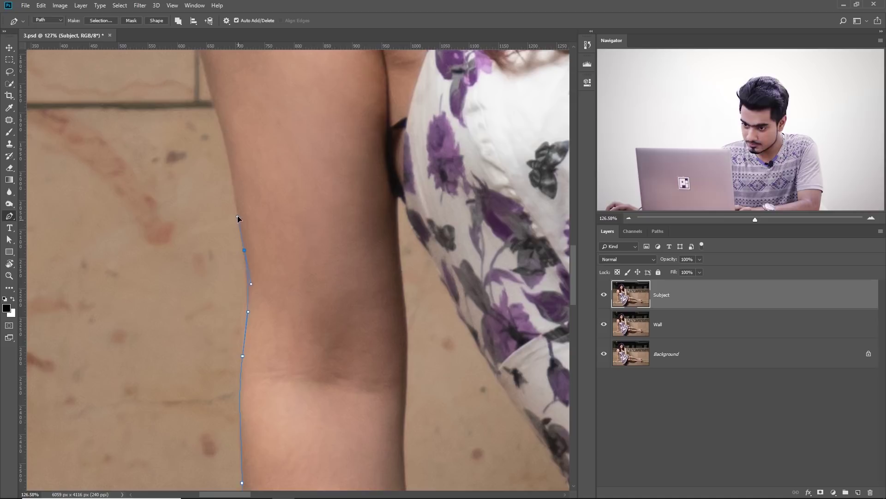
pyautogui.moveTo(233, 145); pyautogui.dragTo(249, 350)
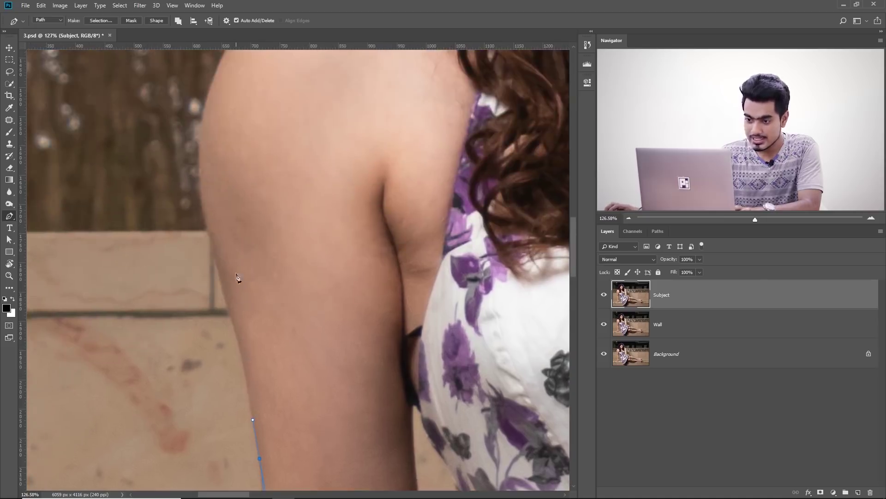
pyautogui.moveTo(233, 279); pyautogui.dragTo(239, 284)
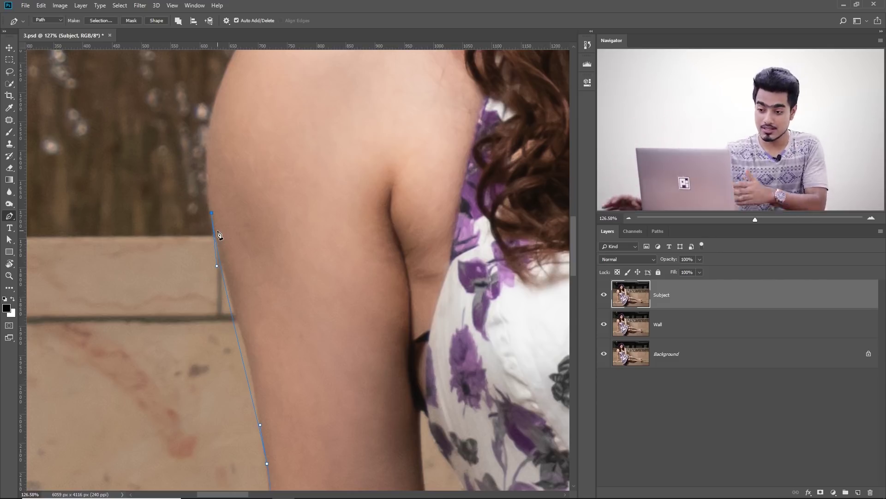
pyautogui.moveTo(288, 145); pyautogui.dragTo(319, 151)
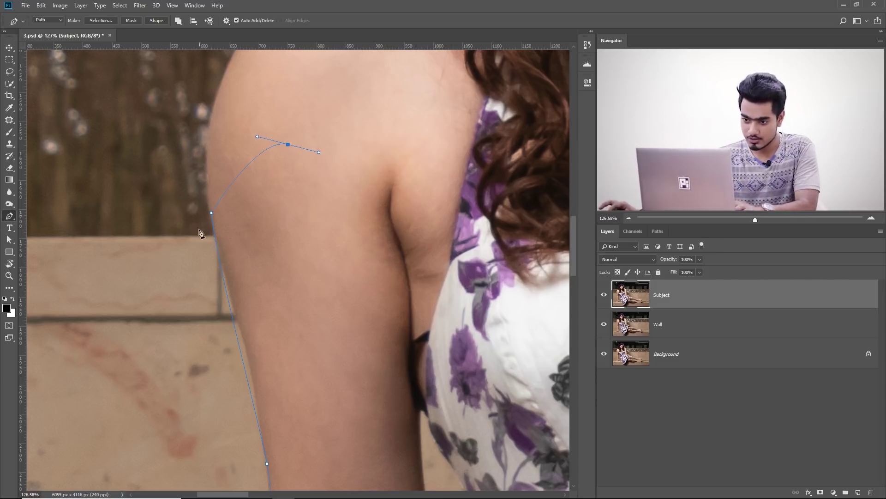
pyautogui.click(220, 256)
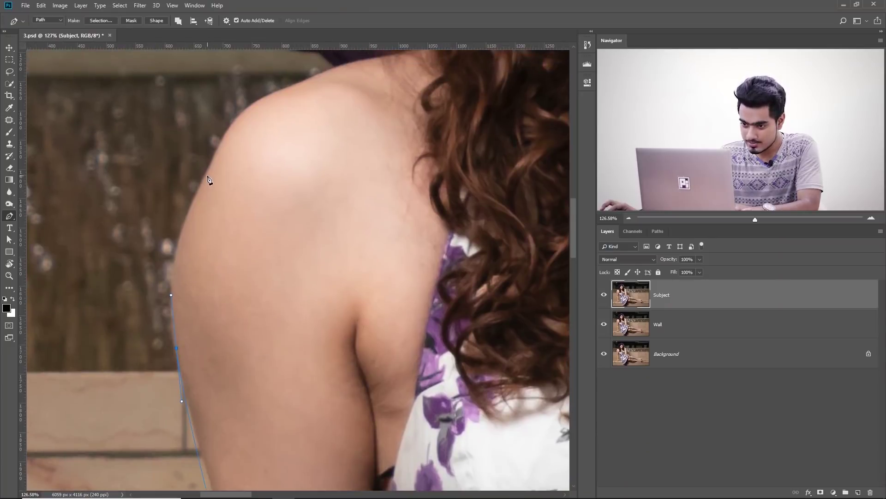
pyautogui.moveTo(206, 176); pyautogui.dragTo(233, 132)
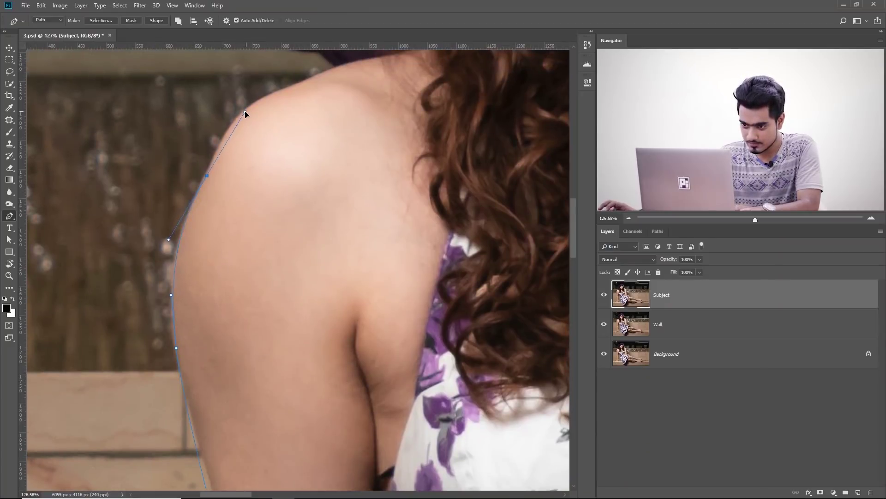
# Adjust the anchor point above the elbow and its curve handles so the path follows the arm's outer edge
pyautogui.scroll(-3, 224, 193)
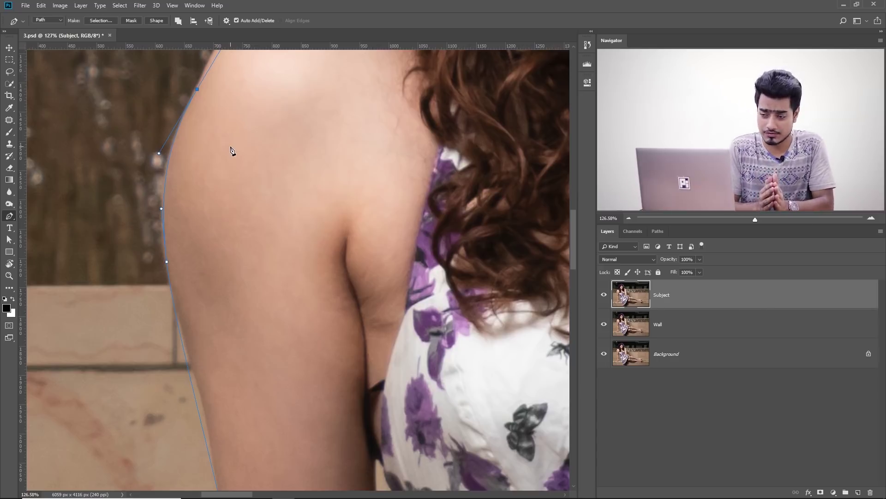
pyautogui.moveTo(220, 354); pyautogui.dragTo(154, 202)
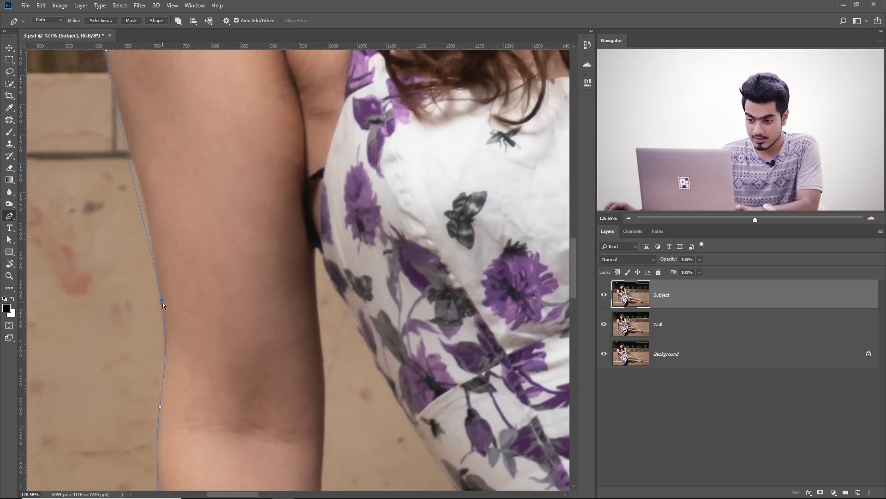
pyautogui.moveTo(156, 264); pyautogui.dragTo(152, 191)
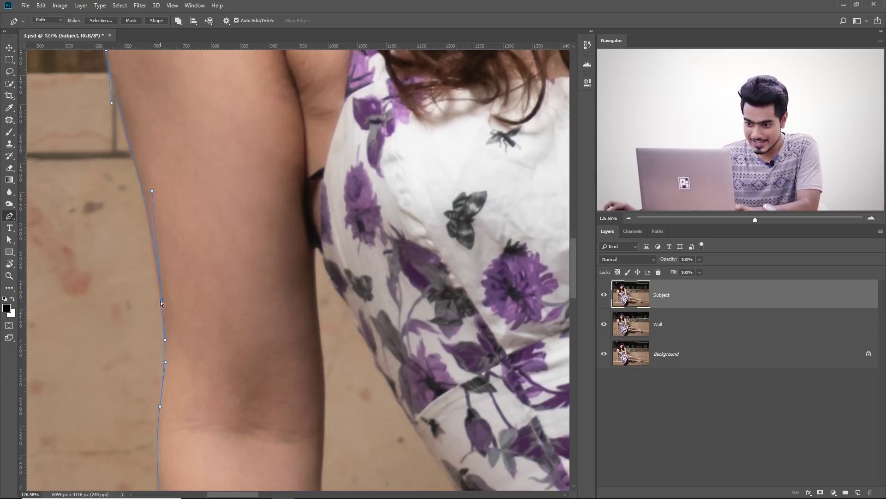
pyautogui.moveTo(159, 300); pyautogui.dragTo(160, 300)
pyautogui.moveTo(149, 55); pyautogui.dragTo(194, 362)
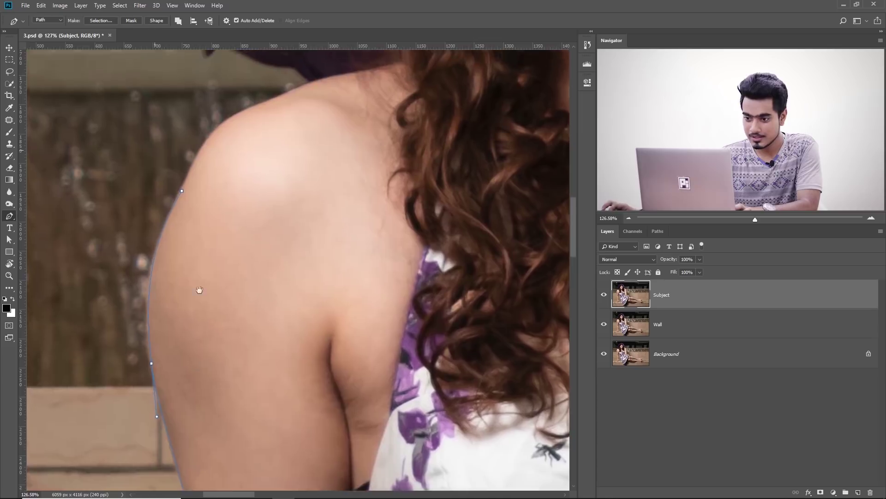
pyautogui.moveTo(202, 260); pyautogui.dragTo(183, 343)
pyautogui.moveTo(193, 225); pyautogui.dragTo(215, 213)
pyautogui.moveTo(317, 160); pyautogui.dragTo(354, 152)
pyautogui.moveTo(354, 154); pyautogui.dragTo(303, 118)
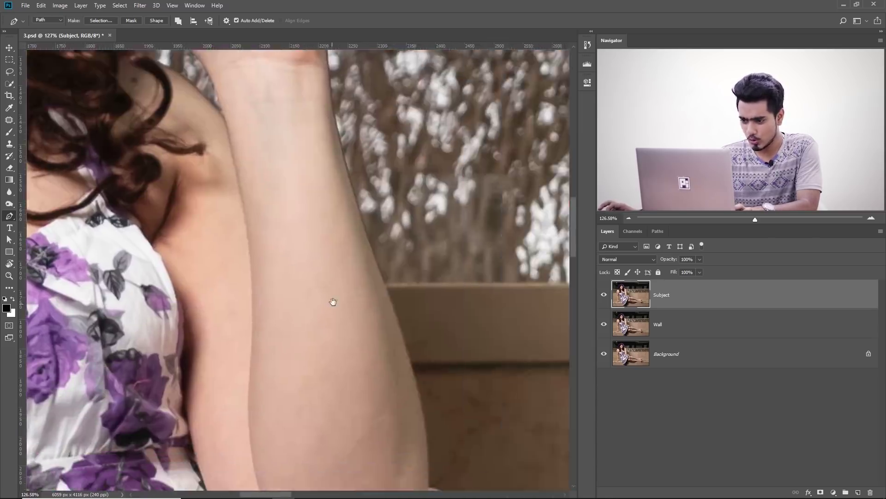
pyautogui.moveTo(333, 302); pyautogui.dragTo(345, 214)
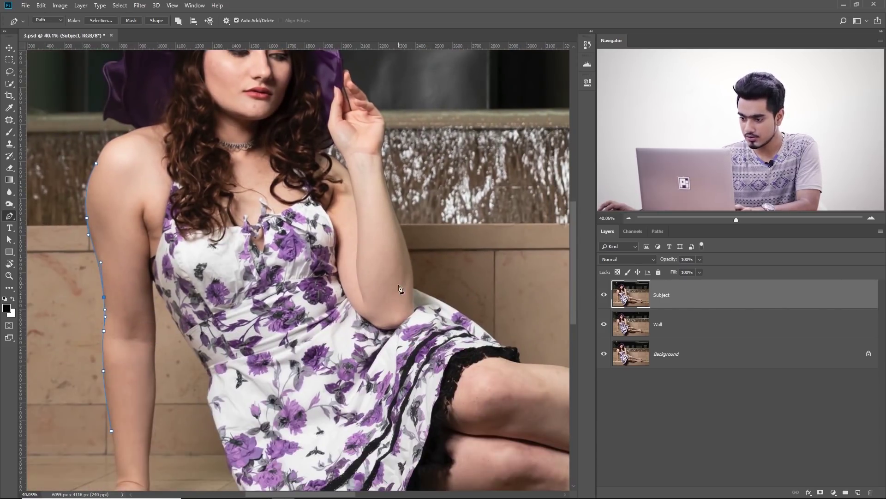
# Close the work path with a few rough anchors from the raised forearm across the dress and knee back to the starting anchor
pyautogui.moveTo(402, 257); pyautogui.dragTo(410, 273)
pyautogui.moveTo(436, 319); pyautogui.dragTo(449, 342)
pyautogui.click(470, 392)
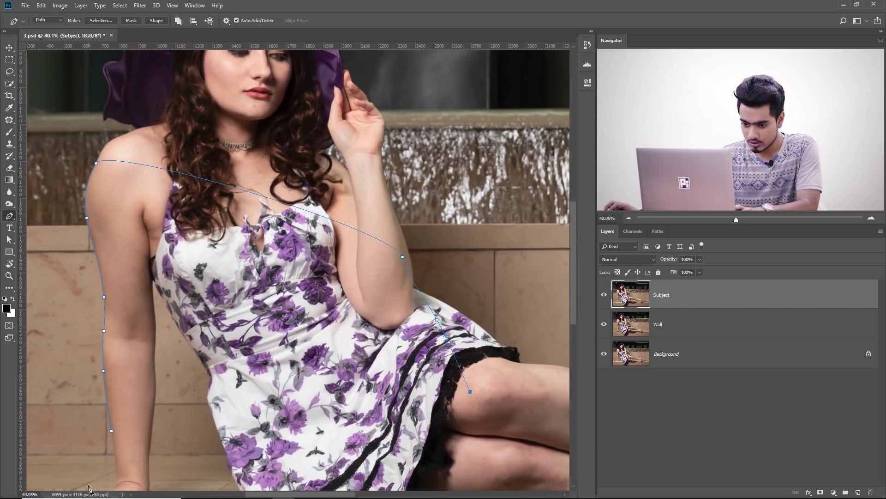
pyautogui.click(112, 431)
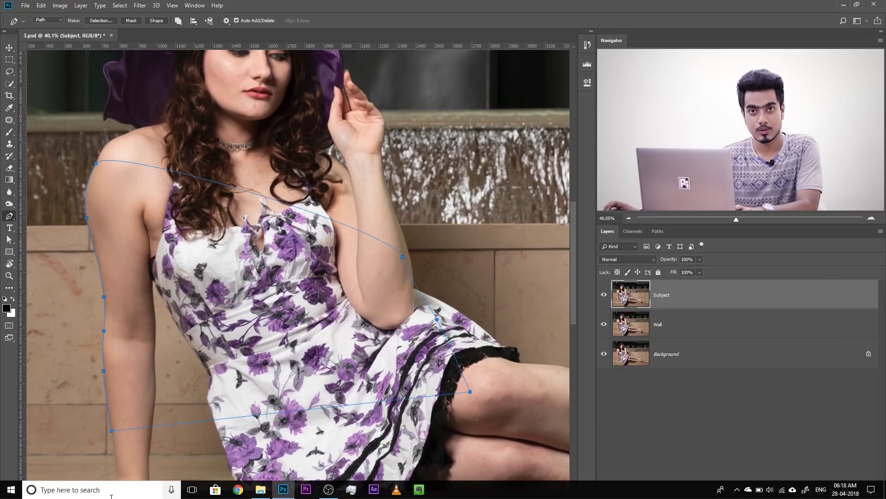
# Bring up the document's saved paths, activate the finished Subject path and delete the rough Work Path
pyautogui.click(657, 231)
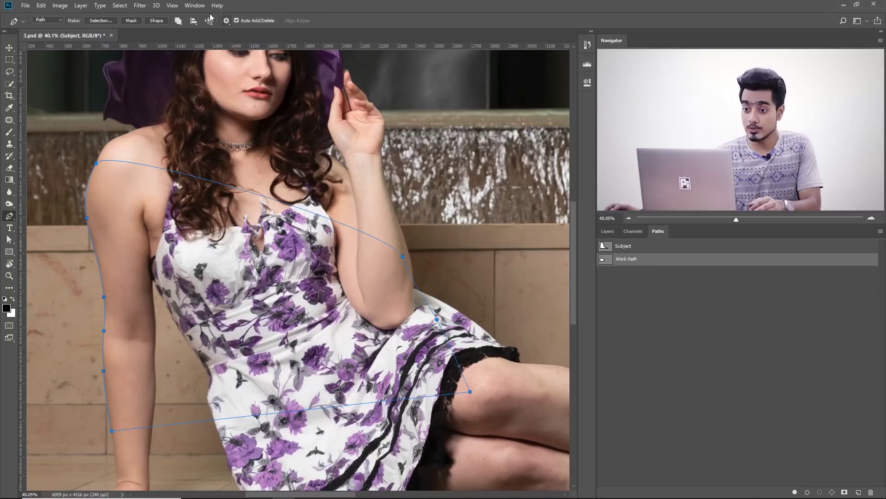
pyautogui.click(194, 5)
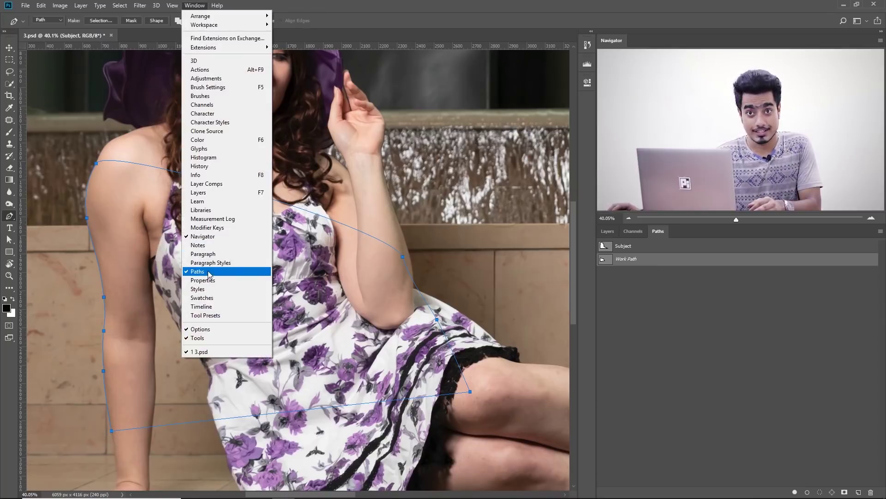
pyautogui.click(748, 303)
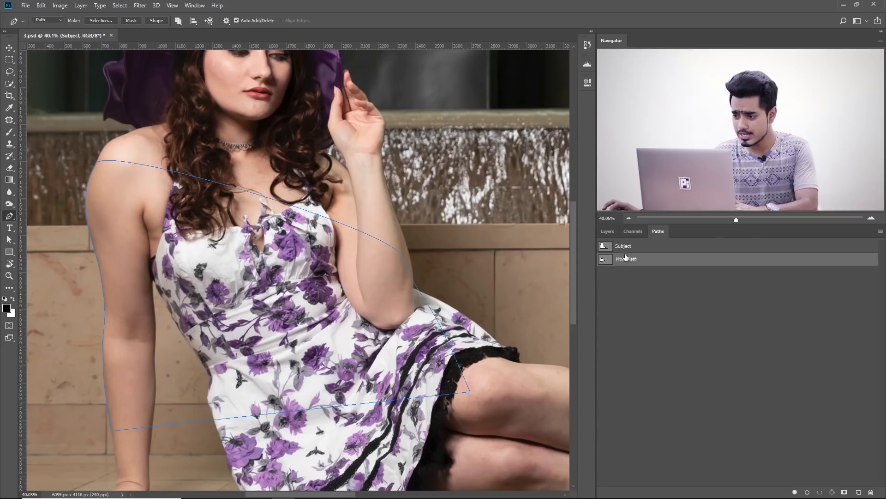
pyautogui.click(626, 246)
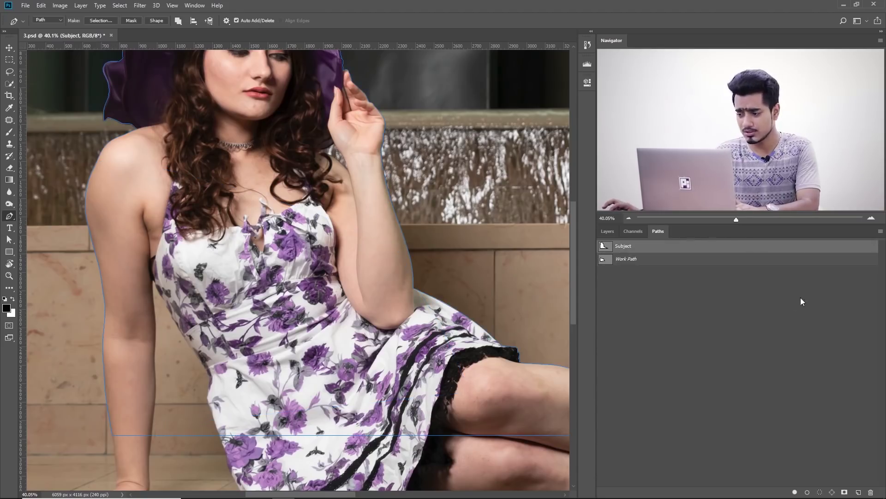
pyautogui.moveTo(726, 259); pyautogui.dragTo(870, 492)
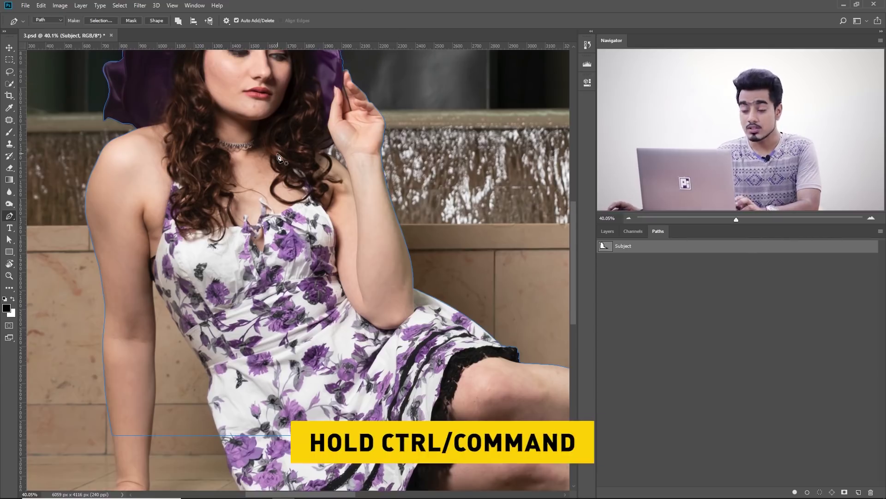
# Mask the Subject layer with a selection loaded from the Subject path, and hide the Wall and Background layers
pyautogui.keyDown('ctrl'); pyautogui.click(606, 247); pyautogui.keyUp('ctrl')
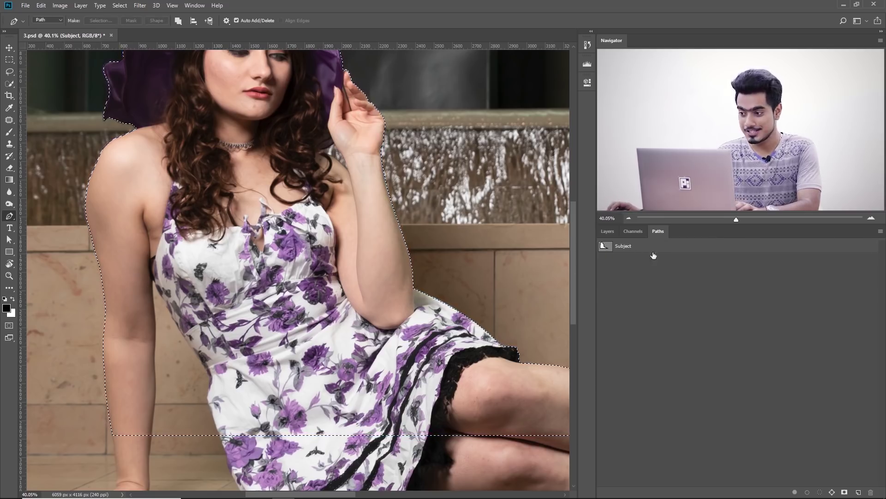
pyautogui.click(608, 230)
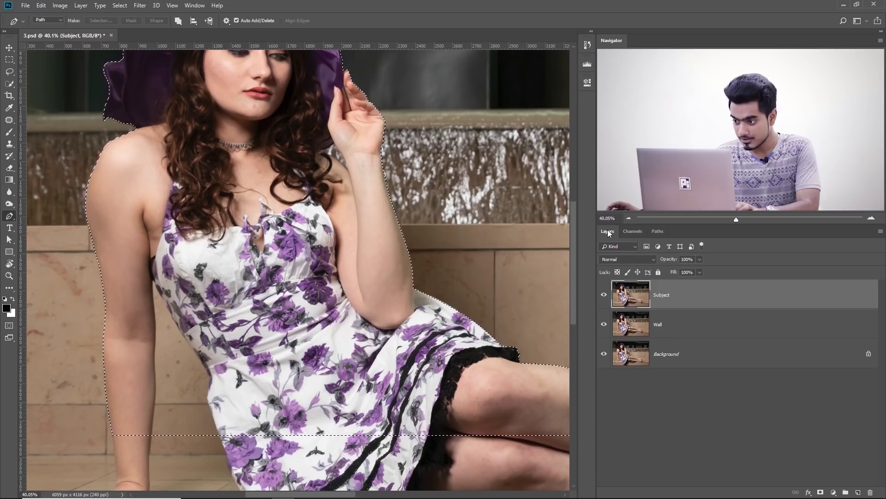
pyautogui.click(821, 492)
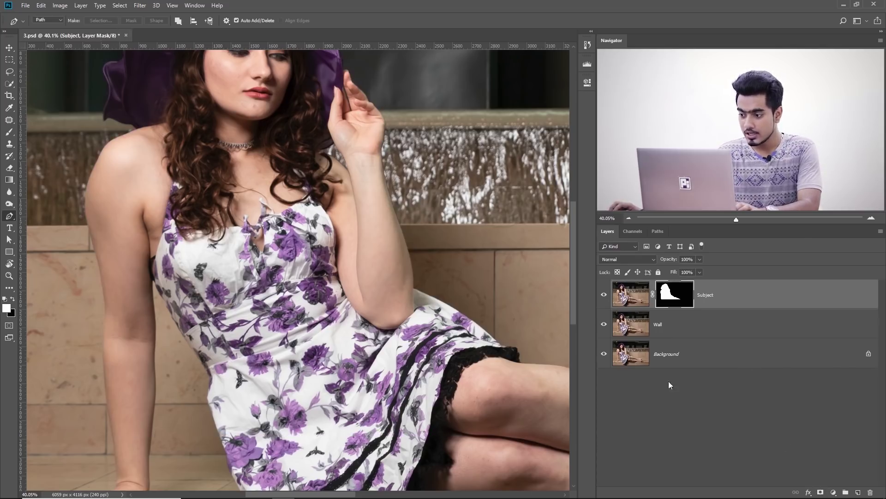
pyautogui.click(604, 324)
pyautogui.click(605, 354)
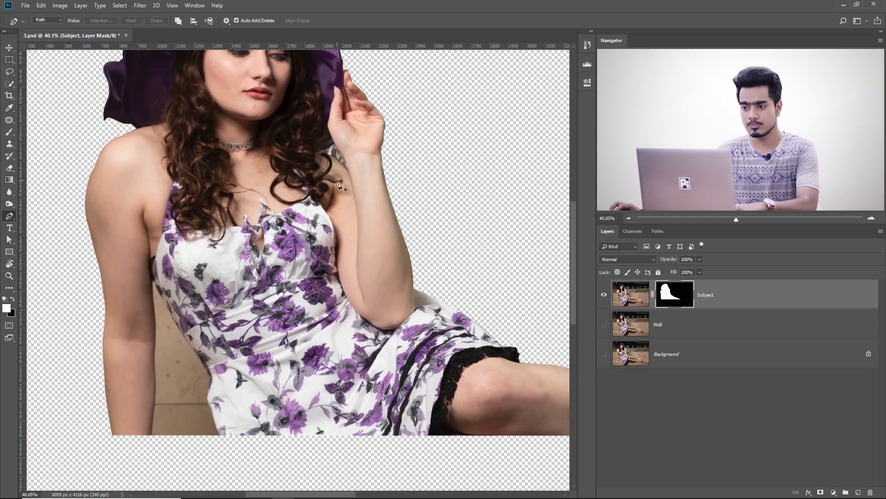
# Select the leftover background gap between the hat, shoulder and raised forearm with the Quick Selection tool, using a 10 px brush for the narrow ends
pyautogui.moveTo(333, 161); pyautogui.dragTo(289, 190)
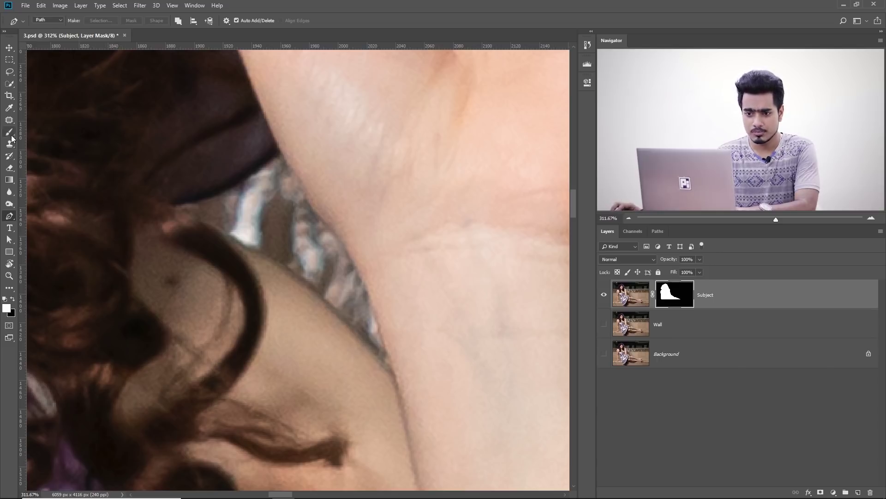
pyautogui.click(9, 84)
pyautogui.moveTo(286, 217)
pyautogui.mouseDown()
pyautogui.moveTo(183, 210)
pyautogui.moveTo(215, 223)
pyautogui.moveTo(264, 199)
pyautogui.moveTo(275, 180)
pyautogui.moveTo(313, 239)
pyautogui.mouseUp()
pyautogui.moveTo(344, 293); pyautogui.dragTo(358, 319)
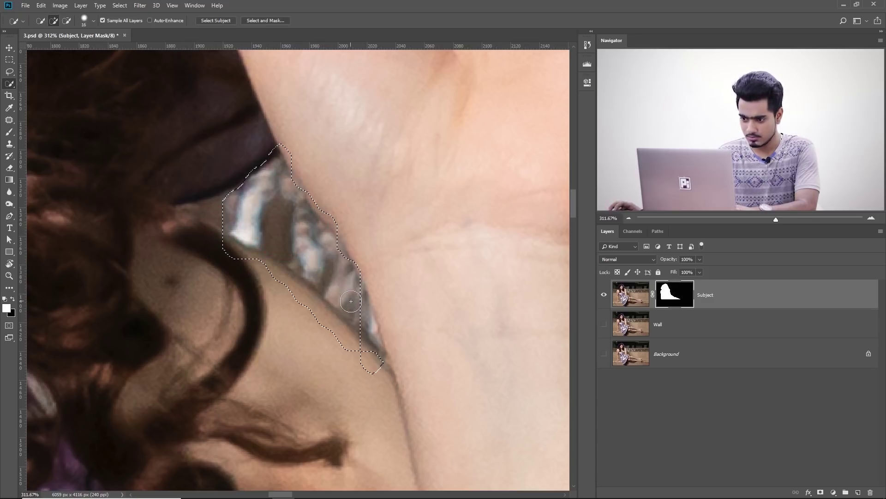
pyautogui.keyDown('alt'); pyautogui.rightClick(356, 328); pyautogui.keyUp('alt')
pyautogui.keyDown('alt'); pyautogui.rightClick(354, 330); pyautogui.keyUp('alt')
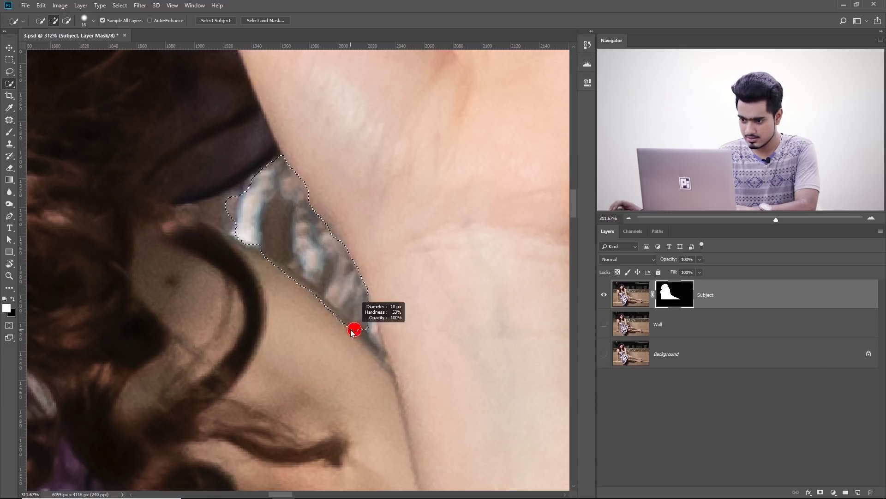
pyautogui.moveTo(361, 323); pyautogui.dragTo(376, 346)
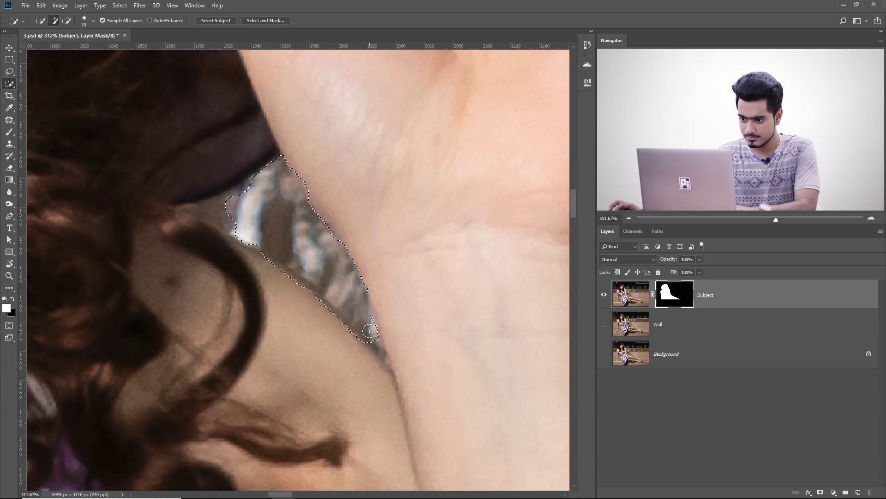
pyautogui.moveTo(214, 208); pyautogui.dragTo(208, 210)
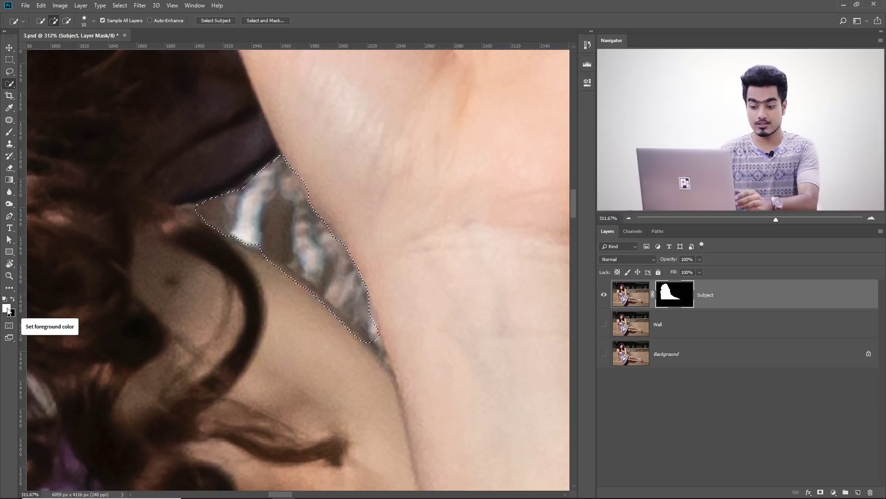
# Fill the selected gap with black on the Subject layer's mask and deselect
pyautogui.press('x')
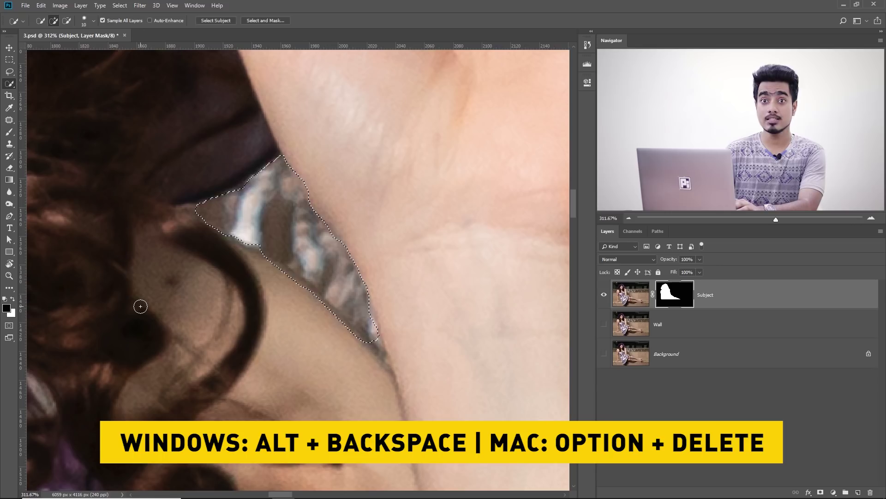
pyautogui.press('alt')
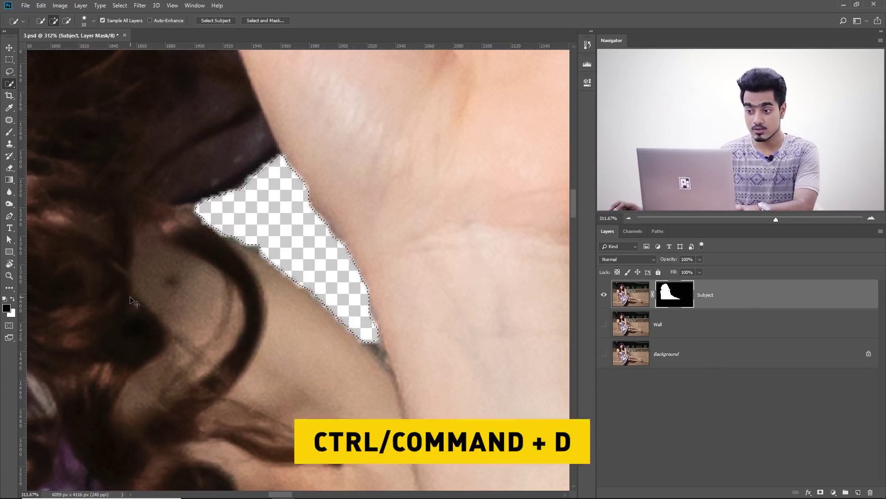
pyautogui.hotkey('ctrl', 'd')
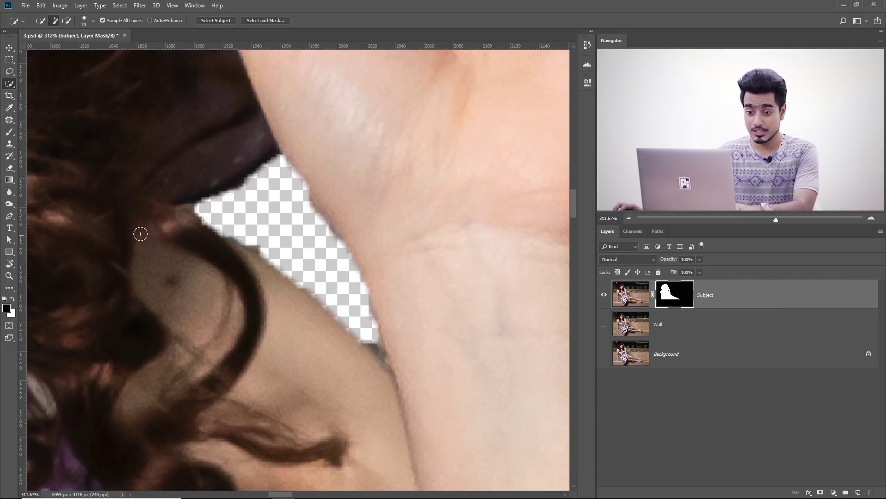
# Restore the hat's edge along the gap by painting white on the mask with a 12 px brush at 100% flow
pyautogui.click(9, 133)
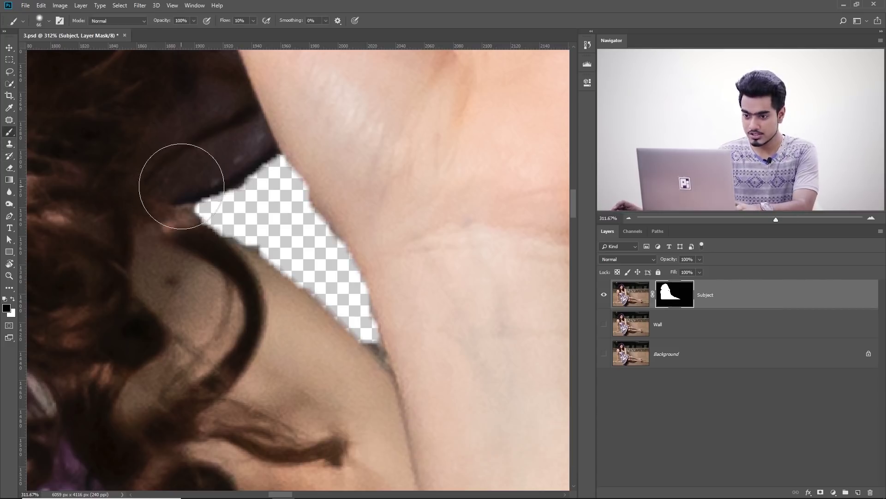
pyautogui.moveTo(161, 189); pyautogui.dragTo(145, 186)
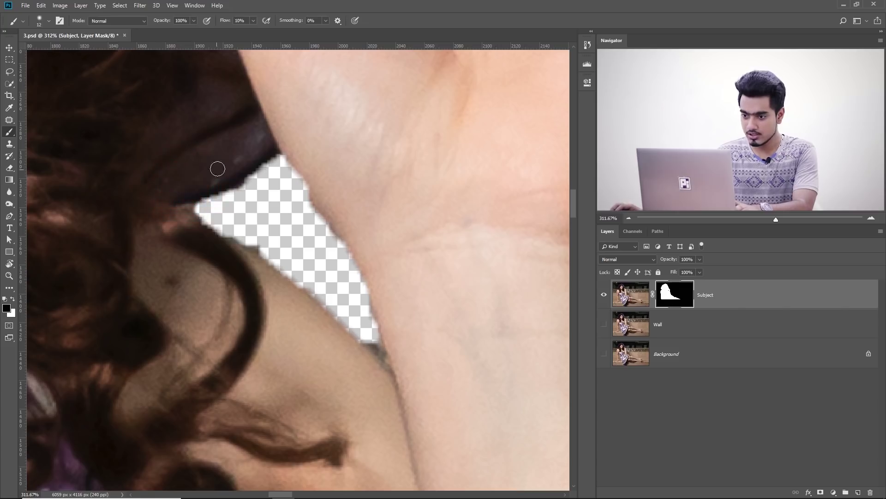
pyautogui.press('x')
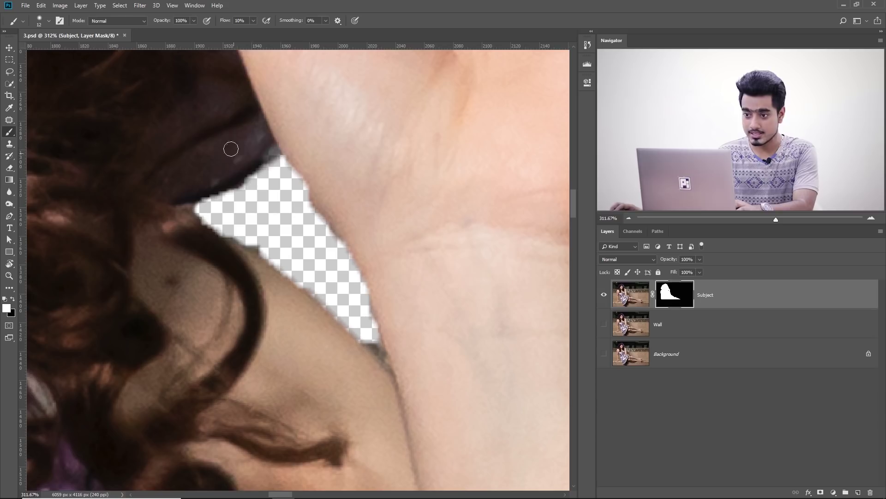
pyautogui.click(253, 22)
pyautogui.click(255, 171)
pyautogui.moveTo(280, 147)
pyautogui.mouseDown()
pyautogui.moveTo(236, 179)
pyautogui.moveTo(189, 201)
pyautogui.moveTo(250, 175)
pyautogui.moveTo(275, 184)
pyautogui.moveTo(281, 167)
pyautogui.moveTo(210, 210)
pyautogui.mouseUp()
# Refine the mask around the gap, painting white along the forearm and black along the shoulder edge and into the narrow lower corner
pyautogui.press('x')
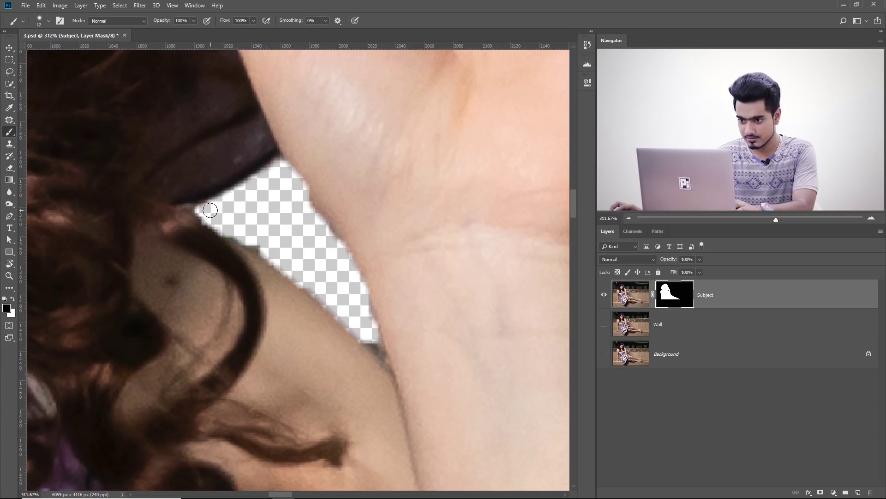
pyautogui.press('x')
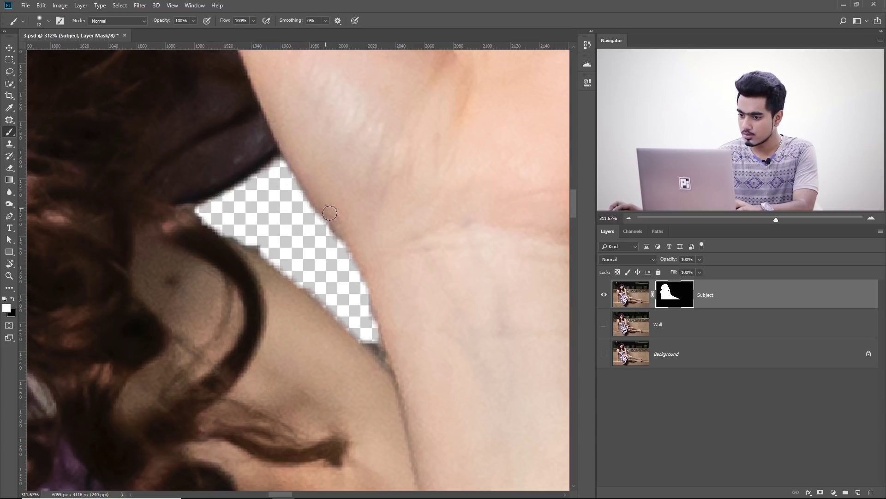
pyautogui.press('x')
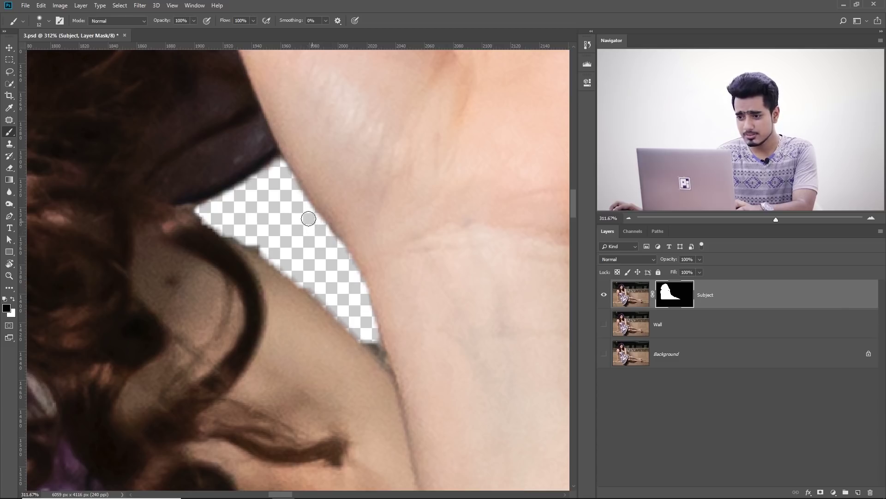
pyautogui.moveTo(225, 226)
pyautogui.mouseDown()
pyautogui.moveTo(281, 259)
pyautogui.moveTo(369, 341)
pyautogui.mouseUp()
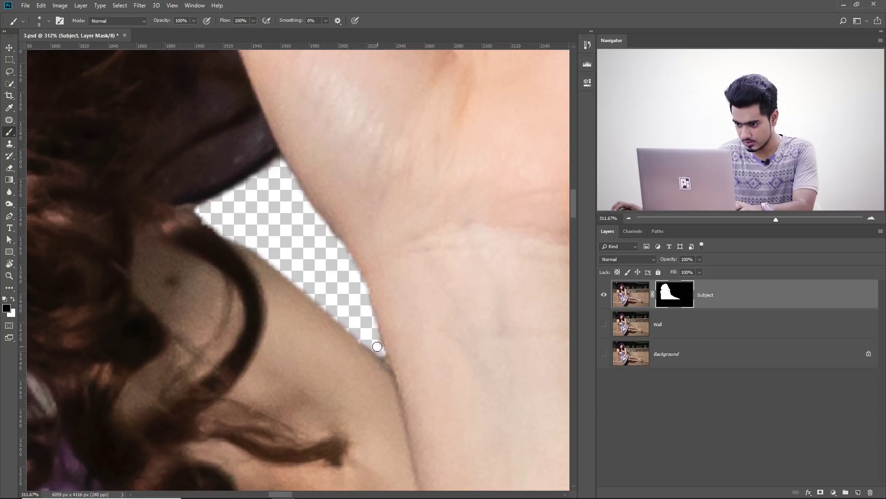
pyautogui.moveTo(388, 338)
pyautogui.mouseDown()
pyautogui.moveTo(432, 349)
pyautogui.moveTo(379, 367)
pyautogui.moveTo(379, 405)
pyautogui.moveTo(392, 417)
pyautogui.moveTo(380, 393)
pyautogui.mouseUp()
pyautogui.moveTo(243, 211); pyautogui.dragTo(181, 197)
pyautogui.moveTo(158, 166)
pyautogui.mouseDown()
pyautogui.moveTo(256, 262)
pyautogui.moveTo(236, 252)
pyautogui.moveTo(283, 259)
pyautogui.moveTo(251, 254)
pyautogui.moveTo(261, 254)
pyautogui.mouseUp()
pyautogui.press('x')
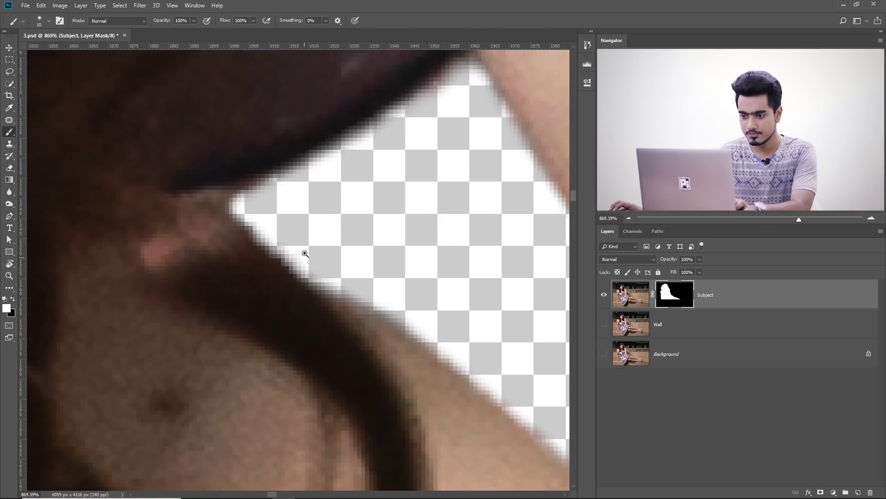
# Show the Wall and Background layers again and hide the Subject layer
pyautogui.hotkey('ctrl', '0')
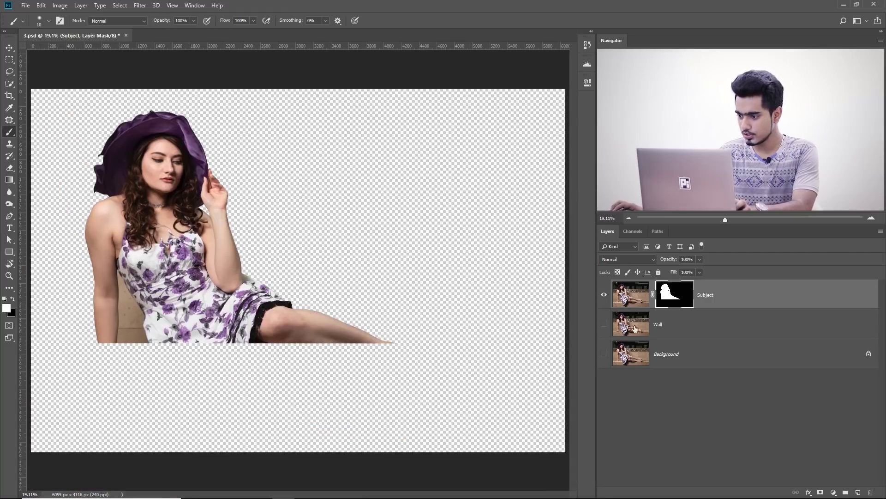
pyautogui.click(604, 354)
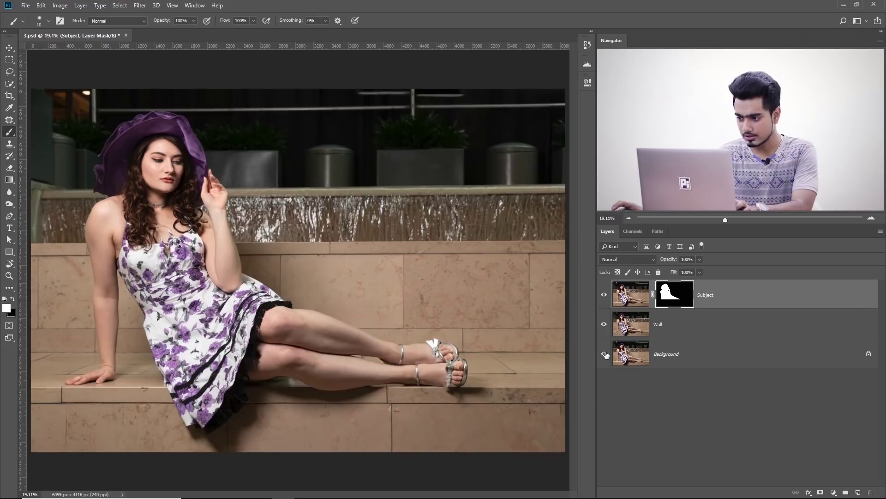
pyautogui.click(605, 295)
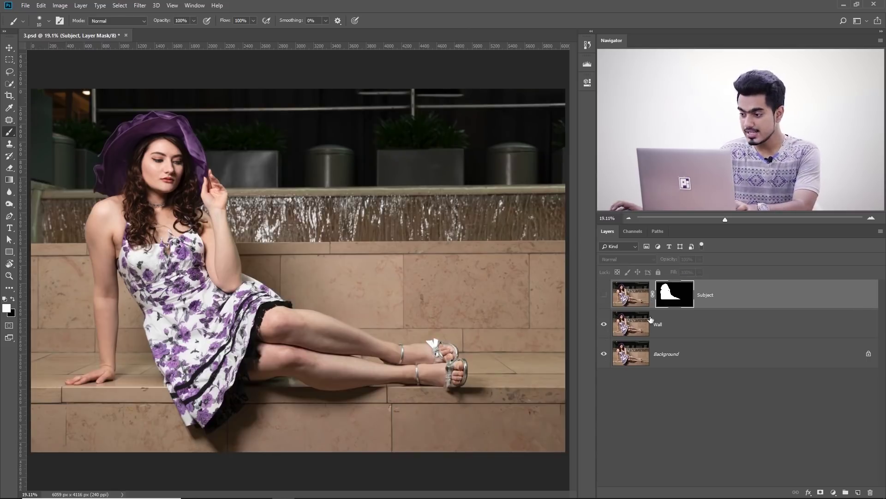
# On the Wall layer, draw a loose Lasso selection around the woman, including her hat, supporting arm, feet and the shadows beneath her
pyautogui.click(660, 325)
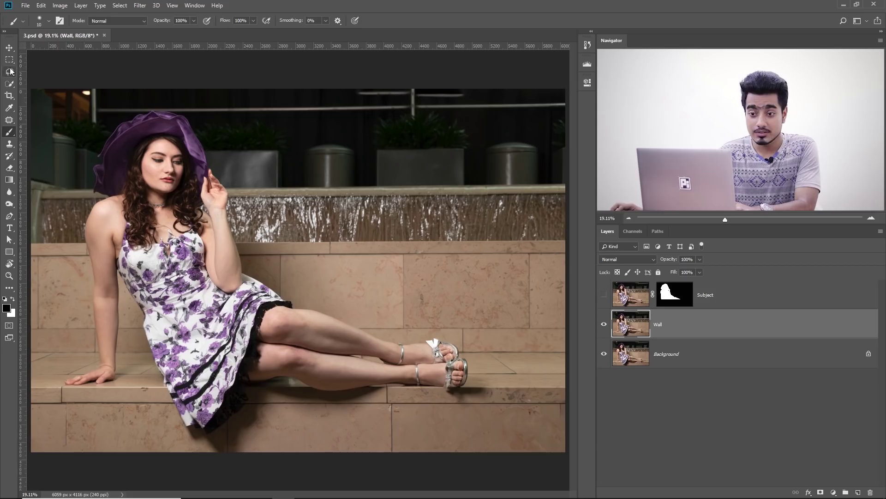
pyautogui.click(10, 71)
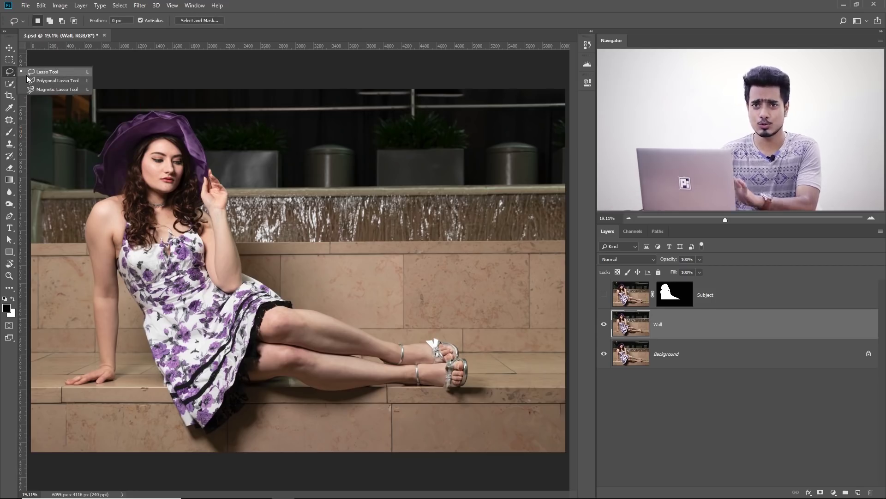
pyautogui.click(26, 75)
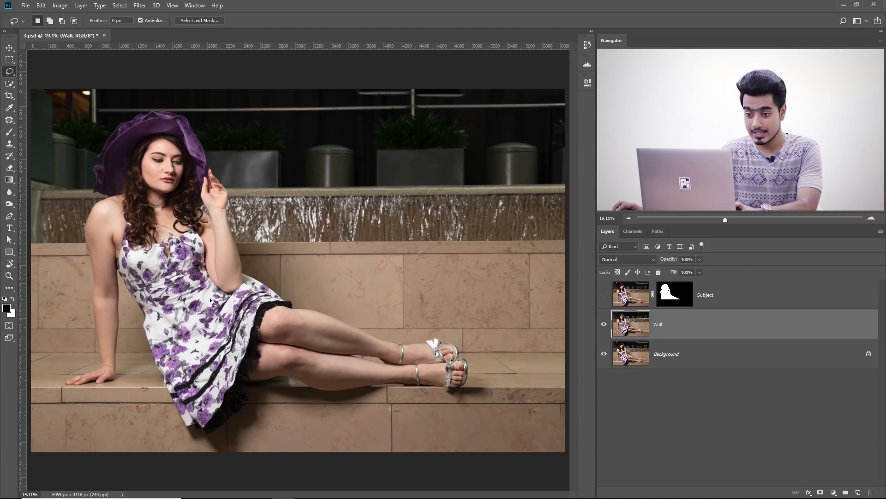
pyautogui.keyDown('ctrl'); pyautogui.click(144, 259); pyautogui.keyUp('ctrl')
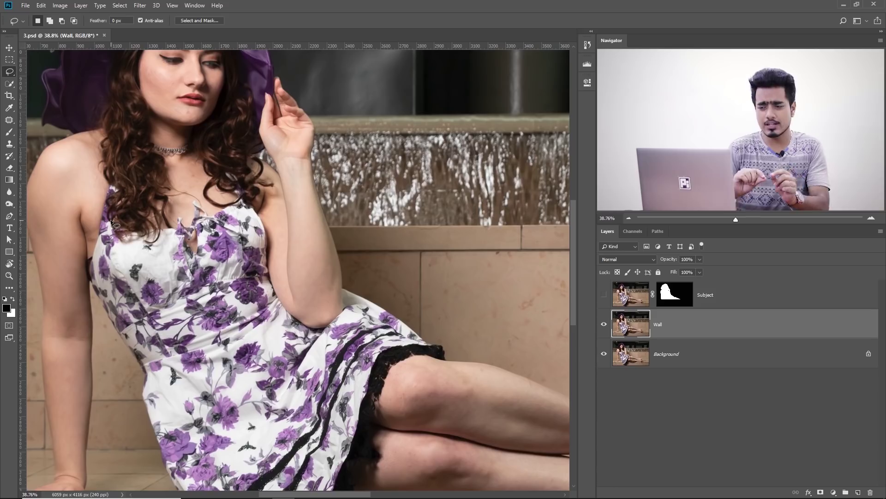
pyautogui.moveTo(106, 239)
pyautogui.mouseDown()
pyautogui.moveTo(100, 243)
pyautogui.moveTo(118, 252)
pyautogui.moveTo(253, 216)
pyautogui.mouseUp()
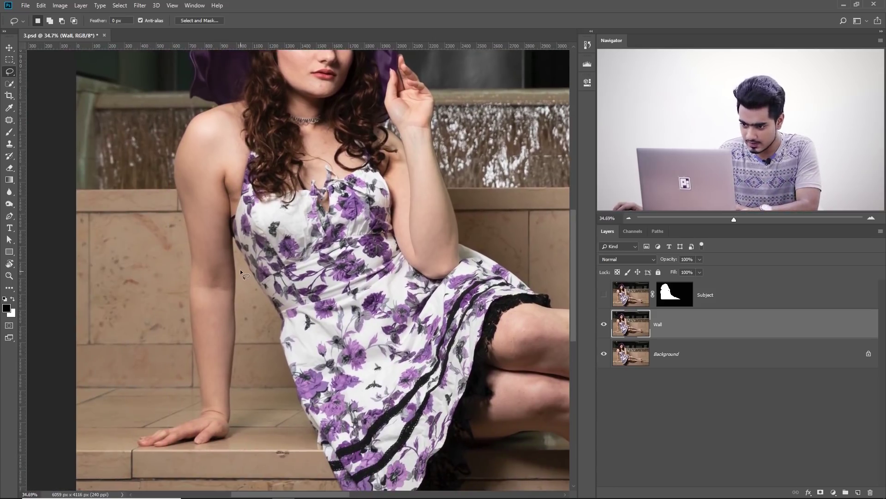
pyautogui.moveTo(240, 311)
pyautogui.mouseDown()
pyautogui.moveTo(238, 400)
pyautogui.moveTo(214, 450)
pyautogui.moveTo(140, 455)
pyautogui.mouseUp()
pyautogui.moveTo(190, 409)
pyautogui.mouseDown()
pyautogui.moveTo(161, 144)
pyautogui.moveTo(106, 325)
pyautogui.mouseUp()
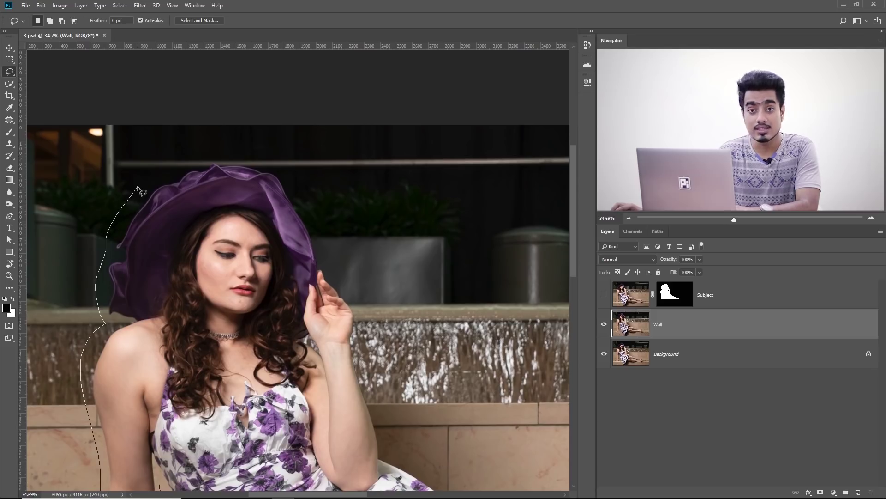
pyautogui.moveTo(137, 187)
pyautogui.mouseDown()
pyautogui.moveTo(134, 198)
pyautogui.moveTo(60, 222)
pyautogui.moveTo(194, 209)
pyautogui.moveTo(244, 270)
pyautogui.moveTo(170, 100)
pyautogui.moveTo(178, 115)
pyautogui.mouseUp()
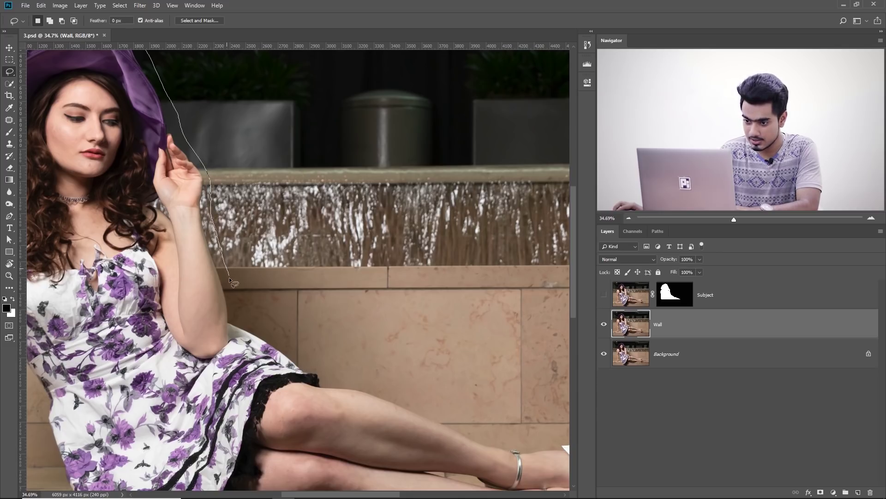
pyautogui.moveTo(240, 307)
pyautogui.mouseDown()
pyautogui.moveTo(113, 126)
pyautogui.moveTo(129, 140)
pyautogui.mouseUp()
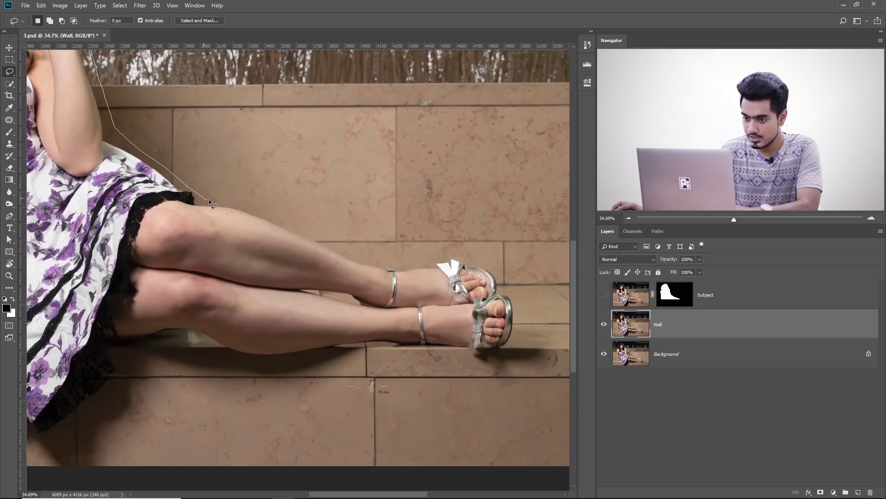
pyautogui.moveTo(359, 258)
pyautogui.mouseDown()
pyautogui.moveTo(362, 266)
pyautogui.moveTo(2, 5)
pyautogui.moveTo(143, 128)
pyautogui.moveTo(206, 163)
pyautogui.mouseUp()
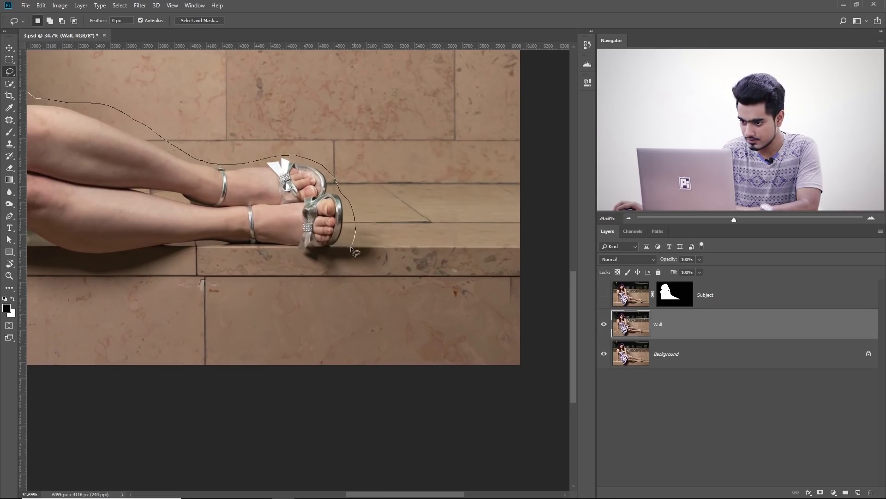
pyautogui.moveTo(267, 270); pyautogui.dragTo(605, 225)
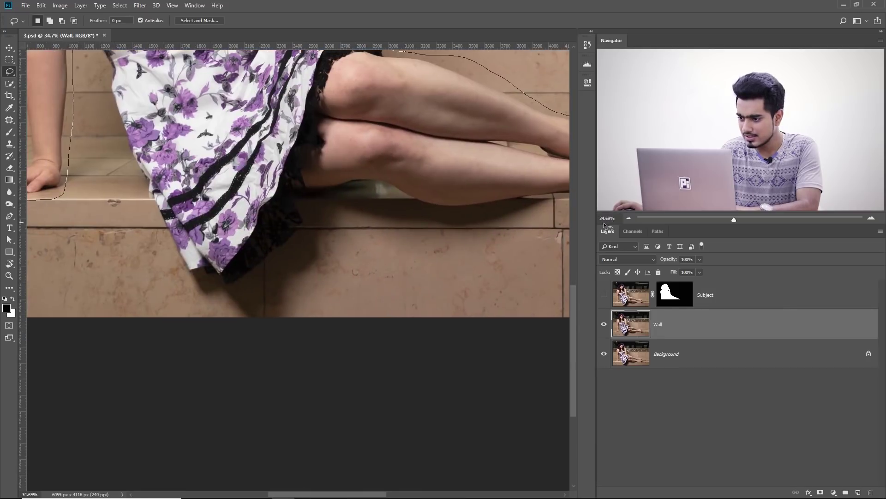
pyautogui.moveTo(506, 239); pyautogui.dragTo(399, 244)
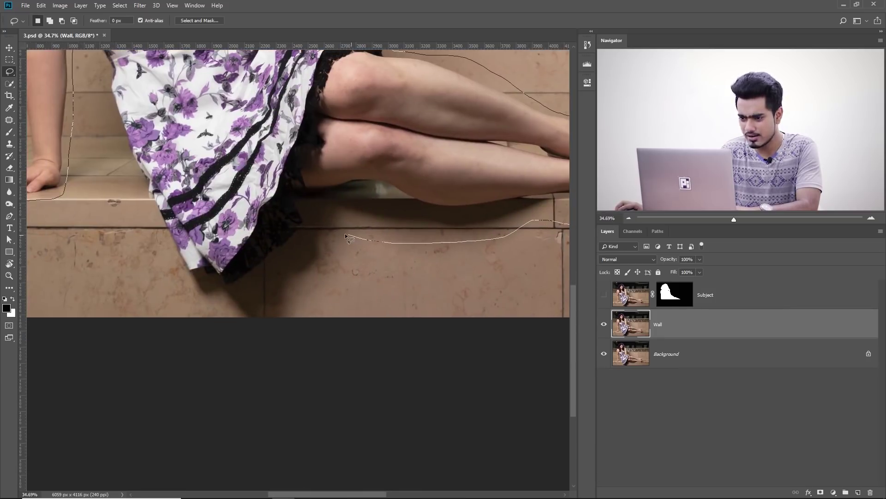
pyautogui.moveTo(327, 276); pyautogui.dragTo(281, 329)
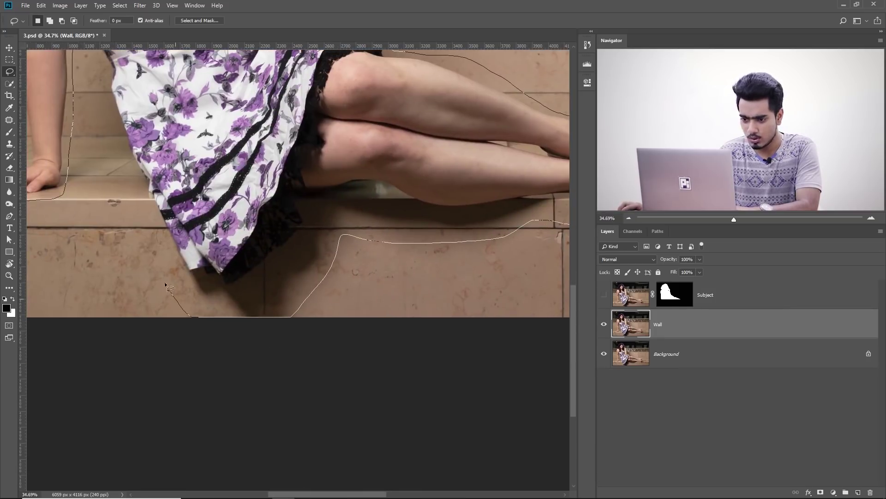
pyautogui.moveTo(135, 216); pyautogui.dragTo(159, 333)
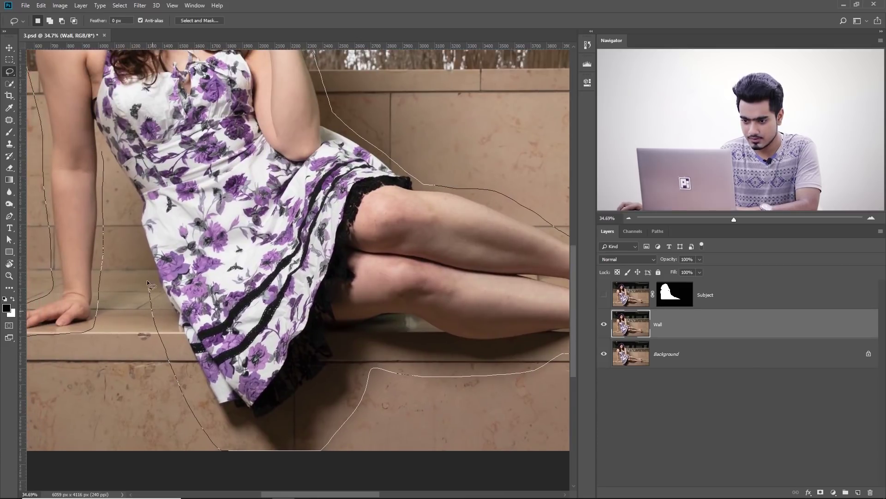
pyautogui.moveTo(102, 152); pyautogui.dragTo(104, 153)
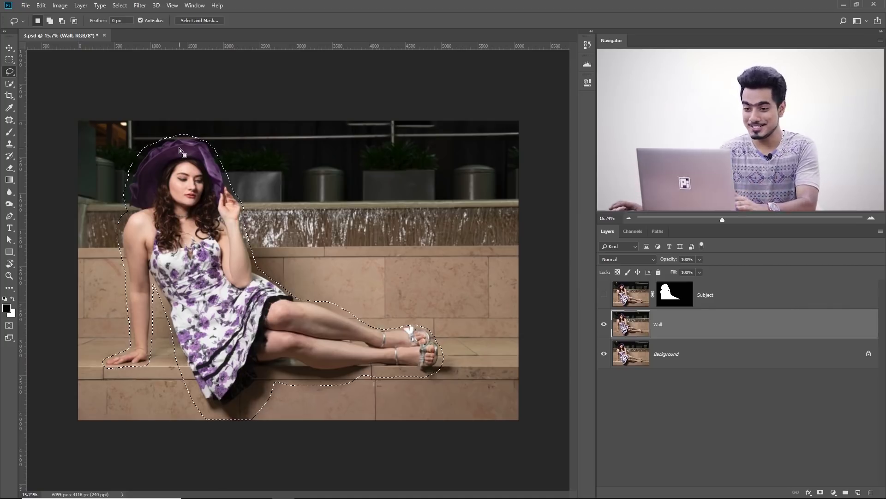
# Fill the selection with Content-Aware using Color Adaptation, Normal mode and 100% opacity, and deselect
pyautogui.click(43, 5)
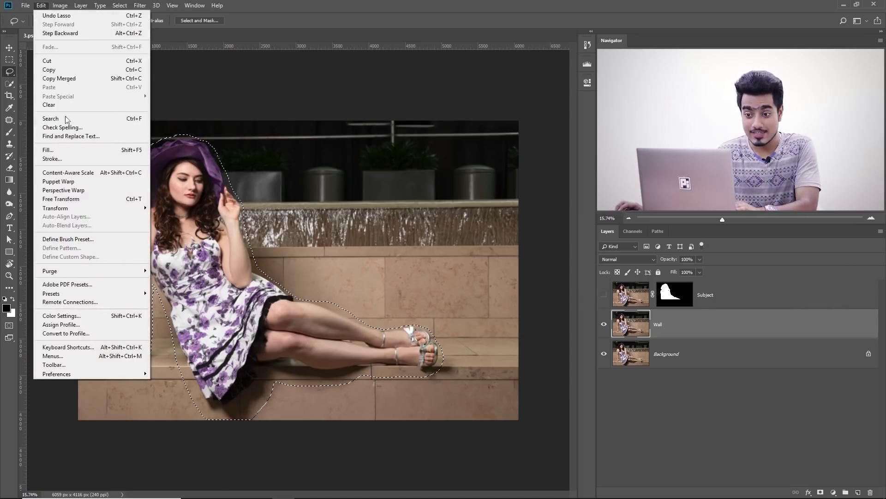
pyautogui.click(72, 149)
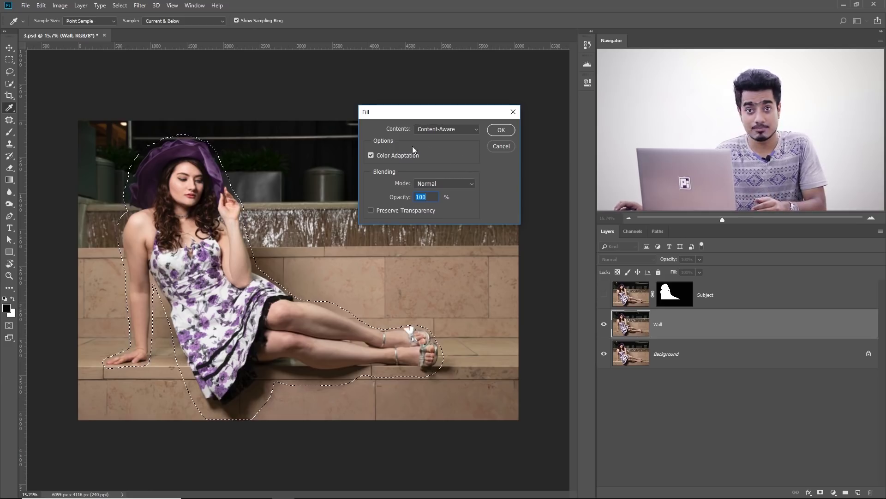
pyautogui.click(494, 131)
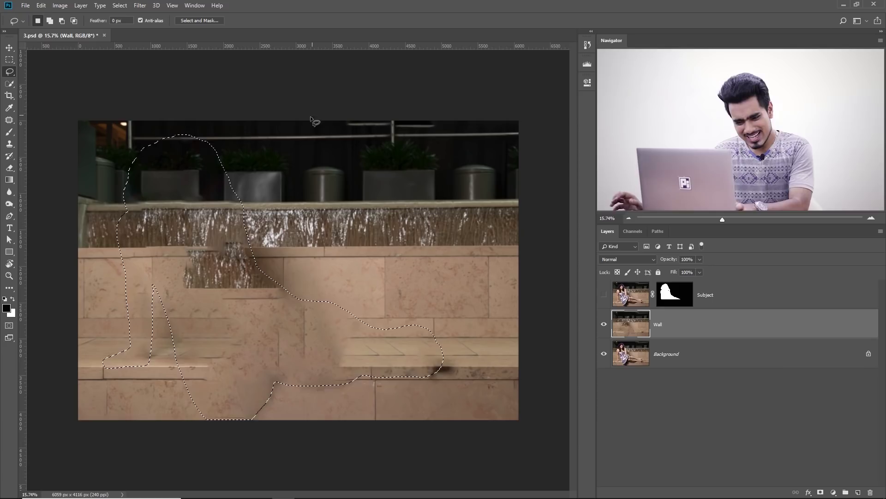
pyautogui.hotkey('ctrl', 'd')
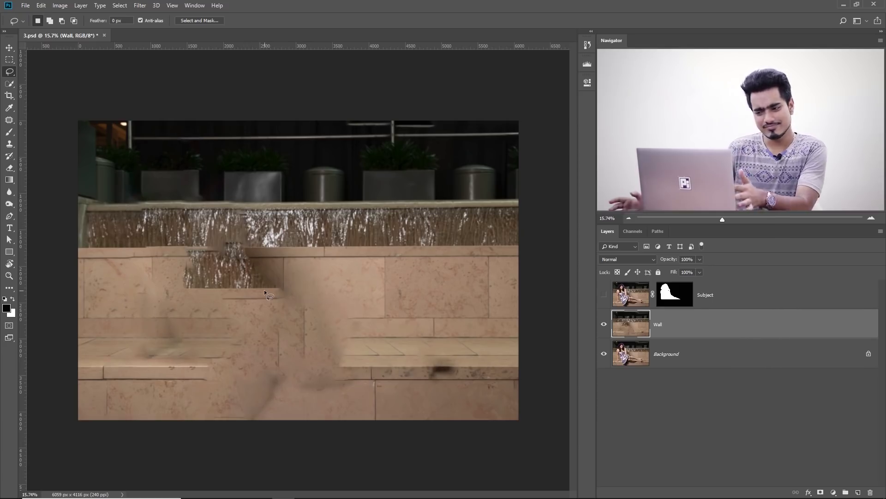
# Copy a rectangular section of the clean stone wall on the right side of the photo to a new layer
pyautogui.moveTo(231, 296); pyautogui.dragTo(252, 296)
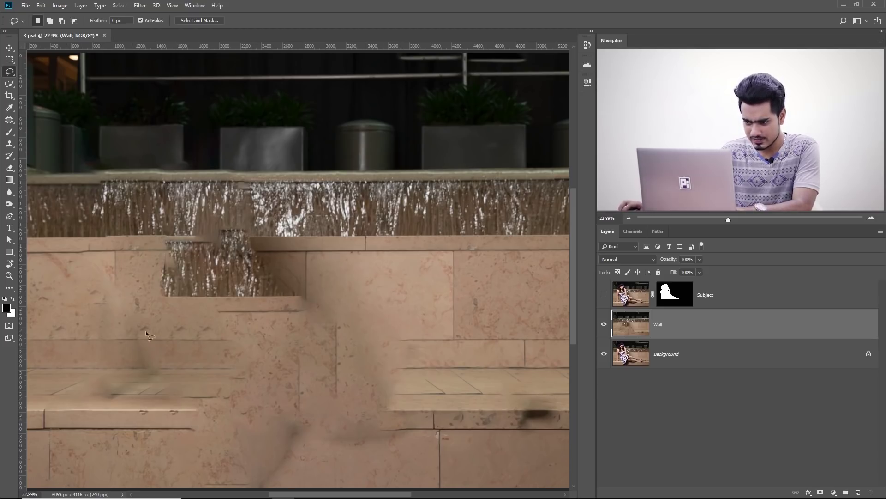
pyautogui.moveTo(300, 234); pyautogui.dragTo(292, 232)
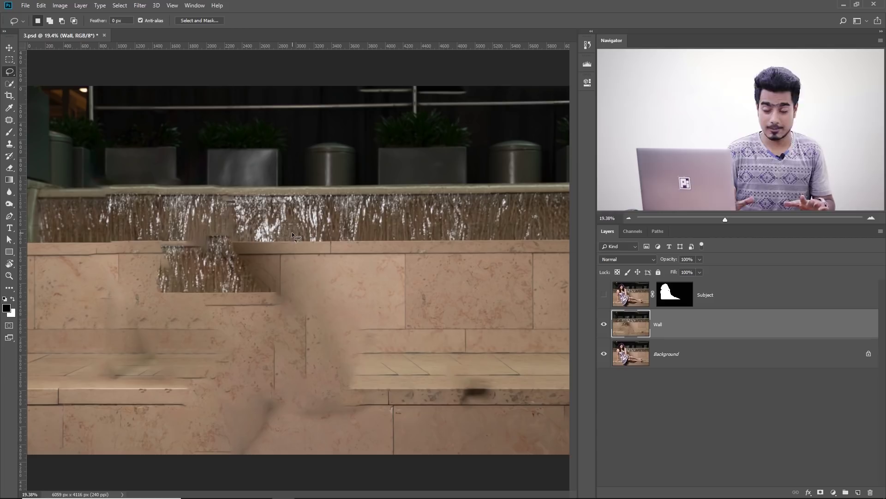
pyautogui.moveTo(484, 300)
pyautogui.mouseDown()
pyautogui.moveTo(496, 300)
pyautogui.moveTo(483, 301)
pyautogui.mouseUp()
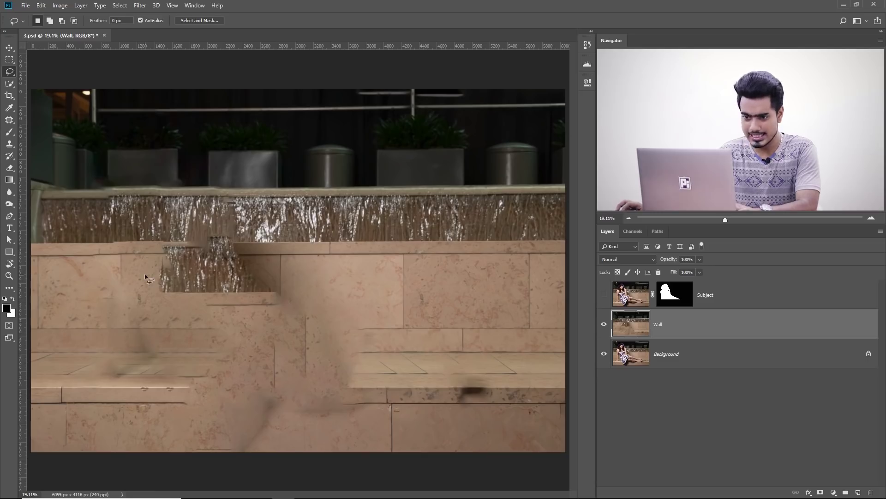
pyautogui.click(9, 63)
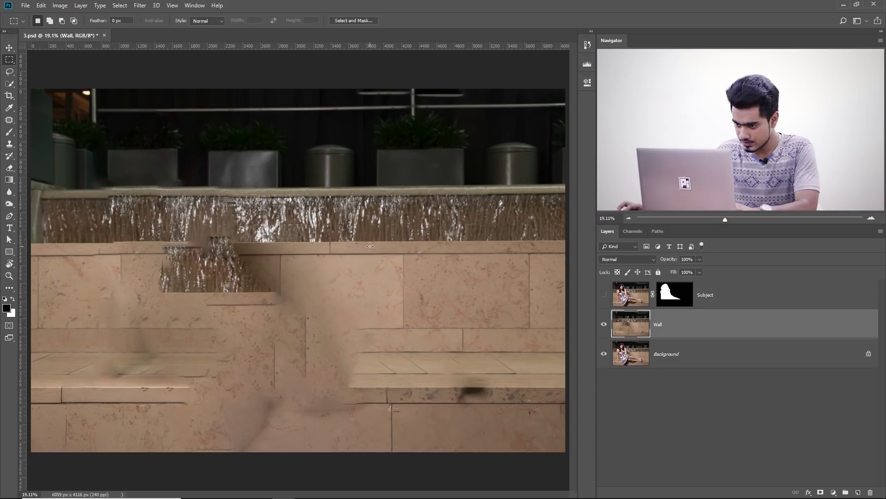
pyautogui.moveTo(375, 247); pyautogui.dragTo(562, 342)
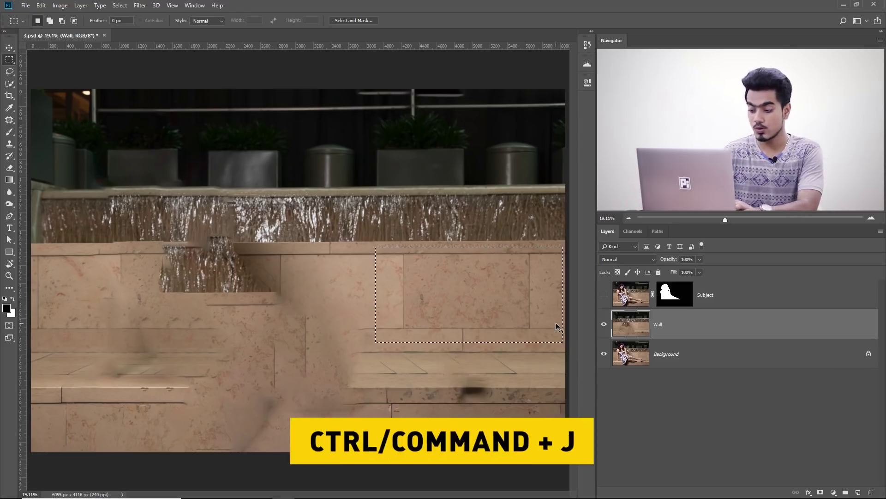
pyautogui.hotkey('ctrl', 'j')
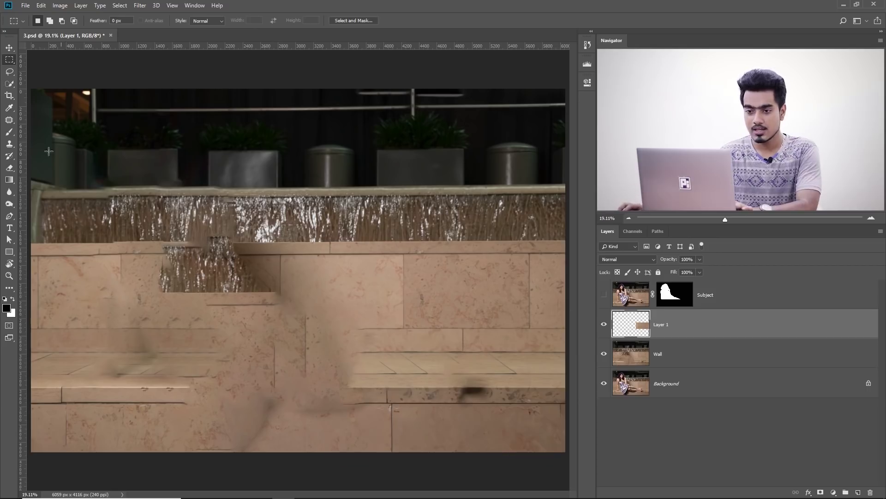
# Move the copied stone section over the smeared wall area and flip it horizontally
pyautogui.click(13, 51)
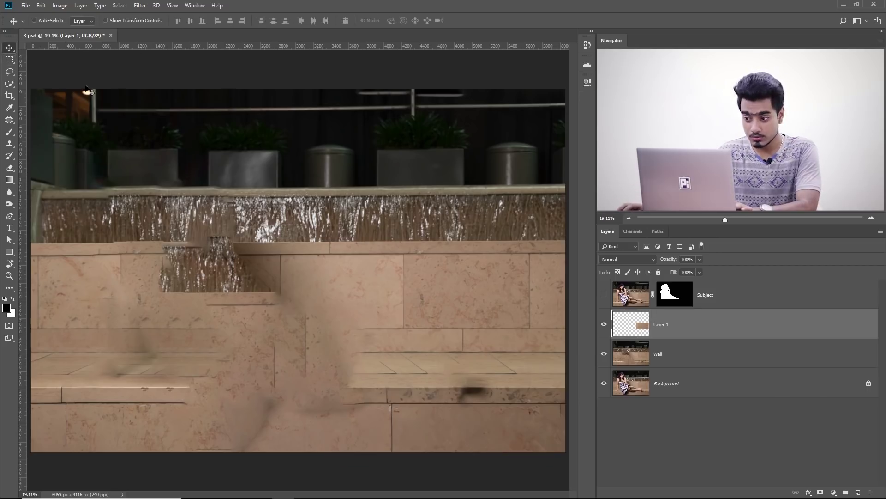
pyautogui.moveTo(507, 289); pyautogui.dragTo(257, 285)
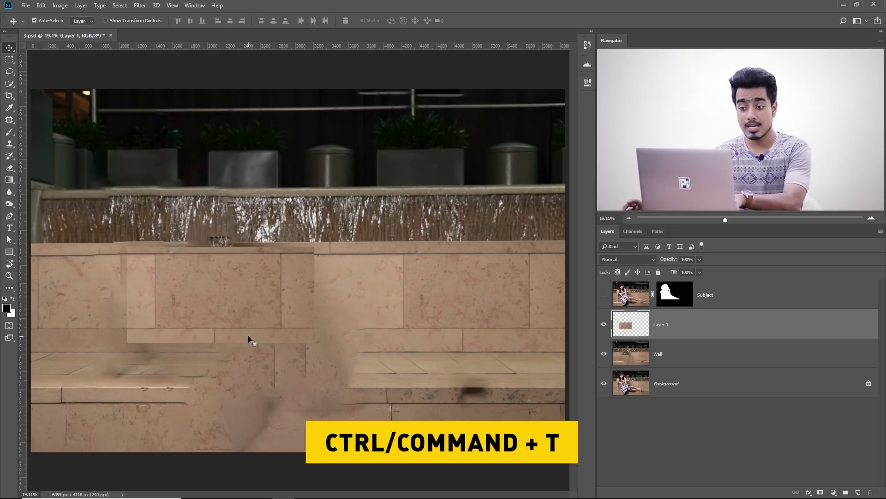
pyautogui.hotkey('ctrl', 't')
pyautogui.rightClick(247, 269)
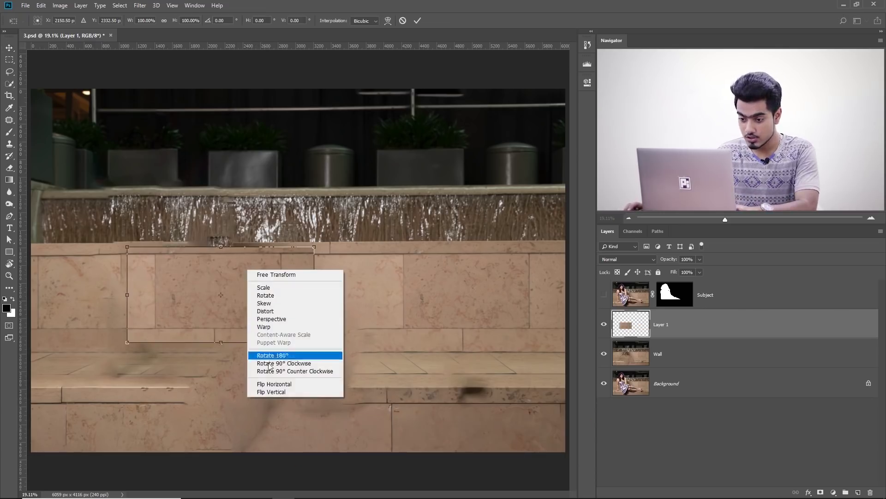
pyautogui.click(270, 386)
pyautogui.moveTo(277, 279); pyautogui.dragTo(274, 277)
pyautogui.scroll(4, 286, 276)
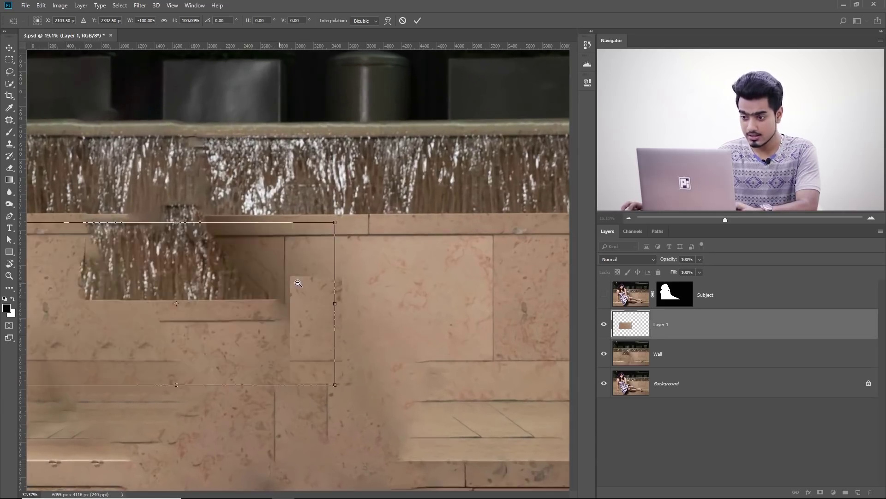
pyautogui.moveTo(299, 275); pyautogui.dragTo(270, 301)
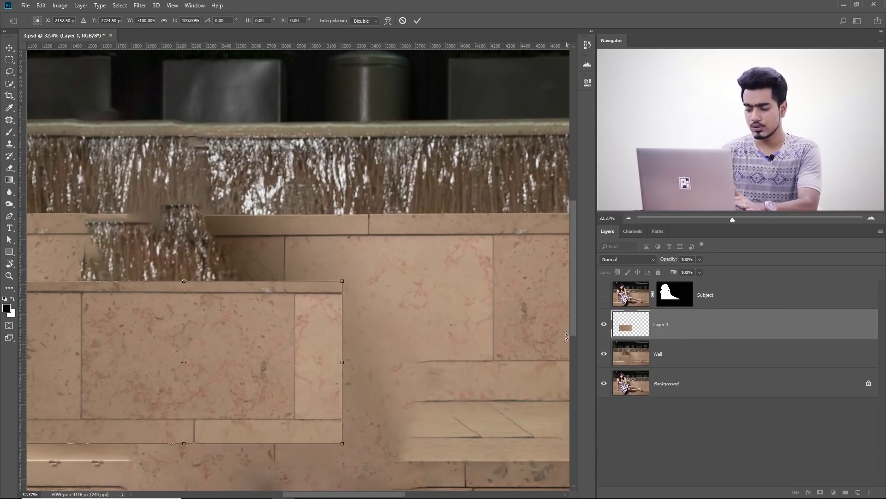
pyautogui.press('Return')
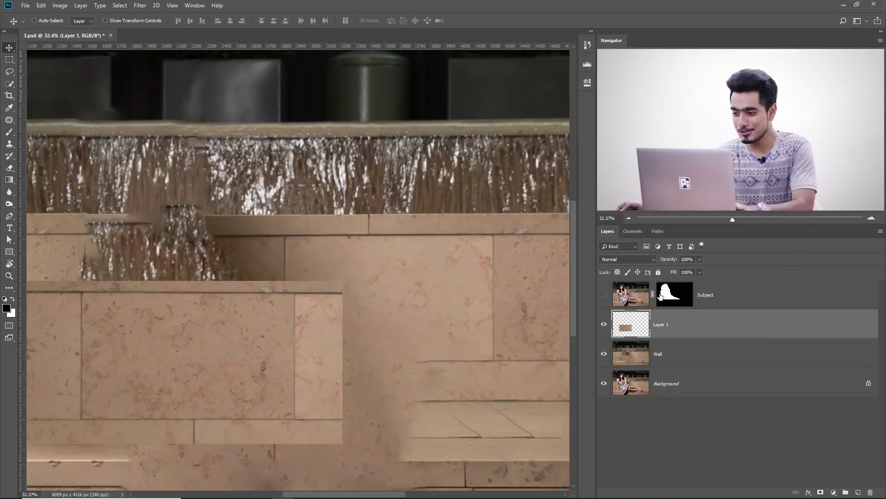
# Set the stone patch's blend mode to Difference and align its joints with the wall lines underneath
pyautogui.click(641, 259)
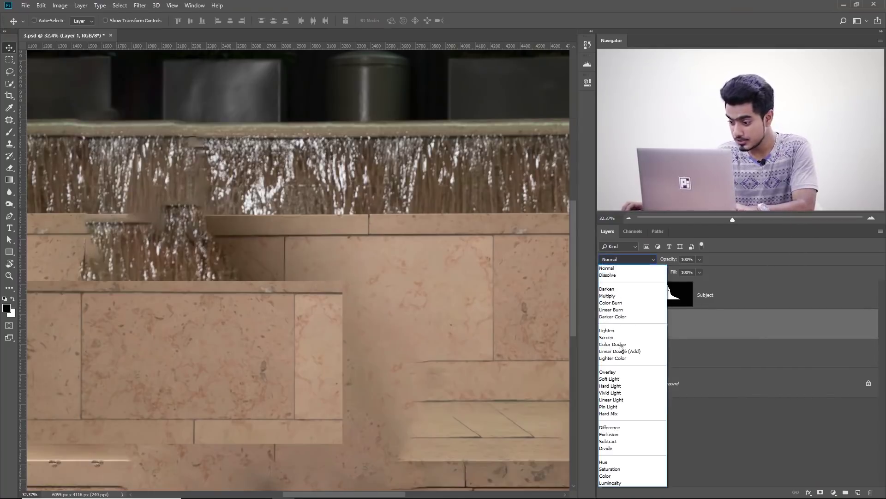
pyautogui.click(609, 427)
pyautogui.moveTo(310, 352); pyautogui.dragTo(276, 245)
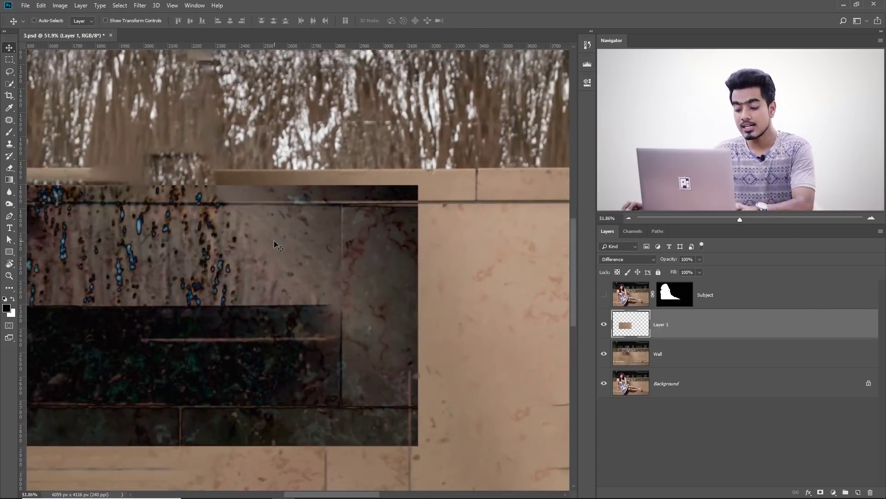
# Distort the stone patch by raising its upper-right corner slightly to line up with the wall's top joint
pyautogui.hotkey('ctrl', 't')
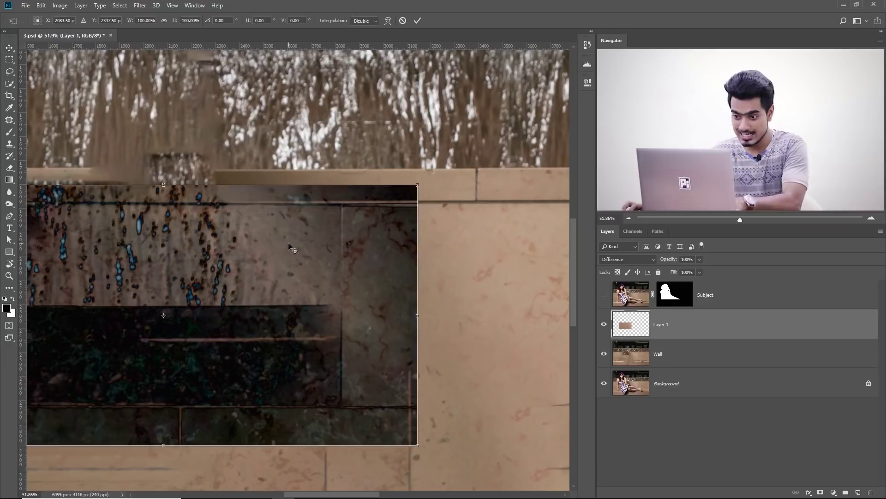
pyautogui.rightClick(310, 222)
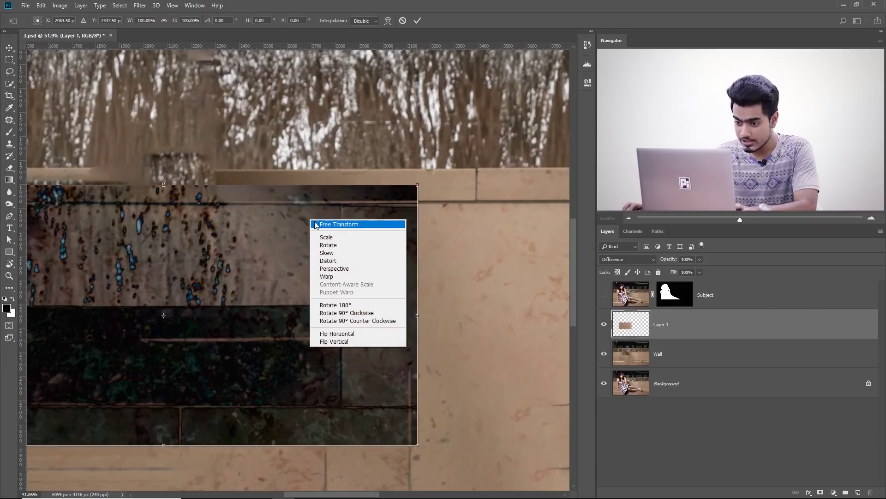
pyautogui.click(325, 261)
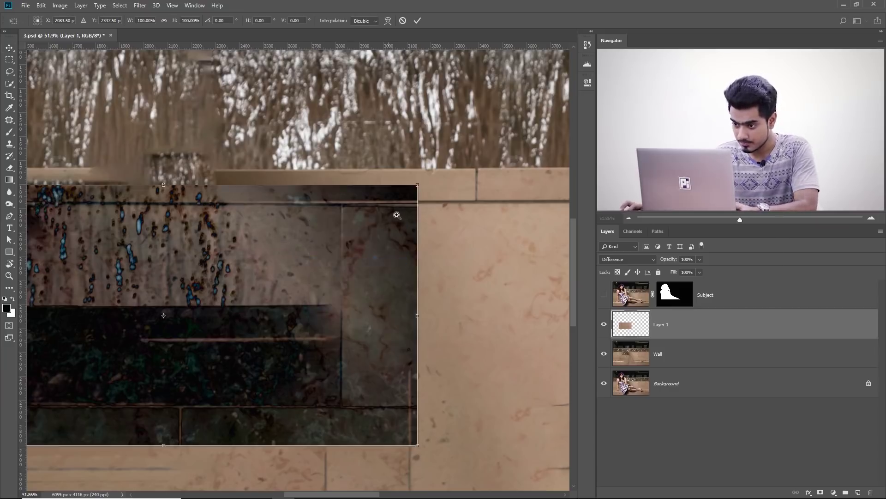
pyautogui.moveTo(397, 216); pyautogui.dragTo(410, 211)
pyautogui.moveTo(430, 176); pyautogui.dragTo(430, 172)
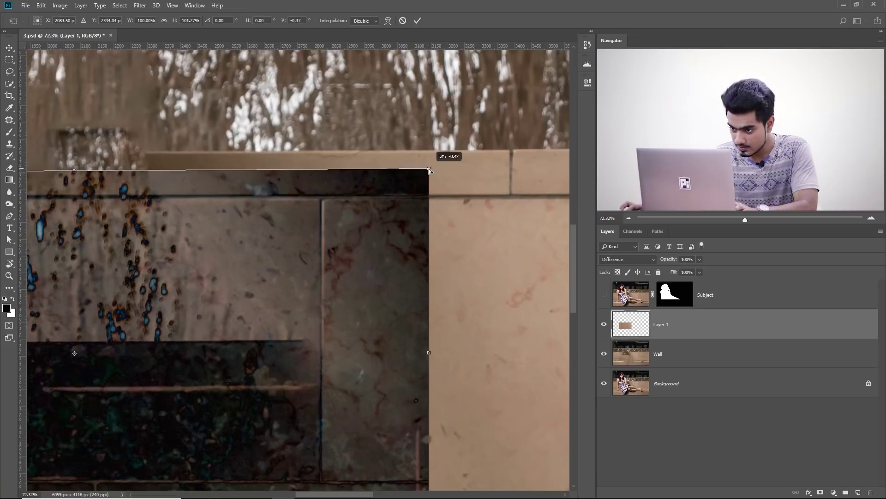
pyautogui.moveTo(394, 212); pyautogui.dragTo(363, 57)
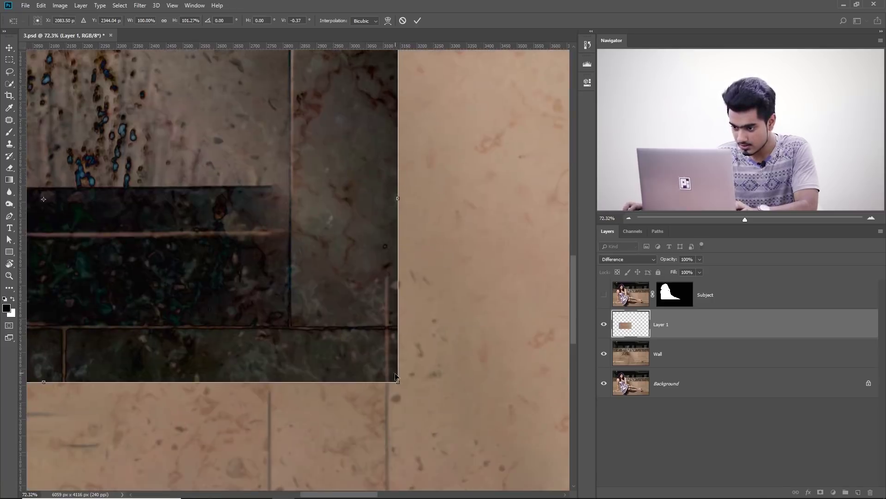
pyautogui.moveTo(398, 383)
pyautogui.mouseDown()
pyautogui.moveTo(397, 367)
pyautogui.moveTo(398, 378)
pyautogui.mouseUp()
pyautogui.hotkey('ctrl', 'z')
# Raise the stone patch's upper-left and lower-left corners slightly to match the wall joints, and apply the distortion
pyautogui.moveTo(257, 239); pyautogui.dragTo(480, 264)
pyautogui.moveTo(217, 241); pyautogui.dragTo(616, 292)
pyautogui.moveTo(446, 217); pyautogui.dragTo(445, 218)
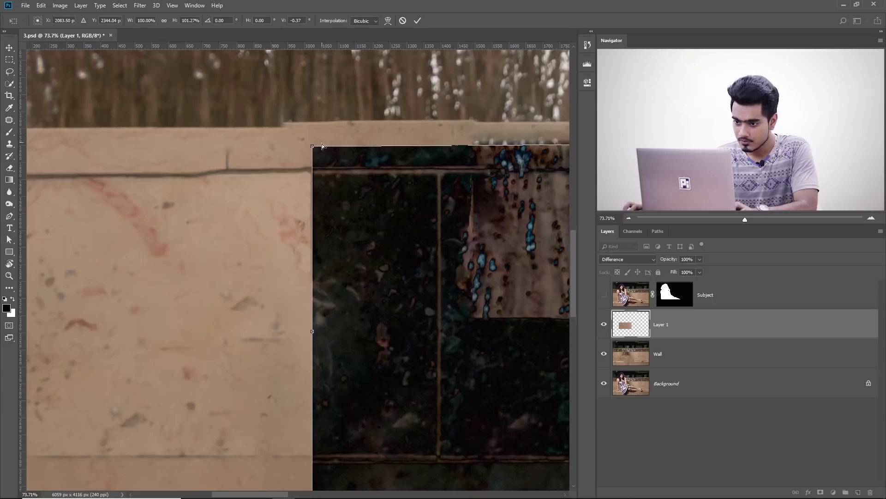
pyautogui.moveTo(312, 147); pyautogui.dragTo(312, 145)
pyautogui.moveTo(369, 186); pyautogui.dragTo(311, 36)
pyautogui.moveTo(256, 370); pyautogui.dragTo(256, 365)
pyautogui.press('Return')
# Set the stone patch layer's blend mode back to Normal
pyautogui.scroll(-3, 409, 190)
pyautogui.click(614, 257)
pyautogui.click(614, 263)
pyautogui.moveTo(394, 167); pyautogui.dragTo(144, 227)
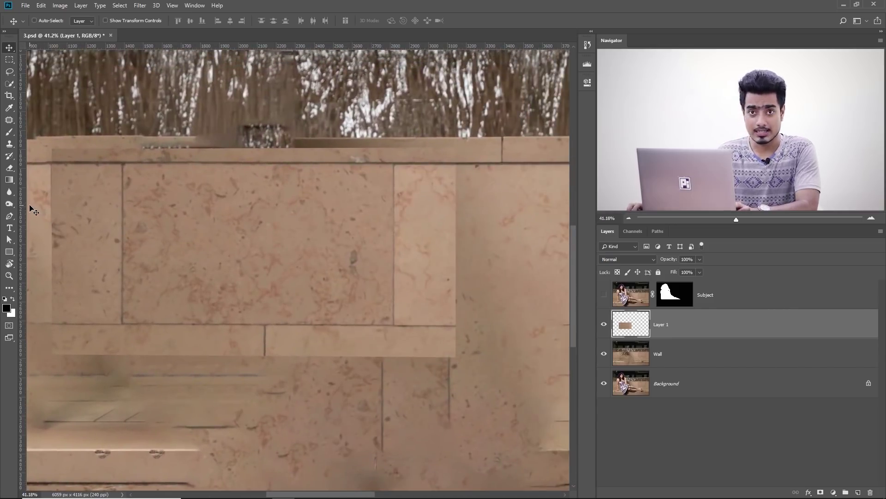
# Hide the rulers and show them again
pyautogui.moveTo(22, 192); pyautogui.dragTo(3, 198)
pyautogui.press('ctrl')
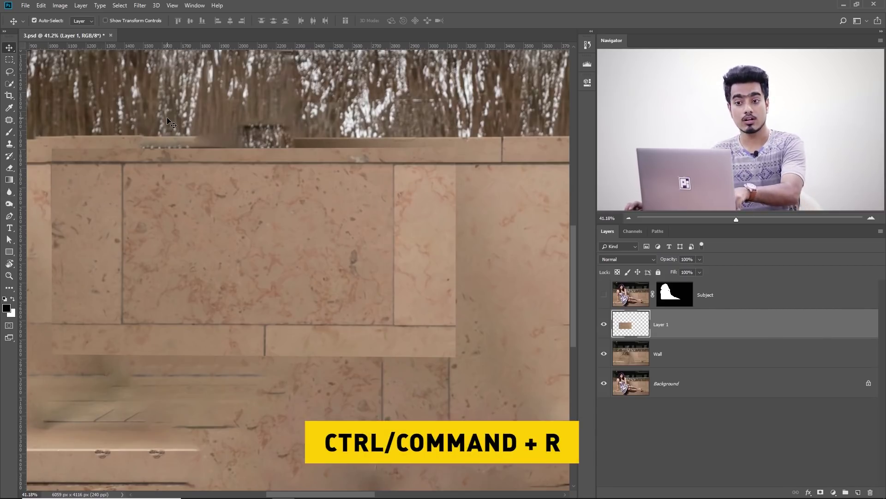
pyautogui.hotkey('ctrl', 'r')
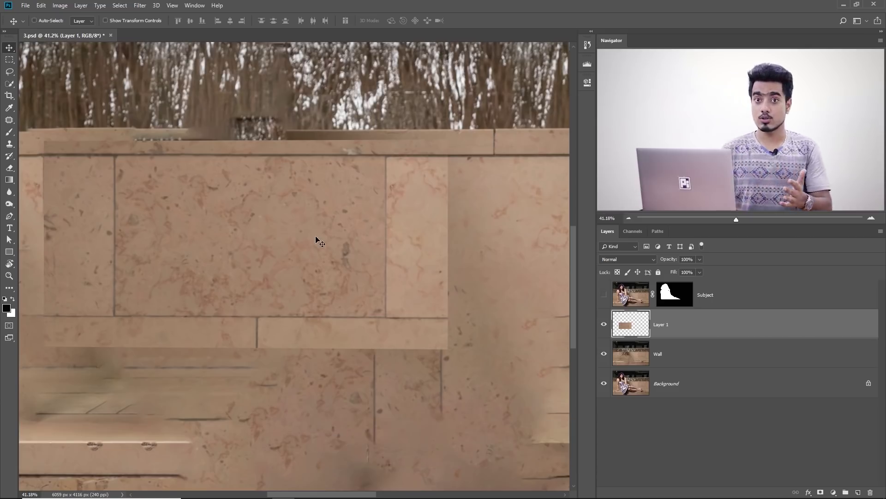
pyautogui.hotkey('ctrl', 'r')
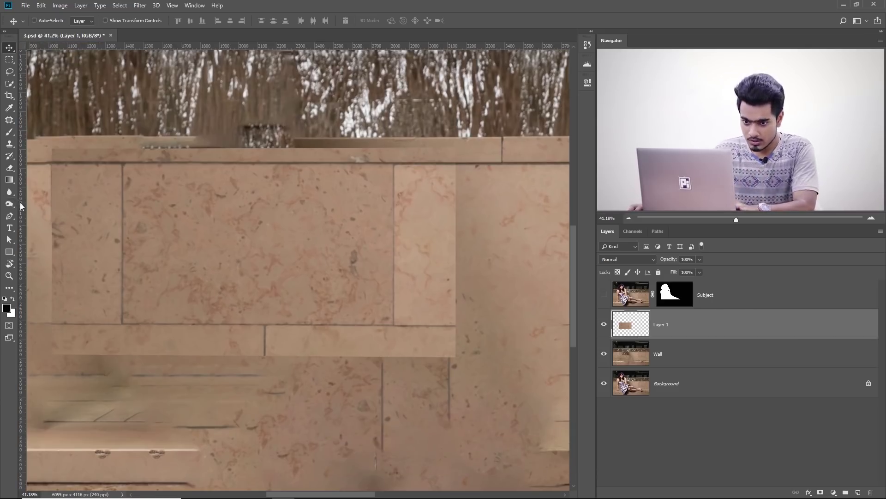
# Place a vertical guide along the patch's left vertical joint and distort the patch to straighten that joint
pyautogui.moveTo(21, 204); pyautogui.dragTo(121, 250)
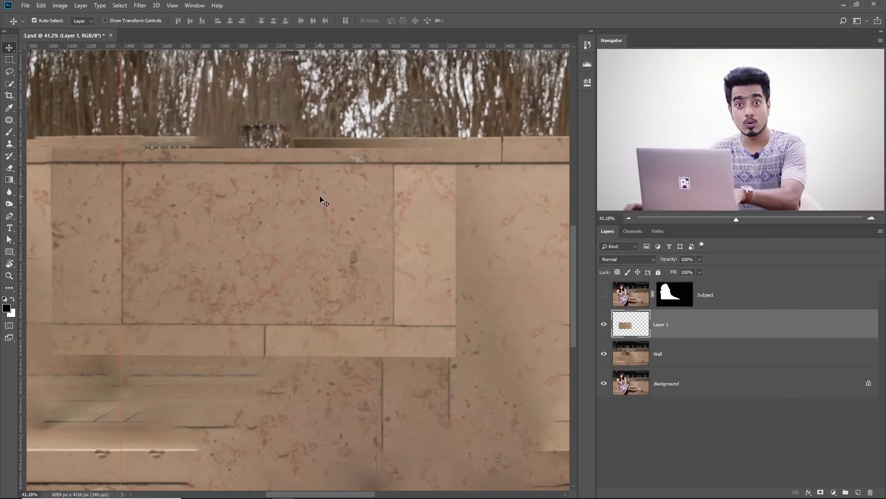
pyautogui.hotkey('ctrl', 't')
pyautogui.rightClick(244, 183)
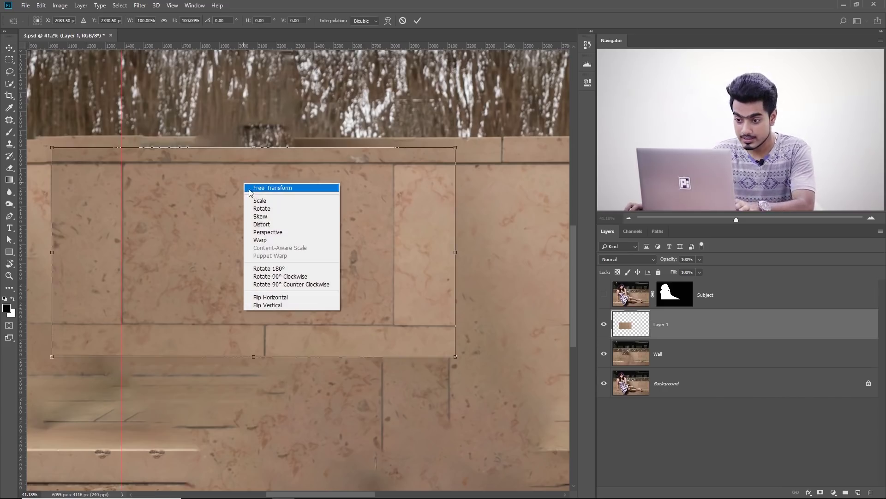
pyautogui.click(268, 226)
pyautogui.moveTo(123, 185); pyautogui.dragTo(337, 200)
pyautogui.moveTo(221, 152); pyautogui.dragTo(218, 152)
pyautogui.moveTo(451, 172); pyautogui.dragTo(327, 162)
# Check the patch's right vertical joint against a second vertical guide and apply the distortion
pyautogui.moveTo(25, 207); pyautogui.dragTo(266, 258)
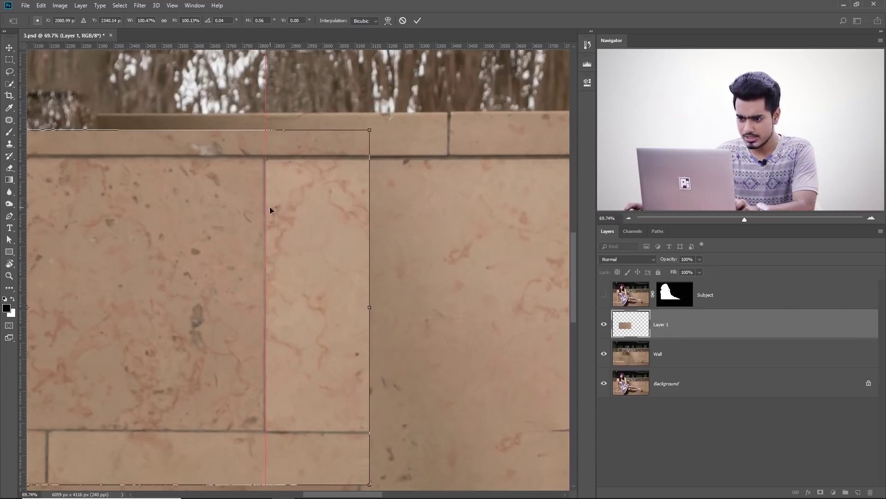
pyautogui.hotkey('ctrl', '0')
pyautogui.press('Return')
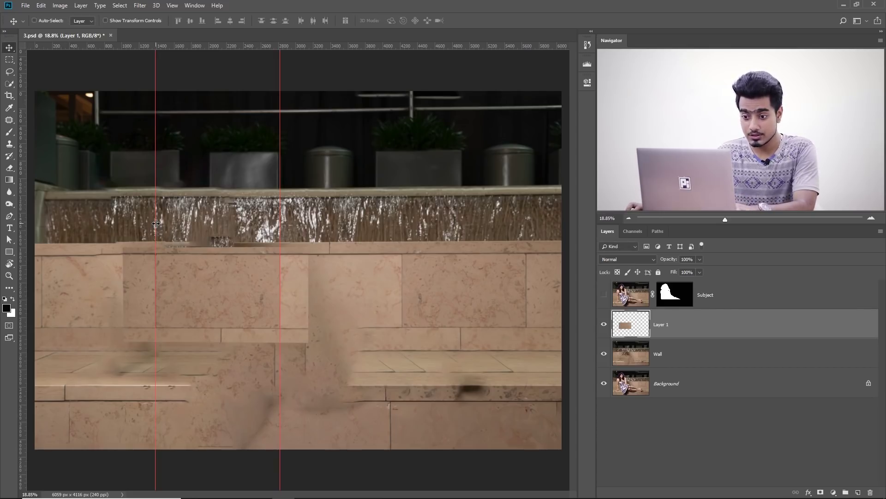
# Remove both vertical guides from the canvas and pull out a fresh one over the stone patch
pyautogui.moveTo(156, 224); pyautogui.dragTo(21, 214)
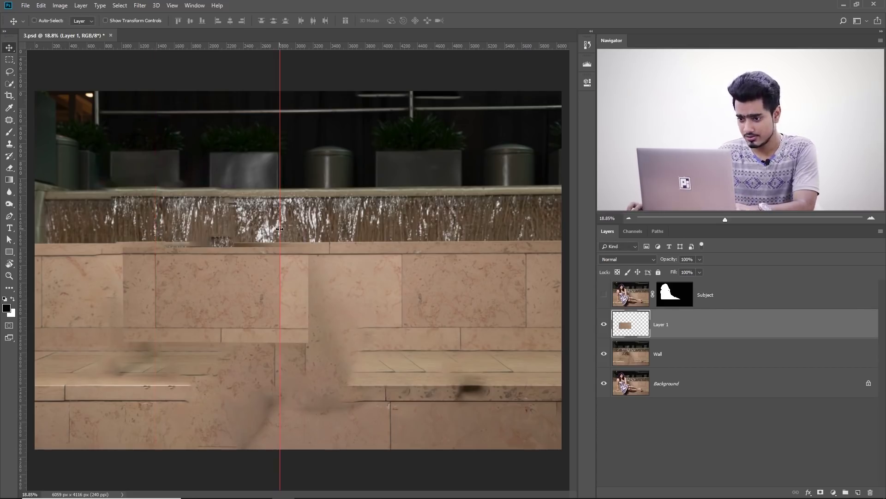
pyautogui.moveTo(279, 230); pyautogui.dragTo(1, 270)
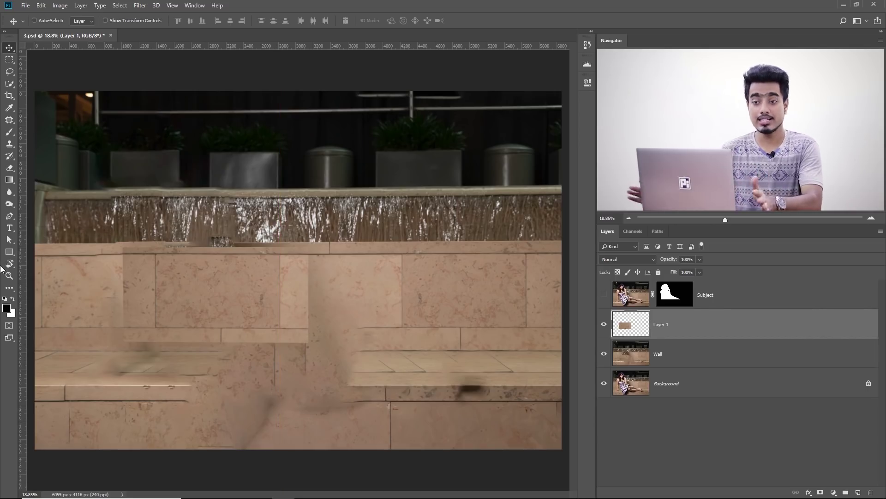
pyautogui.moveTo(20, 277); pyautogui.dragTo(262, 297)
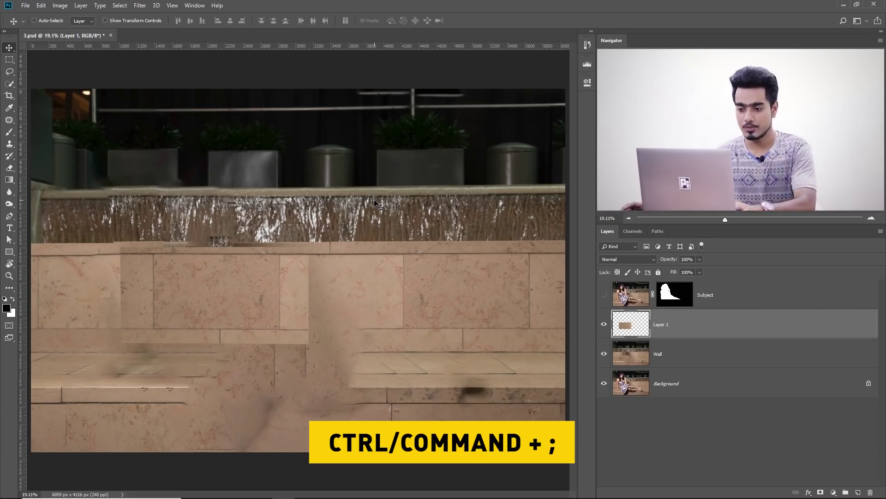
# Add a layer mask to the stone patch layer and prepare a large soft brush with black as the foreground colour
pyautogui.moveTo(234, 245); pyautogui.dragTo(327, 303)
pyautogui.moveTo(336, 271); pyautogui.dragTo(363, 269)
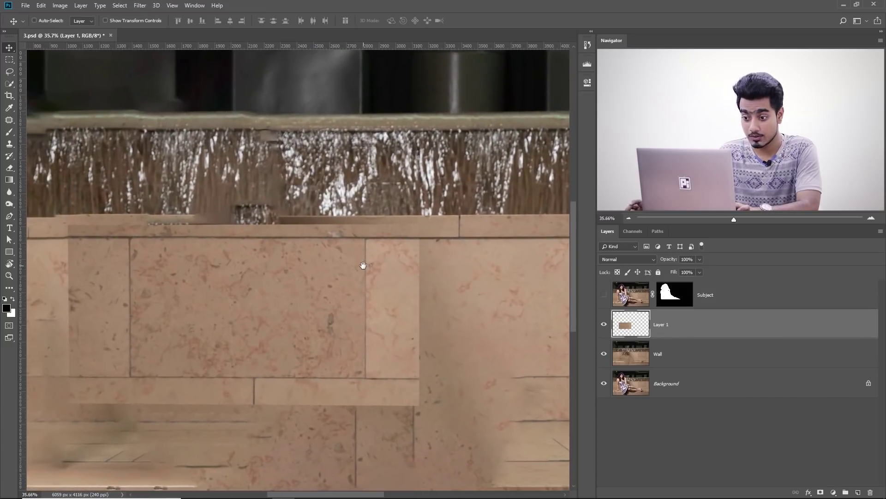
pyautogui.click(820, 493)
pyautogui.click(10, 134)
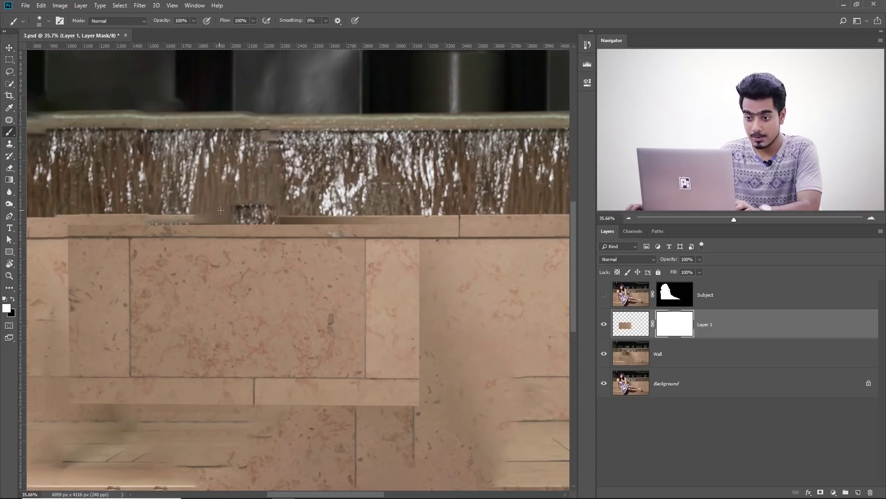
pyautogui.moveTo(252, 204)
pyautogui.mouseDown()
pyautogui.moveTo(303, 204)
pyautogui.moveTo(315, 192)
pyautogui.moveTo(316, 59)
pyautogui.mouseUp()
pyautogui.moveTo(394, 217); pyautogui.dragTo(381, 212)
pyautogui.press('x')
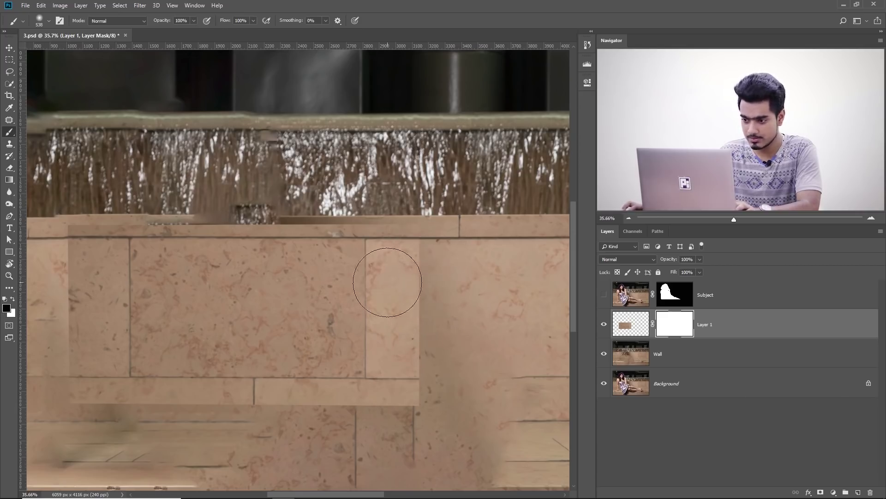
# Paint black on the patch's mask along its right edge to blend it into the surrounding wall
pyautogui.moveTo(418, 252)
pyautogui.mouseDown()
pyautogui.moveTo(433, 247)
pyautogui.moveTo(473, 370)
pyautogui.mouseUp()
pyautogui.moveTo(471, 327); pyautogui.dragTo(489, 332)
pyautogui.moveTo(476, 416)
pyautogui.mouseDown()
pyautogui.moveTo(467, 420)
pyautogui.moveTo(478, 366)
pyautogui.moveTo(471, 373)
pyautogui.mouseUp()
pyautogui.moveTo(363, 203)
pyautogui.mouseDown()
pyautogui.moveTo(385, 230)
pyautogui.moveTo(351, 231)
pyautogui.mouseUp()
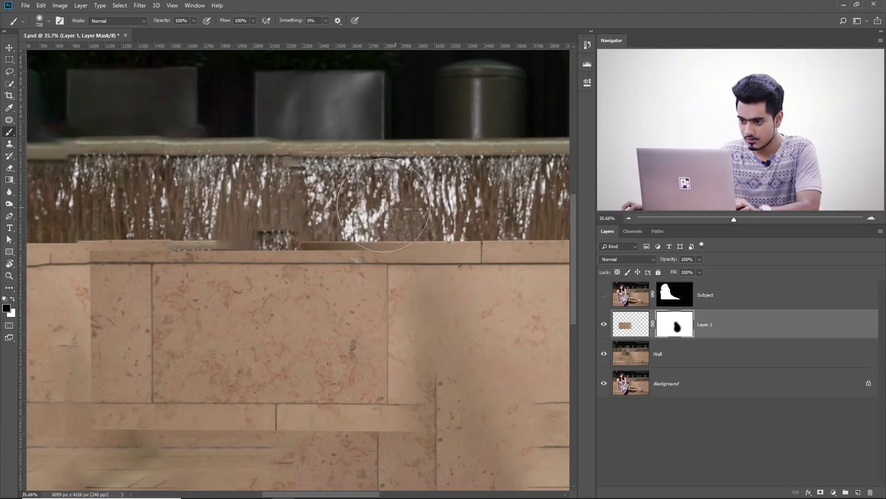
# Mask out the patch's left and bottom edges with a larger soft black brush so they blend into the wall
pyautogui.moveTo(188, 274); pyautogui.dragTo(255, 229)
pyautogui.moveTo(143, 225)
pyautogui.mouseDown()
pyautogui.moveTo(124, 198)
pyautogui.moveTo(116, 275)
pyautogui.moveTo(127, 333)
pyautogui.moveTo(121, 190)
pyautogui.moveTo(136, 185)
pyautogui.moveTo(134, 406)
pyautogui.mouseUp()
pyautogui.moveTo(123, 297); pyautogui.dragTo(144, 298)
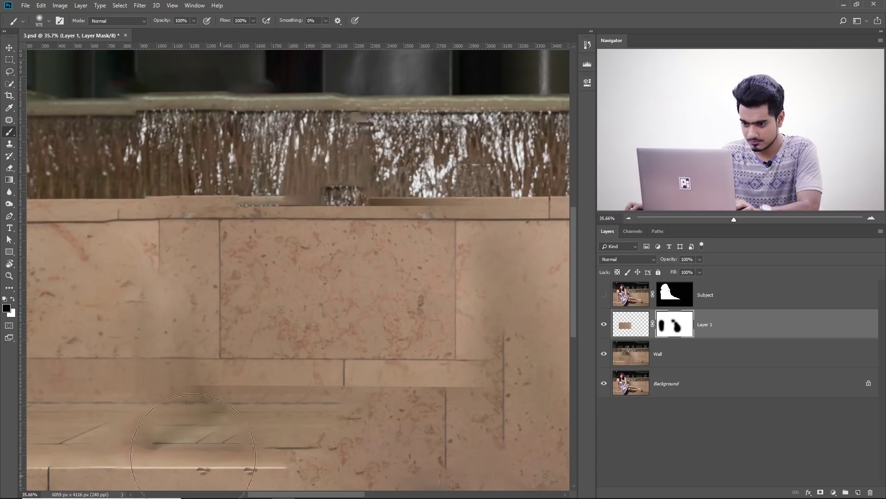
pyautogui.moveTo(292, 458)
pyautogui.mouseDown()
pyautogui.moveTo(212, 457)
pyautogui.moveTo(402, 454)
pyautogui.moveTo(172, 441)
pyautogui.moveTo(182, 443)
pyautogui.moveTo(94, 443)
pyautogui.mouseUp()
pyautogui.moveTo(318, 309); pyautogui.dragTo(299, 293)
pyautogui.moveTo(483, 259); pyautogui.dragTo(444, 283)
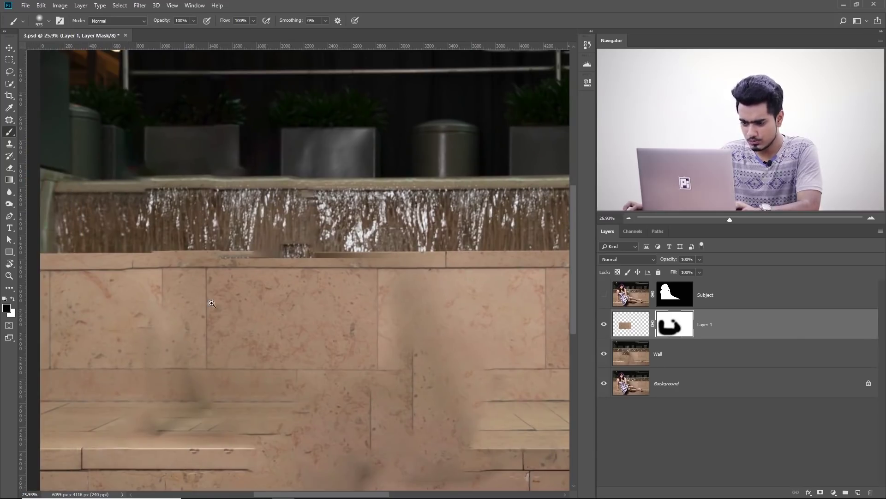
# Create a new empty layer above the stone patch and set the Clone Stamp to sample Current & Below
pyautogui.moveTo(213, 304); pyautogui.dragTo(230, 304)
pyautogui.moveTo(135, 280); pyautogui.dragTo(153, 281)
pyautogui.moveTo(187, 312); pyautogui.dragTo(258, 302)
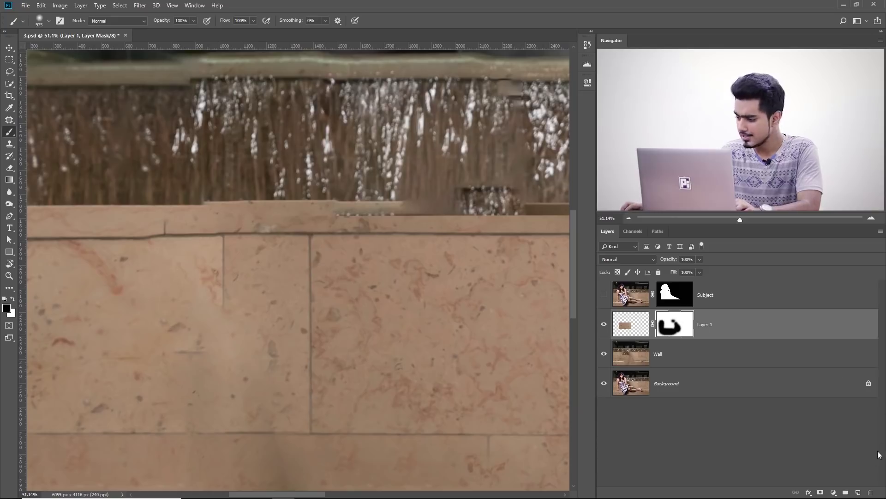
pyautogui.click(857, 493)
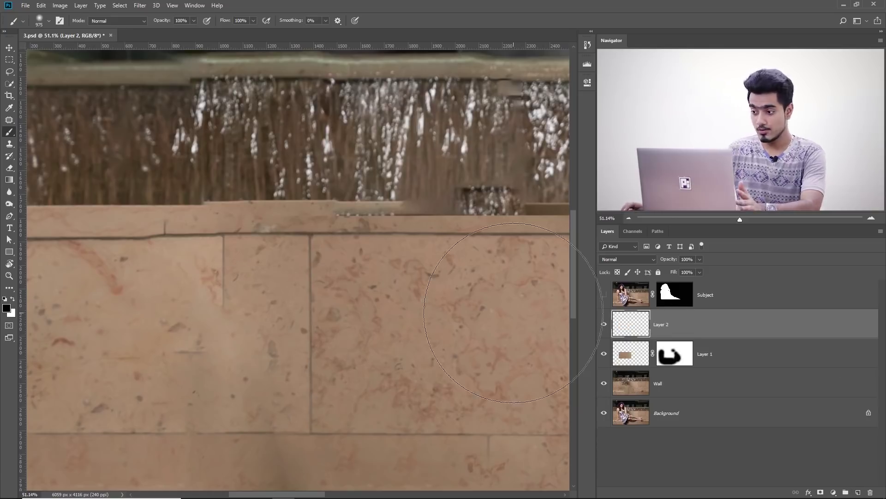
pyautogui.click(10, 145)
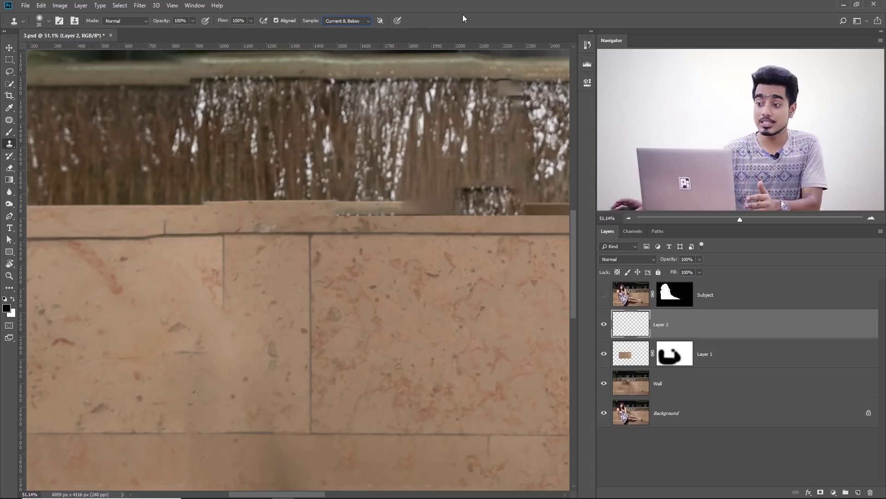
pyautogui.click(347, 21)
pyautogui.click(357, 40)
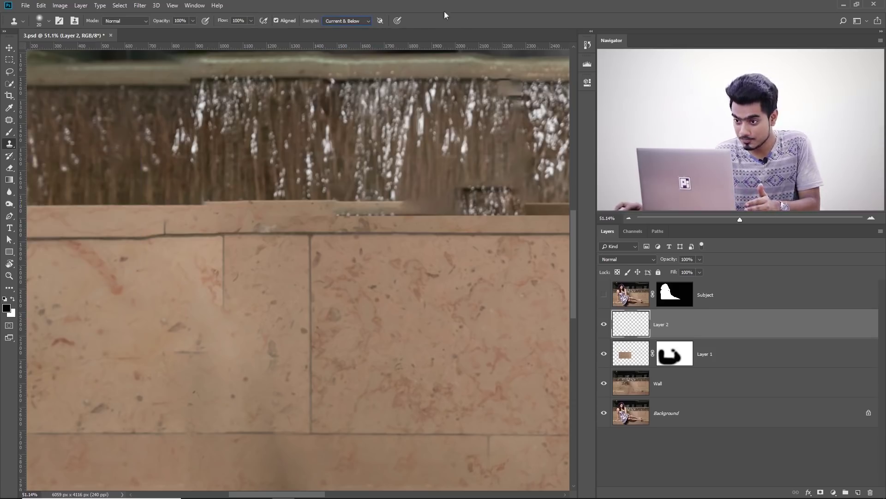
# Try the Clone Stamp with Current Layer sampling on the empty layer, and return the sampling to Current & Below
pyautogui.click(346, 22)
pyautogui.click(348, 30)
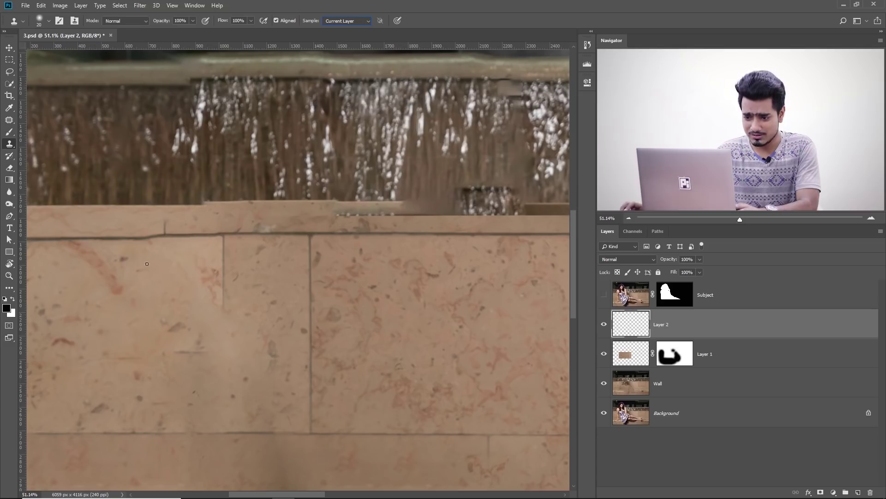
pyautogui.moveTo(156, 258); pyautogui.dragTo(187, 259)
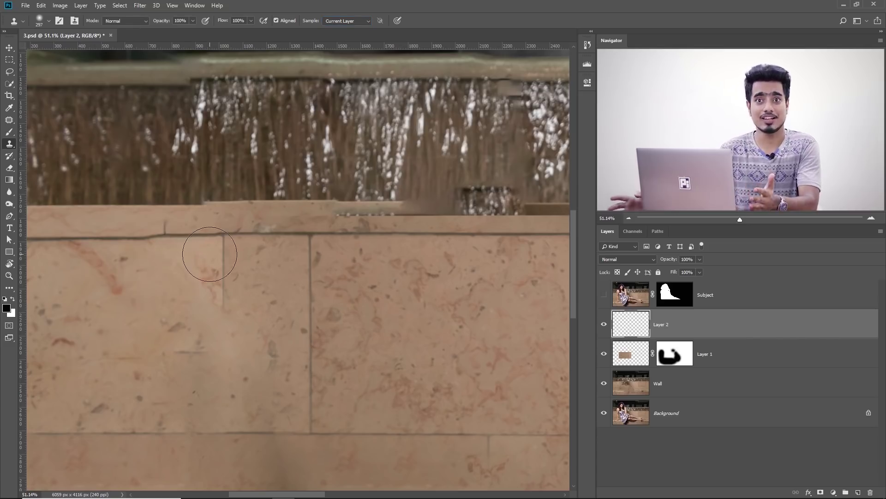
pyautogui.click(349, 20)
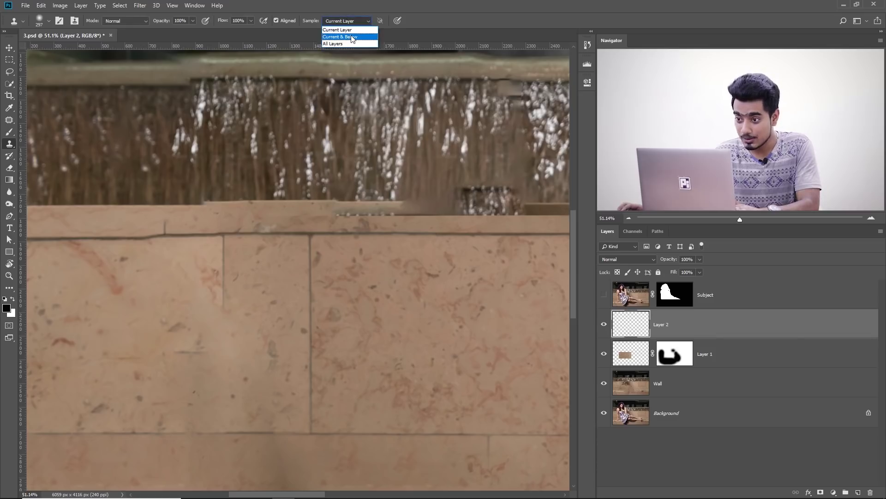
pyautogui.click(353, 37)
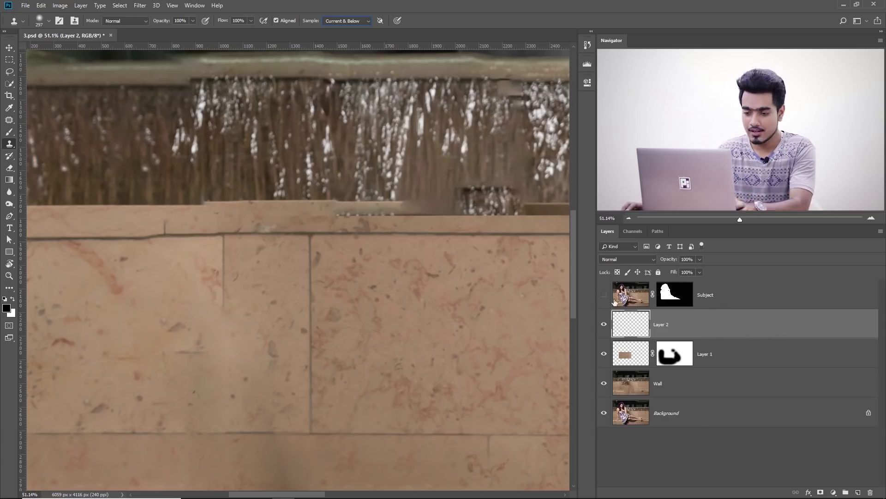
# Clone clean stone over the leftover short vertical joint to the left of the patch, using a smaller brush
pyautogui.moveTo(259, 264); pyautogui.dragTo(288, 249)
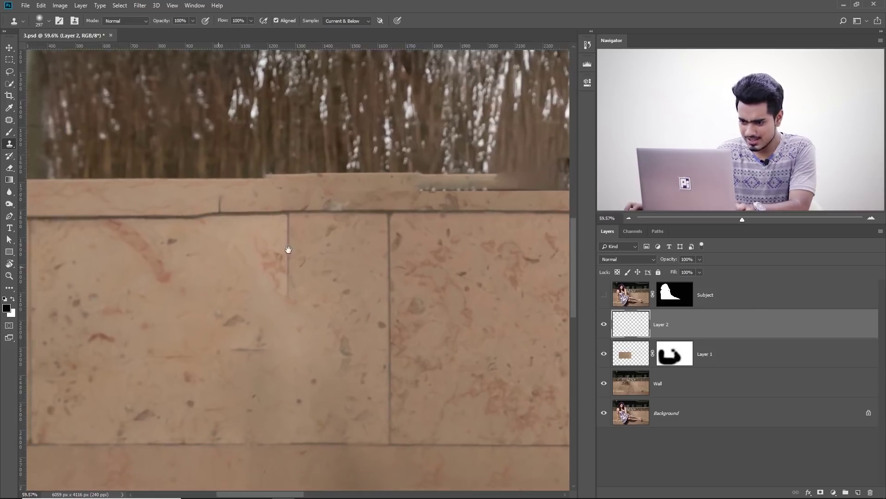
pyautogui.keyDown('alt'); pyautogui.rightClick(277, 252); pyautogui.keyUp('alt')
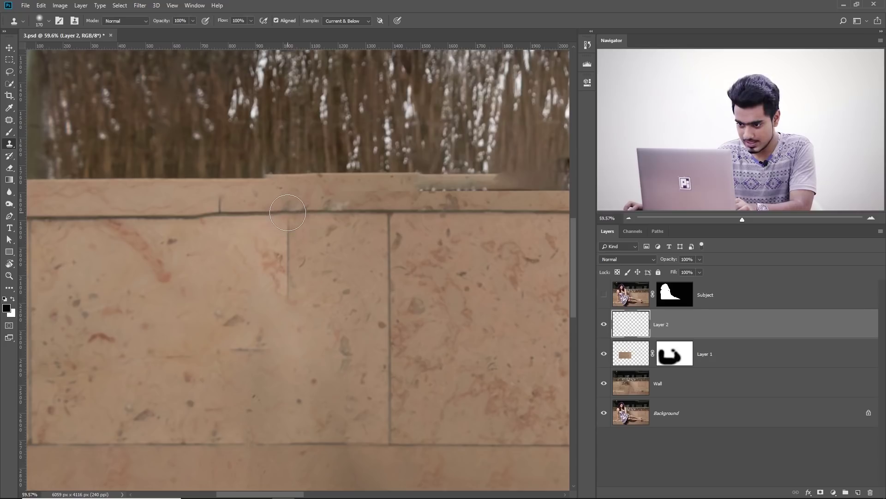
pyautogui.moveTo(287, 212); pyautogui.dragTo(289, 227)
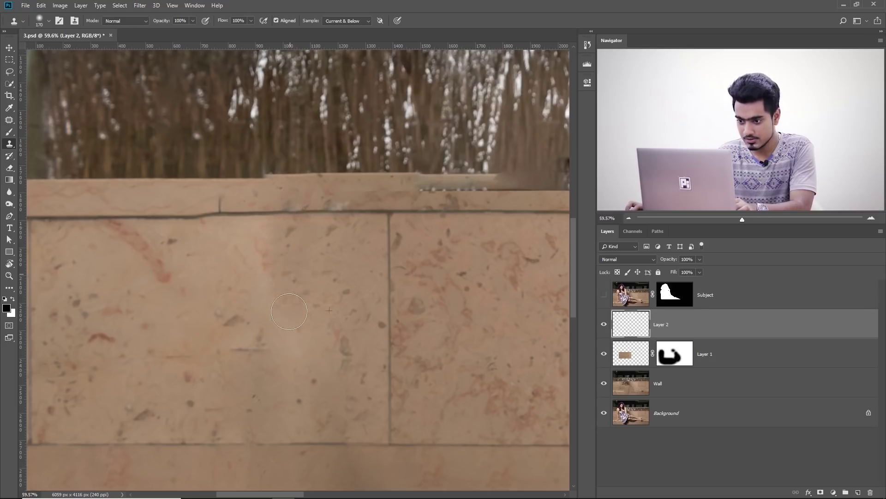
pyautogui.keyDown('alt'); pyautogui.rightClick(300, 265); pyautogui.keyUp('alt')
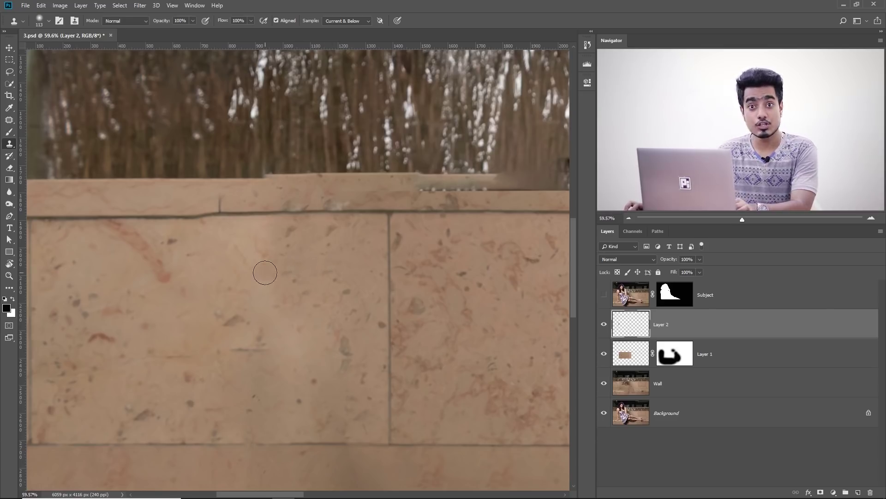
# Clone clean stone over the dark shadow in the left half of the pale wall block using a large soft brush
pyautogui.rightClick(257, 248)
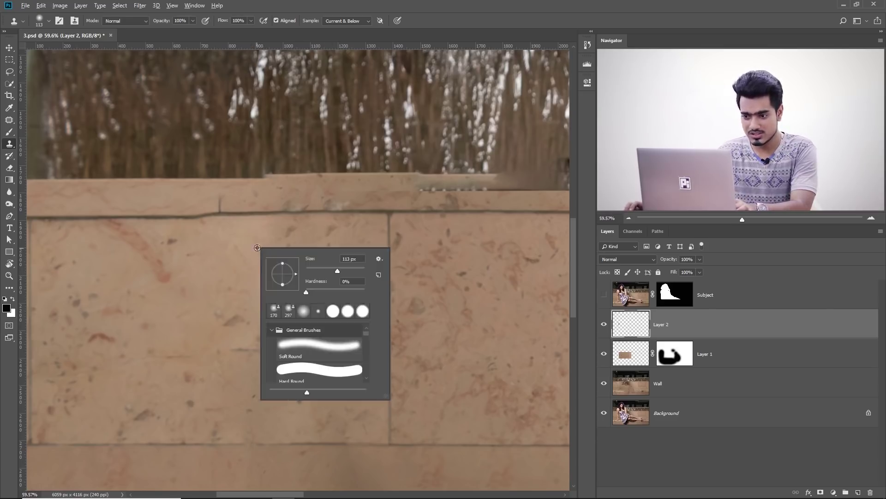
pyautogui.keyDown('alt'); pyautogui.rightClick(238, 247); pyautogui.keyUp('alt')
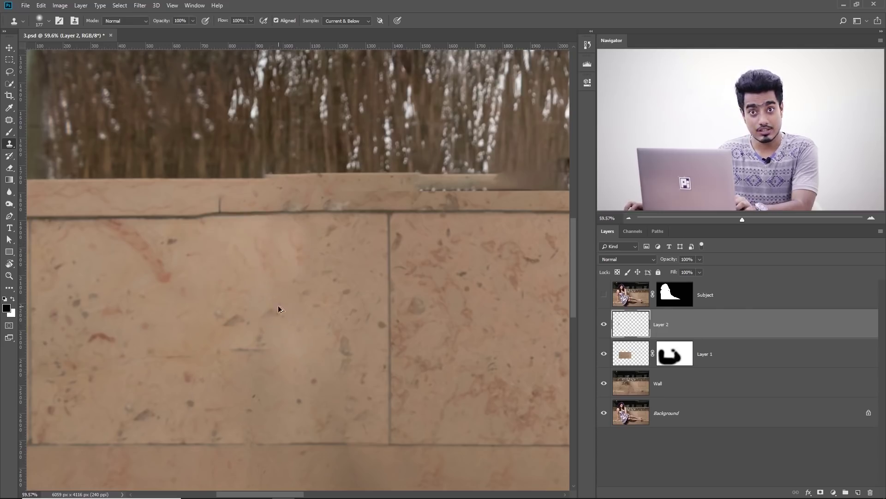
pyautogui.moveTo(374, 285); pyautogui.dragTo(364, 285)
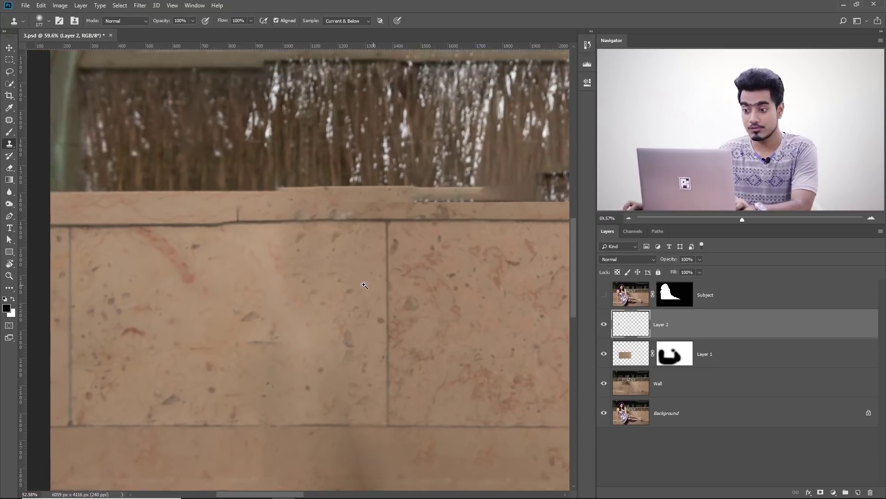
pyautogui.moveTo(411, 270); pyautogui.dragTo(247, 194)
pyautogui.moveTo(383, 206); pyautogui.dragTo(192, 180)
pyautogui.moveTo(342, 215); pyautogui.dragTo(190, 188)
pyautogui.moveTo(337, 207); pyautogui.dragTo(286, 211)
pyautogui.moveTo(362, 196); pyautogui.dragTo(423, 202)
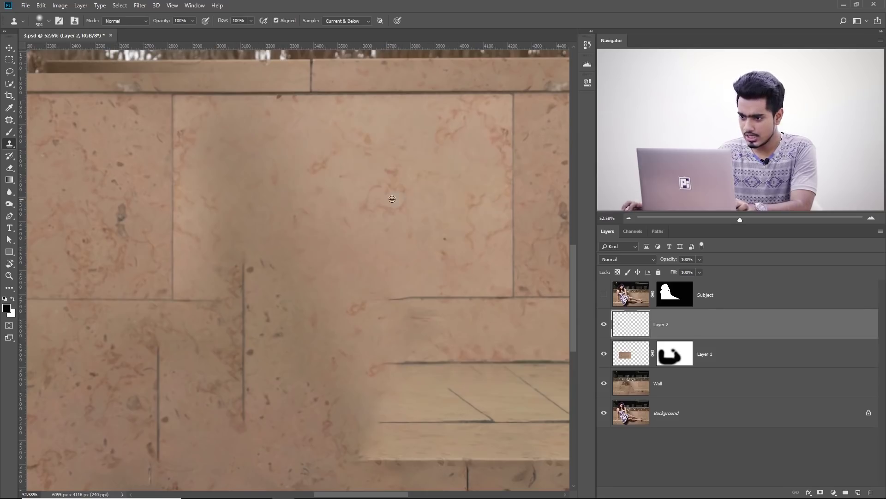
pyautogui.keyDown('alt'); pyautogui.click(420, 220); pyautogui.keyUp('alt')
pyautogui.moveTo(241, 209)
pyautogui.mouseDown()
pyautogui.moveTo(292, 260)
pyautogui.moveTo(343, 233)
pyautogui.mouseUp()
pyautogui.moveTo(385, 192); pyautogui.dragTo(357, 194)
# Clone clean stone over the remaining shadow and the misplaced horizontal joint near the pale block's lower-left corner
pyautogui.keyDown('alt'); pyautogui.click(258, 161); pyautogui.keyUp('alt')
pyautogui.moveTo(319, 158)
pyautogui.mouseDown()
pyautogui.moveTo(333, 159)
pyautogui.moveTo(339, 247)
pyautogui.moveTo(320, 274)
pyautogui.mouseUp()
pyautogui.moveTo(281, 243); pyautogui.dragTo(269, 244)
pyautogui.keyDown('alt'); pyautogui.click(455, 255); pyautogui.keyUp('alt')
pyautogui.moveTo(361, 287); pyautogui.dragTo(308, 280)
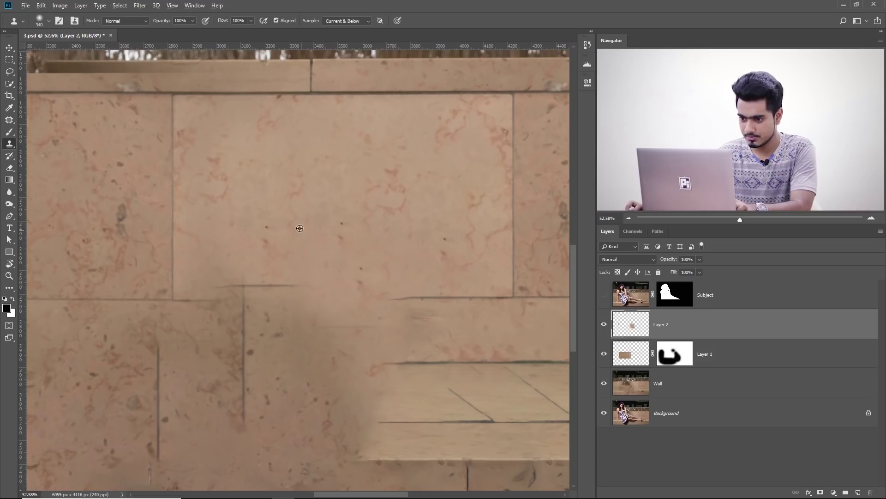
pyautogui.moveTo(247, 287)
pyautogui.mouseDown()
pyautogui.moveTo(303, 289)
pyautogui.moveTo(240, 276)
pyautogui.moveTo(233, 295)
pyautogui.mouseUp()
pyautogui.moveTo(356, 246)
pyautogui.mouseDown()
pyautogui.moveTo(329, 247)
pyautogui.moveTo(342, 249)
pyautogui.mouseUp()
# Clone clean stone over the short dark horizontal mark in the far-left wall block with a smaller 239 px soft brush
pyautogui.moveTo(425, 223)
pyautogui.mouseDown()
pyautogui.moveTo(242, 268)
pyautogui.moveTo(138, 260)
pyautogui.moveTo(569, 273)
pyautogui.mouseUp()
pyautogui.moveTo(245, 251); pyautogui.dragTo(447, 230)
pyautogui.keyDown('alt'); pyautogui.rightClick(301, 290); pyautogui.keyUp('alt')
pyautogui.moveTo(306, 290); pyautogui.dragTo(355, 284)
pyautogui.moveTo(286, 272); pyautogui.dragTo(254, 264)
pyautogui.click(153, 220)
pyautogui.moveTo(200, 193); pyautogui.dragTo(183, 193)
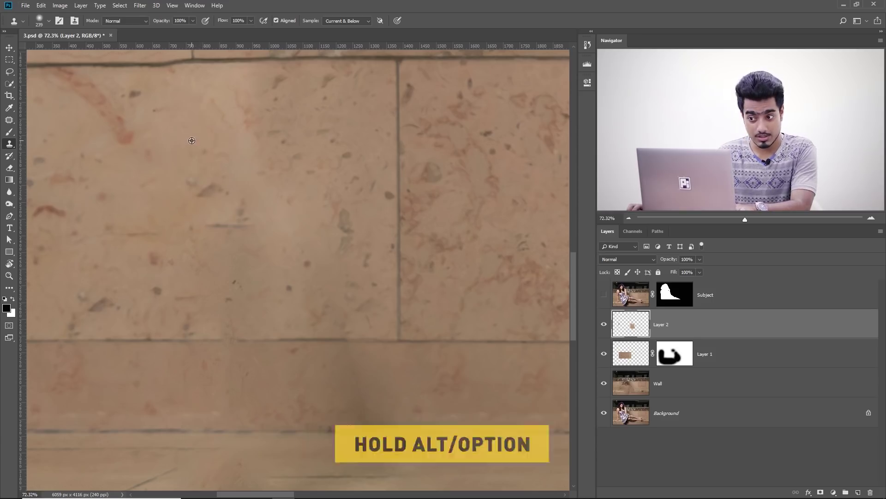
pyautogui.moveTo(221, 208)
pyautogui.mouseDown()
pyautogui.moveTo(241, 225)
pyautogui.moveTo(225, 208)
pyautogui.mouseUp()
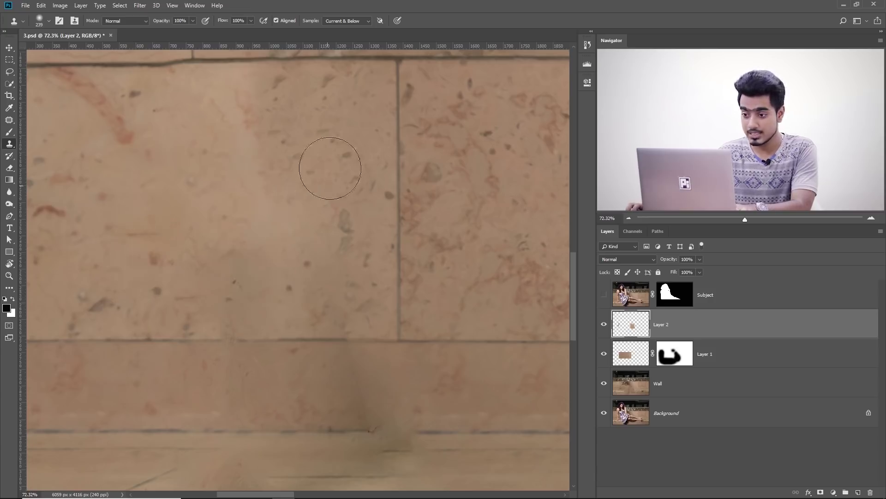
pyautogui.moveTo(315, 131); pyautogui.dragTo(315, 129)
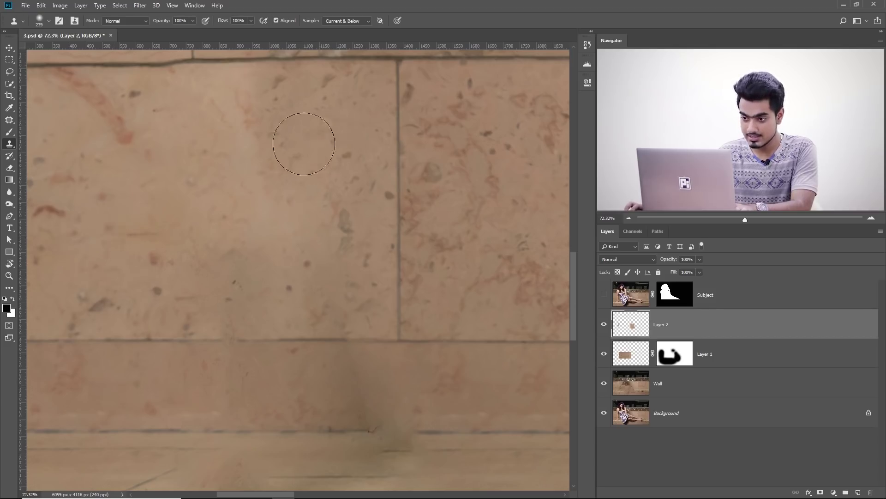
pyautogui.moveTo(134, 240)
pyautogui.mouseDown()
pyautogui.moveTo(149, 241)
pyautogui.moveTo(139, 245)
pyautogui.mouseUp()
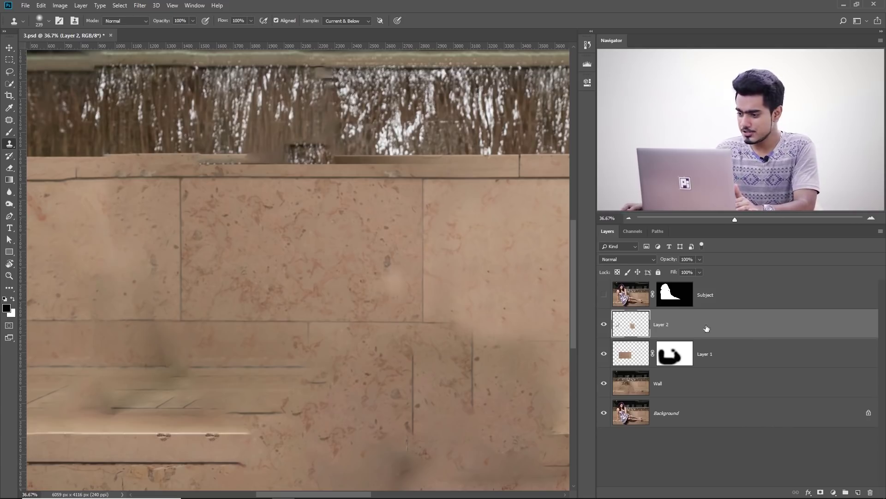
# Add a Curves adjustment layer above Layer 2, raise its midtones to brighten the wall, and invert its mask to black
pyautogui.click(832, 492)
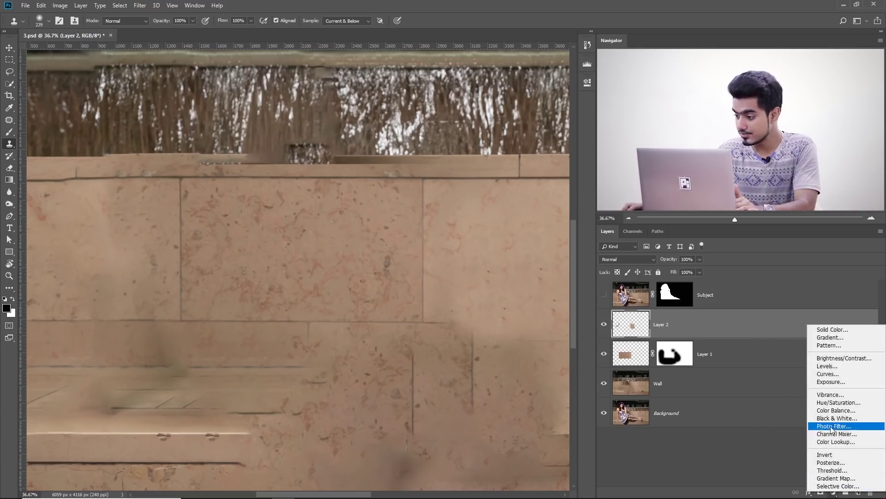
pyautogui.click(833, 378)
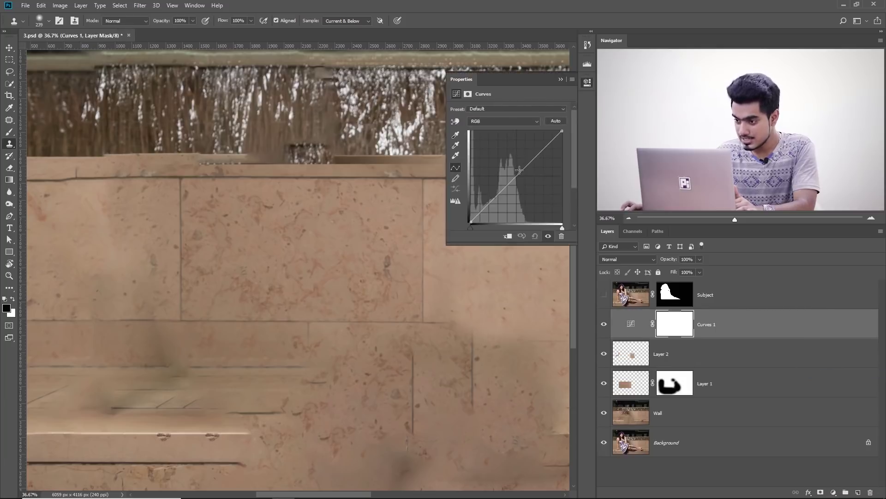
pyautogui.moveTo(517, 173); pyautogui.dragTo(511, 169)
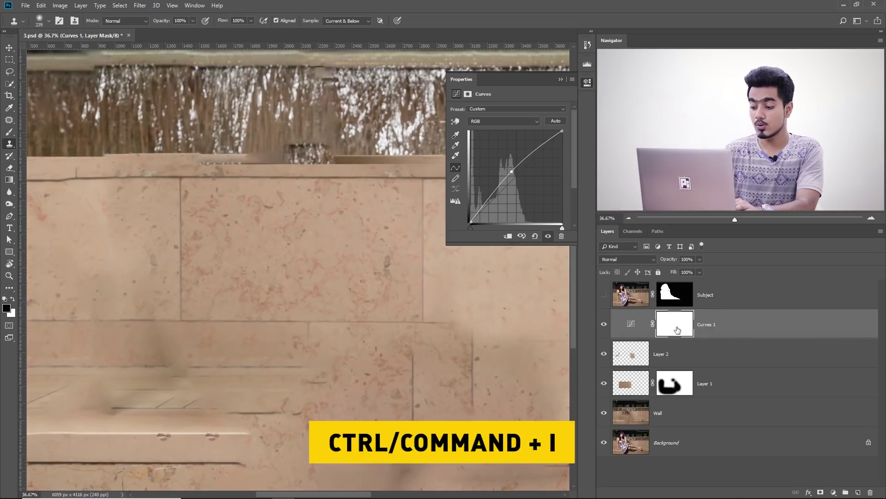
pyautogui.hotkey('ctrl', 'i')
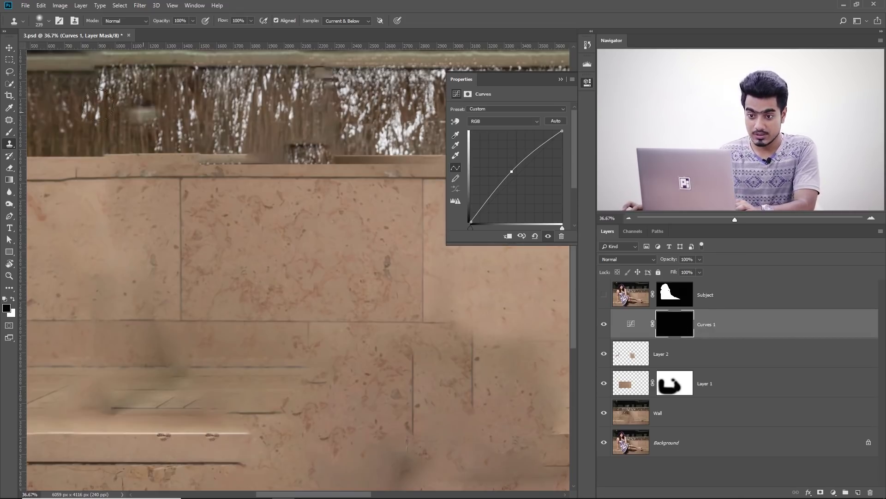
# Paint white on the Curves mask with a soft brush at 3% flow to brighten the pale block's dark lower-left corner
pyautogui.click(9, 132)
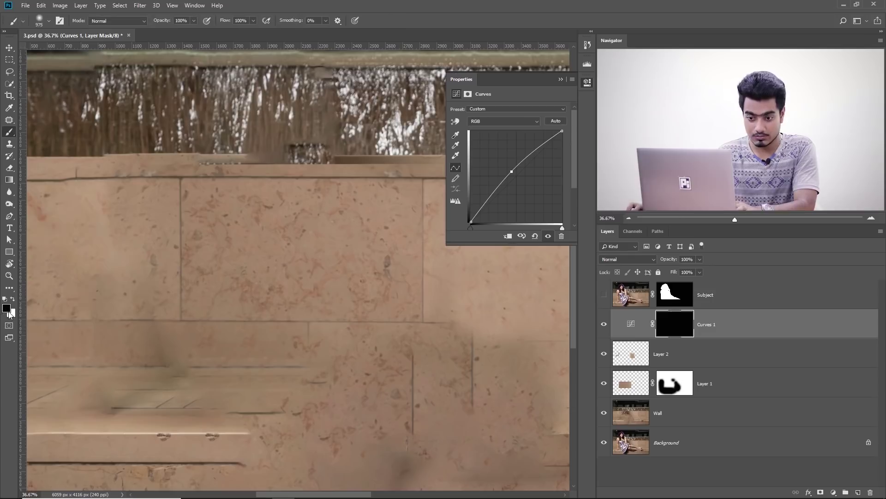
pyautogui.moveTo(220, 280); pyautogui.dragTo(201, 281)
pyautogui.moveTo(414, 293); pyautogui.dragTo(383, 293)
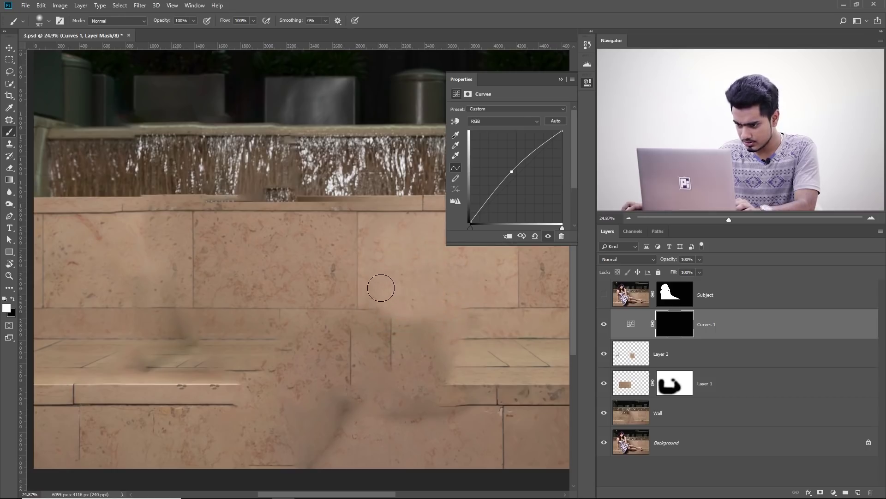
pyautogui.click(379, 292)
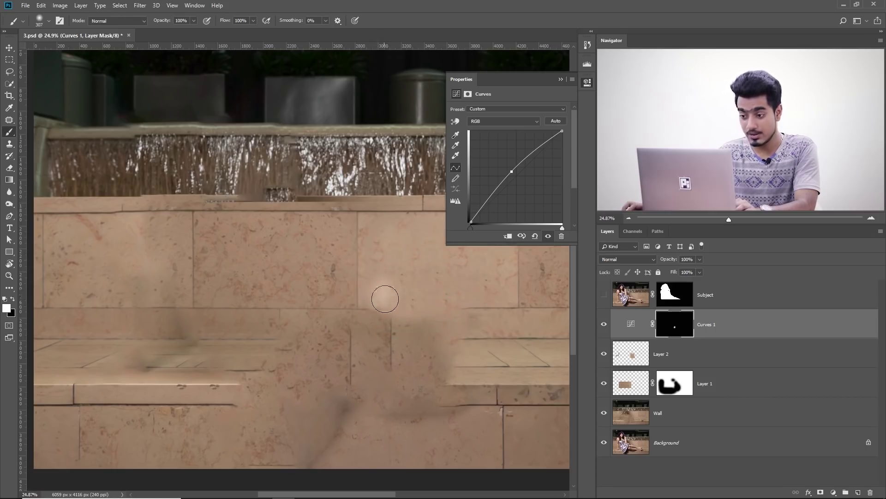
pyautogui.hotkey('ctrl', 'z')
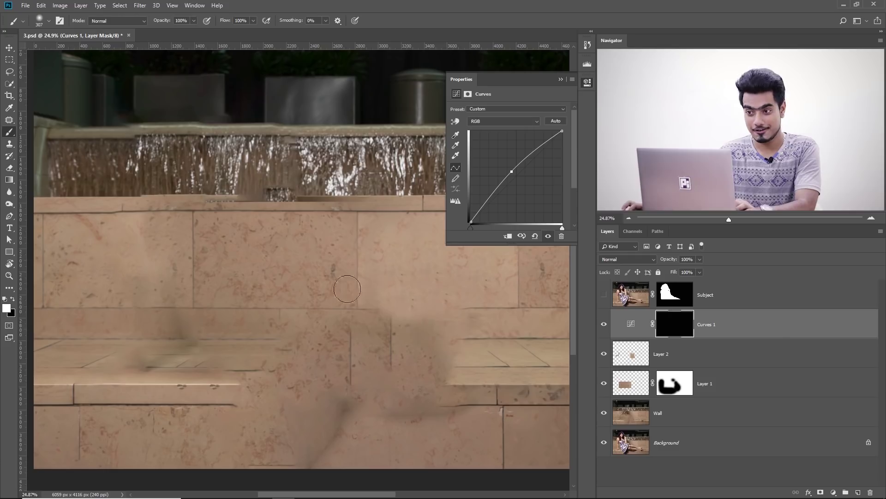
pyautogui.write('3')
pyautogui.press('Return')
pyautogui.moveTo(375, 293); pyautogui.dragTo(371, 291)
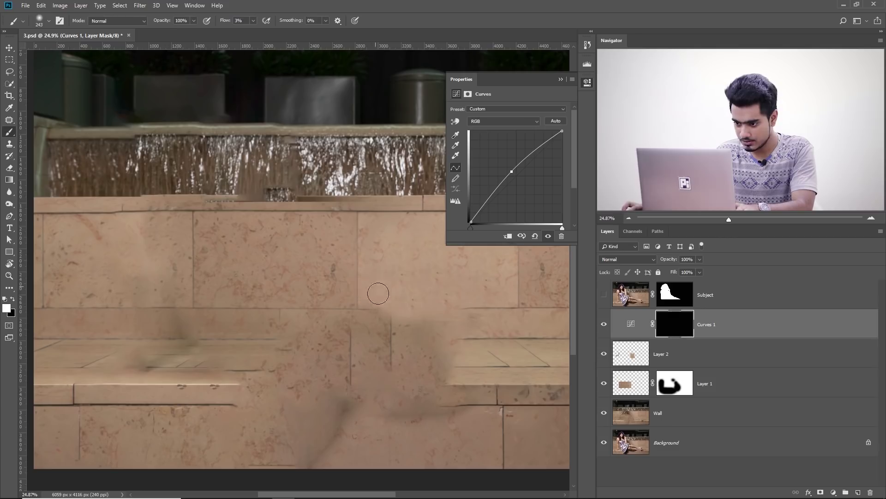
pyautogui.moveTo(365, 302); pyautogui.dragTo(380, 316)
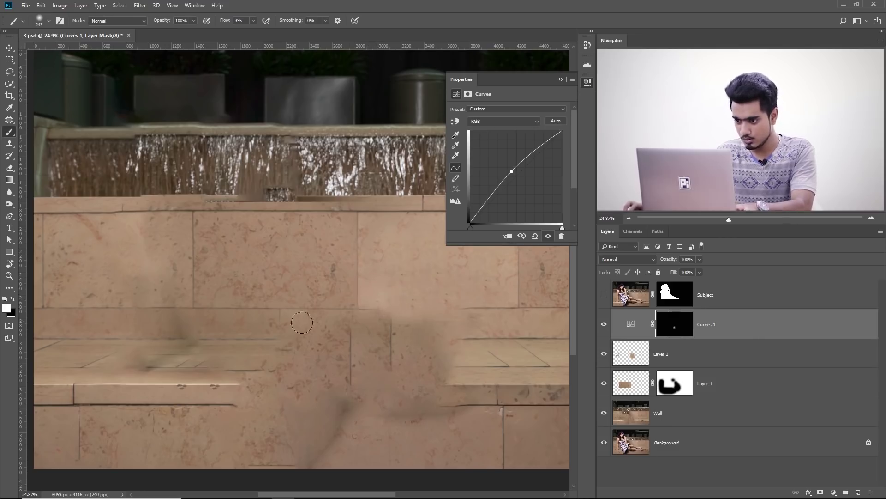
# Paint white on the Curves mask over the shadowed patches of the far-left wall block to even out its brightness
pyautogui.moveTo(152, 312); pyautogui.dragTo(233, 333)
pyautogui.moveTo(190, 286); pyautogui.dragTo(195, 287)
pyautogui.moveTo(251, 316); pyautogui.dragTo(254, 325)
pyautogui.moveTo(240, 334); pyautogui.dragTo(246, 334)
pyautogui.moveTo(208, 306)
pyautogui.mouseDown()
pyautogui.moveTo(234, 267)
pyautogui.moveTo(238, 244)
pyautogui.moveTo(241, 258)
pyautogui.moveTo(225, 264)
pyautogui.moveTo(233, 276)
pyautogui.moveTo(230, 243)
pyautogui.moveTo(259, 258)
pyautogui.mouseUp()
pyautogui.moveTo(198, 286)
pyautogui.mouseDown()
pyautogui.moveTo(209, 267)
pyautogui.moveTo(190, 279)
pyautogui.moveTo(165, 250)
pyautogui.mouseUp()
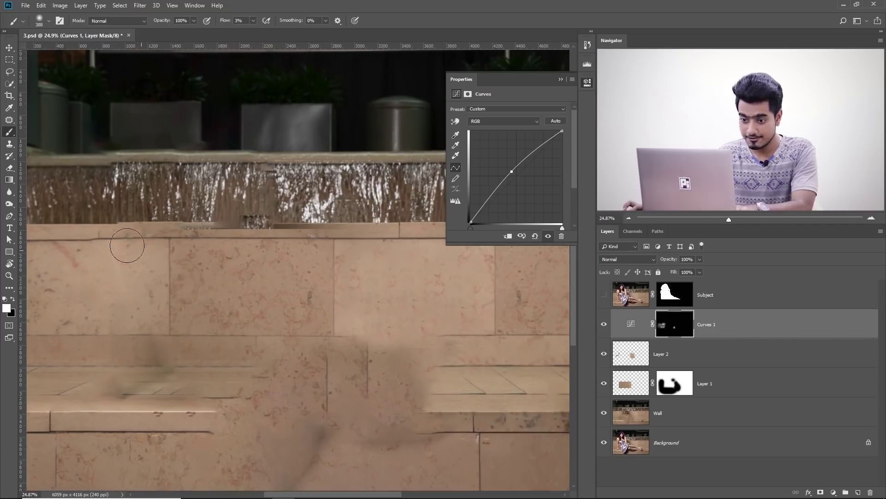
pyautogui.moveTo(129, 263); pyautogui.dragTo(123, 255)
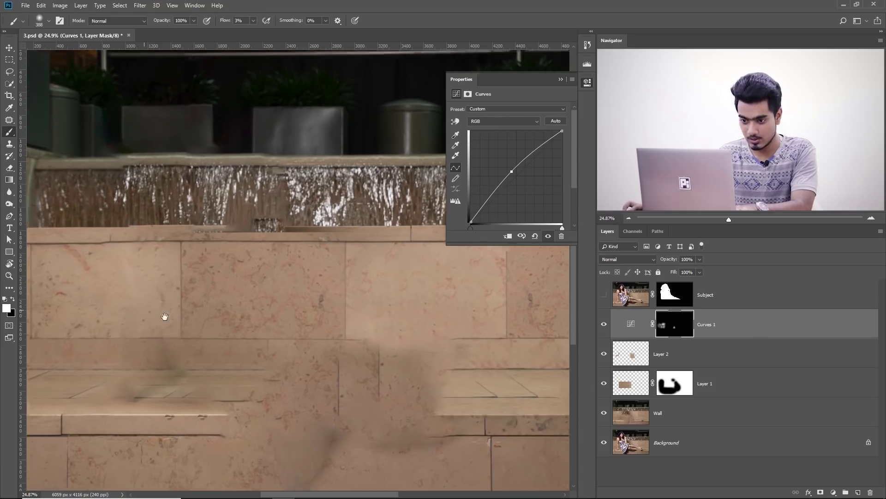
# Brighten the far-left block's remaining dark lower area on the Curves mask and compare the wall with the Curves layer hidden and shown
pyautogui.moveTo(165, 316); pyautogui.dragTo(183, 322)
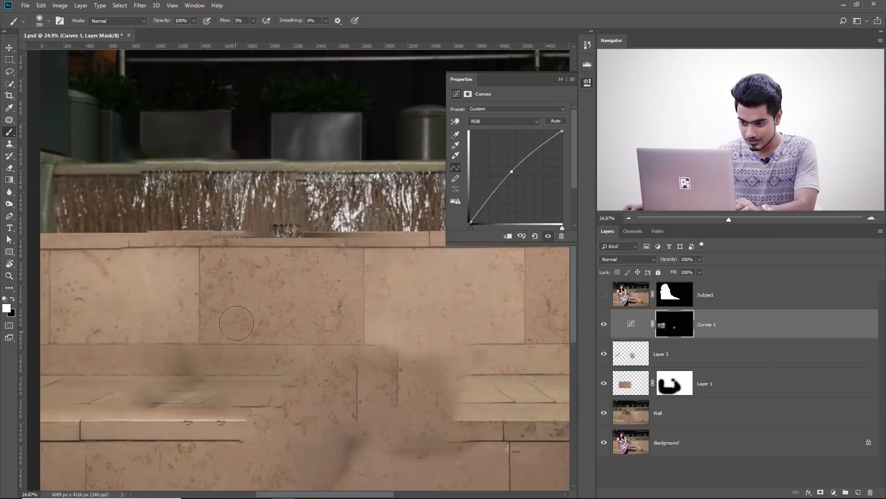
pyautogui.keyDown('alt'); pyautogui.moveTo(144, 344); pyautogui.dragTo(137, 345); pyautogui.keyUp('alt')
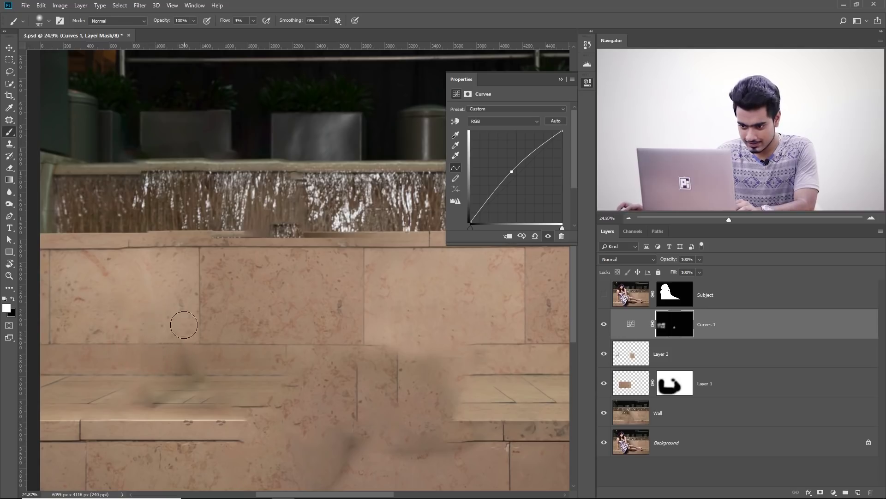
pyautogui.keyDown('alt'); pyautogui.moveTo(129, 337); pyautogui.dragTo(141, 337); pyautogui.keyUp('alt')
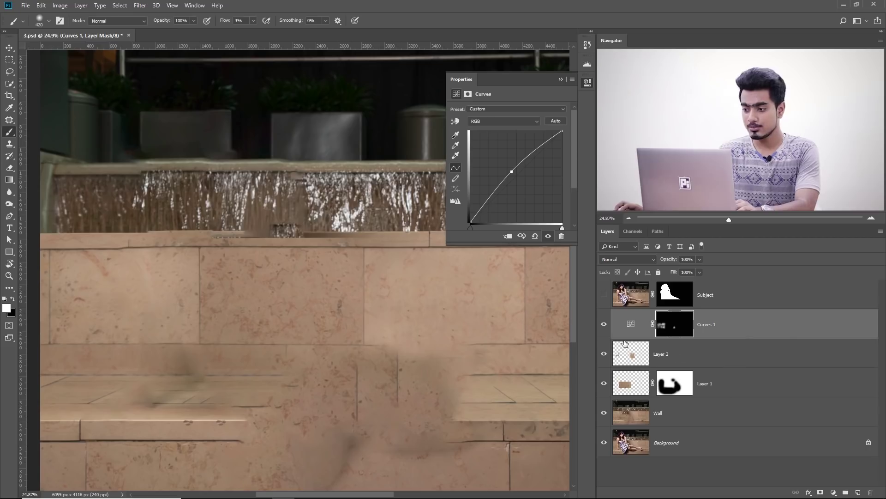
pyautogui.click(604, 325)
pyautogui.click(604, 325)
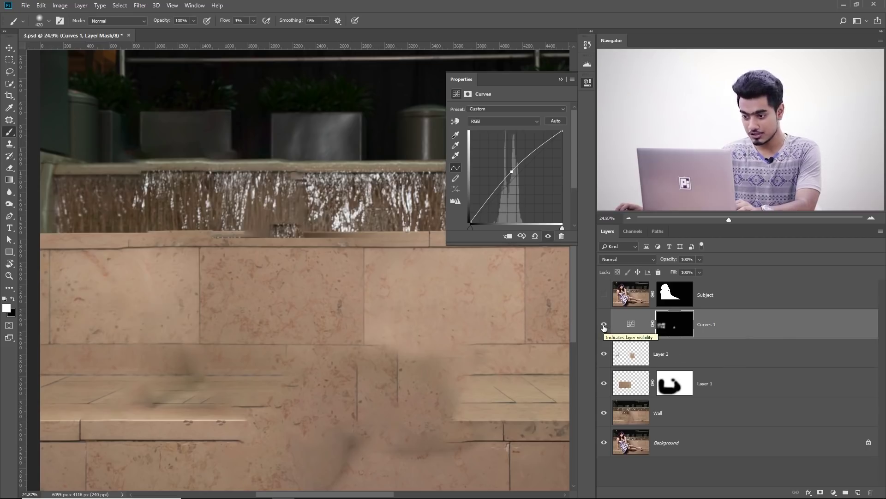
pyautogui.moveTo(201, 250); pyautogui.dragTo(207, 250)
pyautogui.rightClick(200, 252)
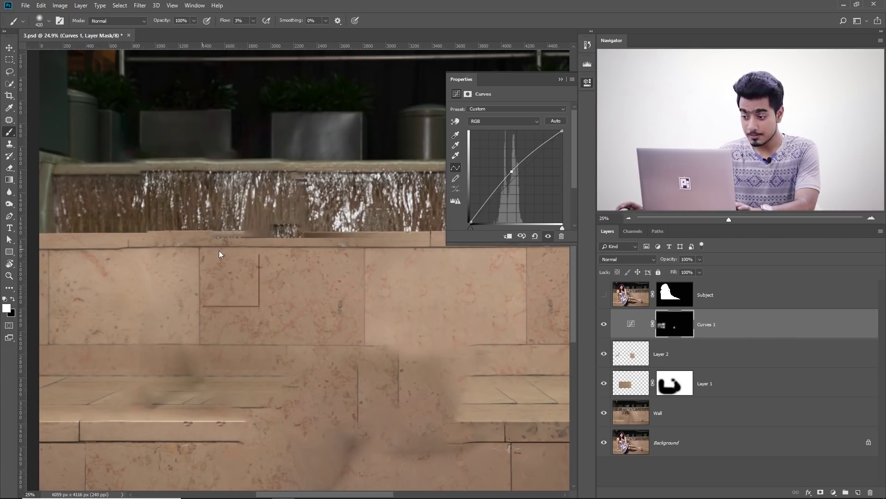
pyautogui.press('Escape')
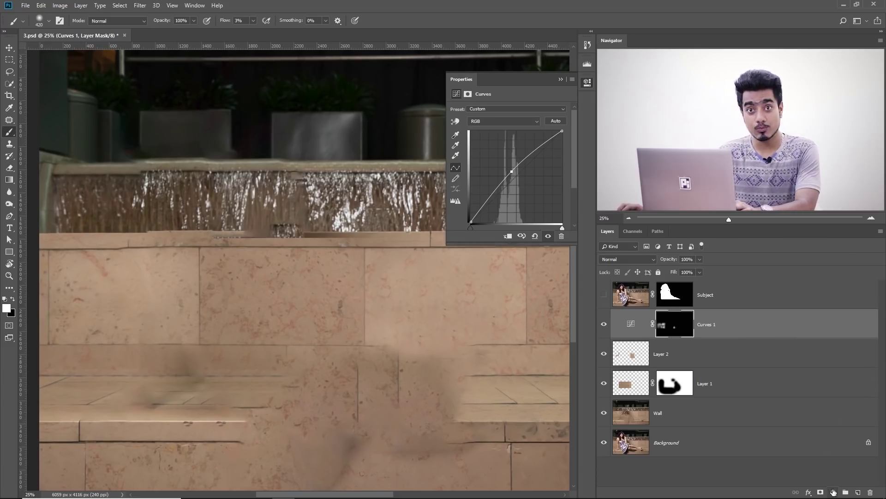
# Add a Black & White adjustment layer above Curves 1, dismiss the app-update notification, and mute the system sound
pyautogui.click(834, 492)
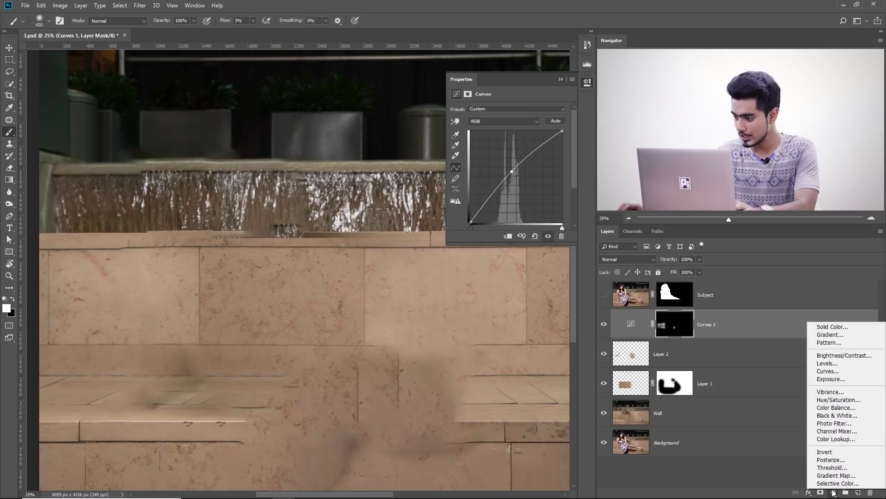
pyautogui.click(829, 415)
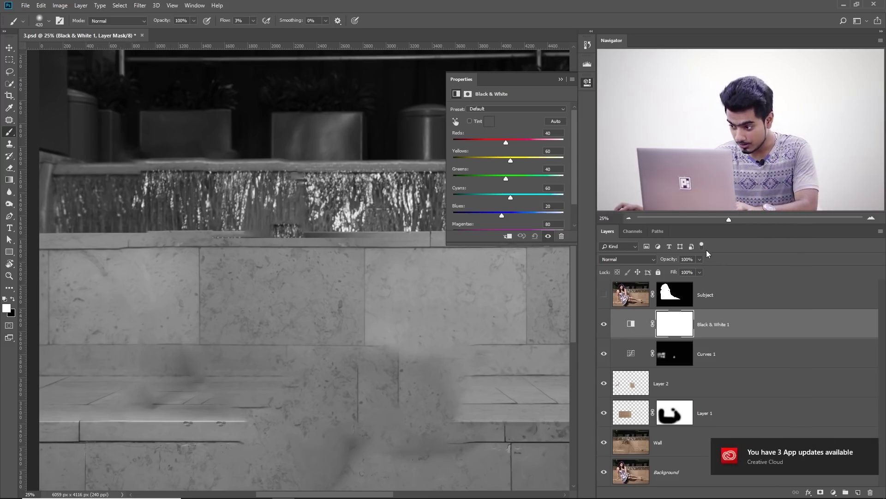
pyautogui.click(868, 446)
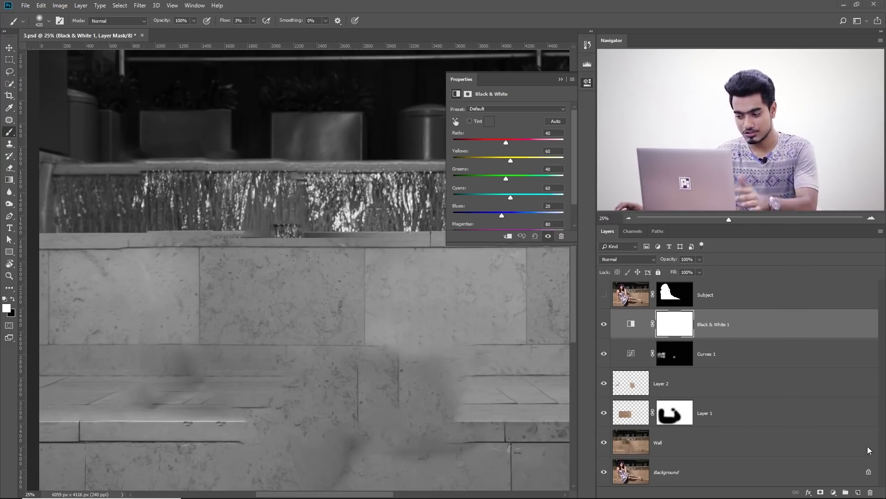
pyautogui.press('XF86AudioMute')
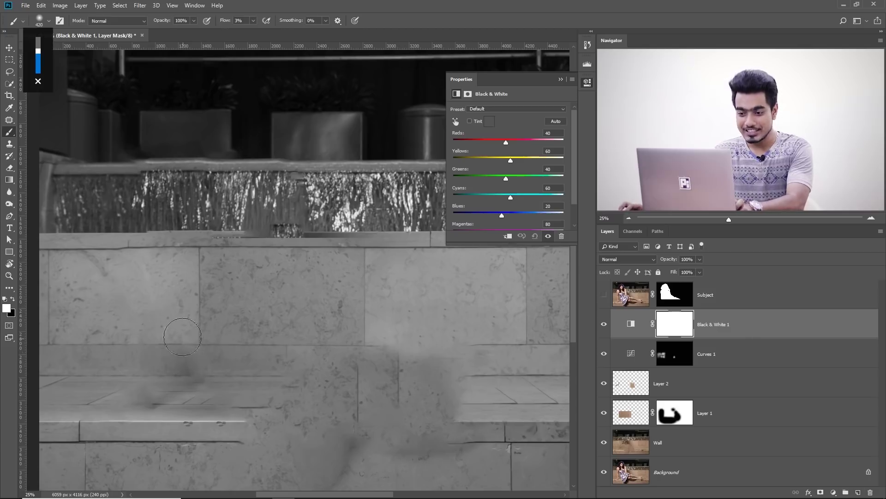
# Paint white on the Curves 1 mask over the second wall block's dark upper-left corner and the adjoining block's upper edge
pyautogui.moveTo(175, 294); pyautogui.dragTo(212, 293)
pyautogui.moveTo(254, 218)
pyautogui.mouseDown()
pyautogui.moveTo(219, 221)
pyautogui.moveTo(281, 217)
pyautogui.moveTo(306, 242)
pyautogui.moveTo(243, 237)
pyautogui.mouseUp()
pyautogui.click(214, 251)
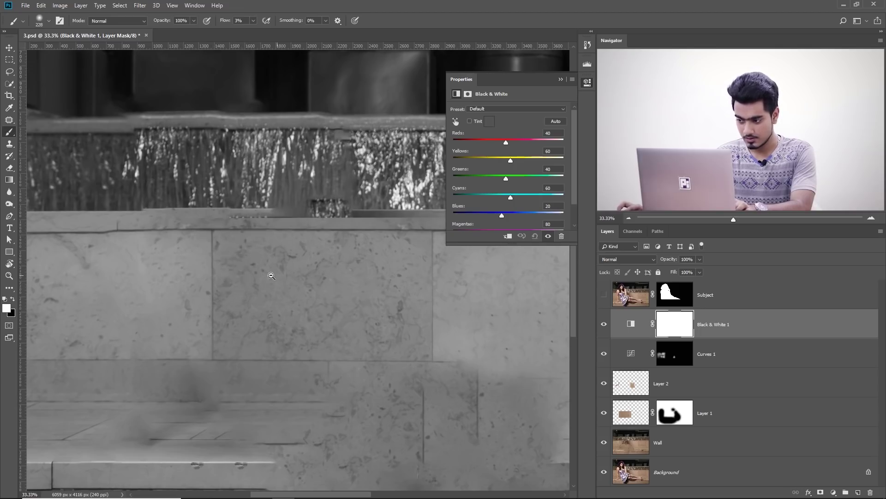
pyautogui.scroll(2, 272, 276)
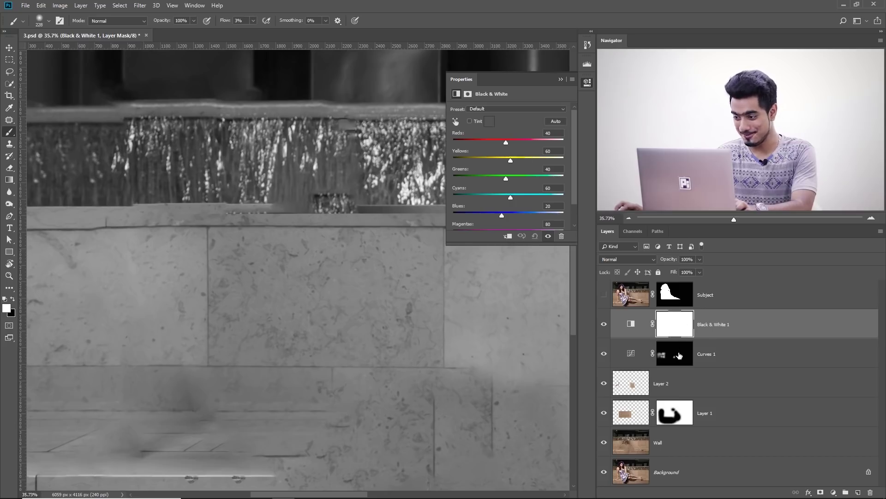
pyautogui.click(679, 355)
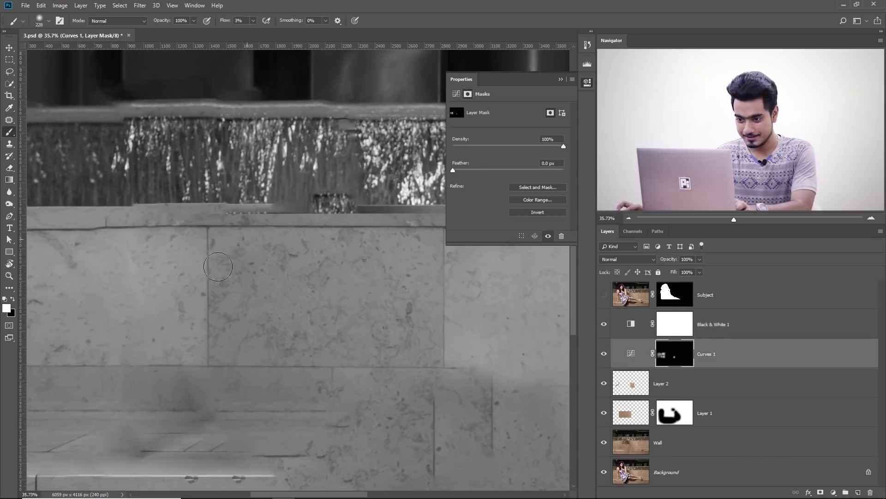
pyautogui.moveTo(218, 238)
pyautogui.mouseDown()
pyautogui.moveTo(271, 241)
pyautogui.moveTo(240, 269)
pyautogui.moveTo(259, 261)
pyautogui.mouseUp()
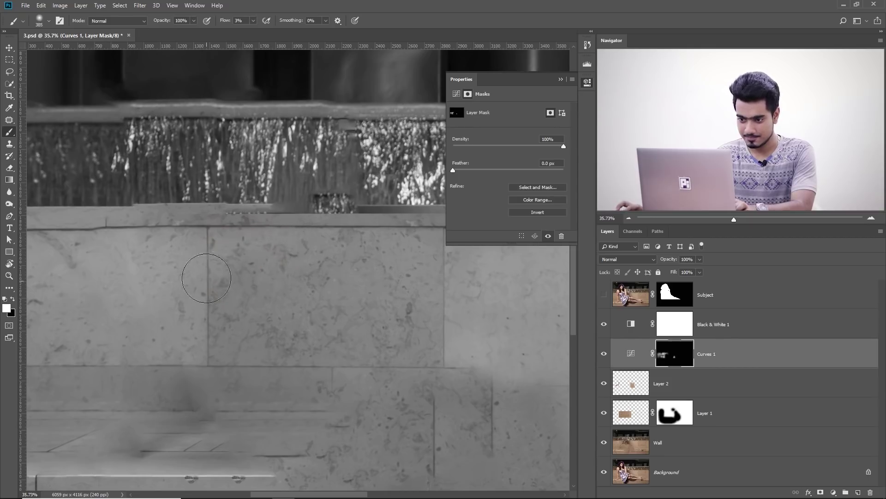
pyautogui.moveTo(192, 233)
pyautogui.mouseDown()
pyautogui.moveTo(160, 235)
pyautogui.moveTo(216, 228)
pyautogui.moveTo(115, 231)
pyautogui.mouseUp()
# Delete the Black & White 1 layer and merge Curves 1, Layer 2, Layer 1 and Wall into a single layer
pyautogui.hotkey('ctrl', '0')
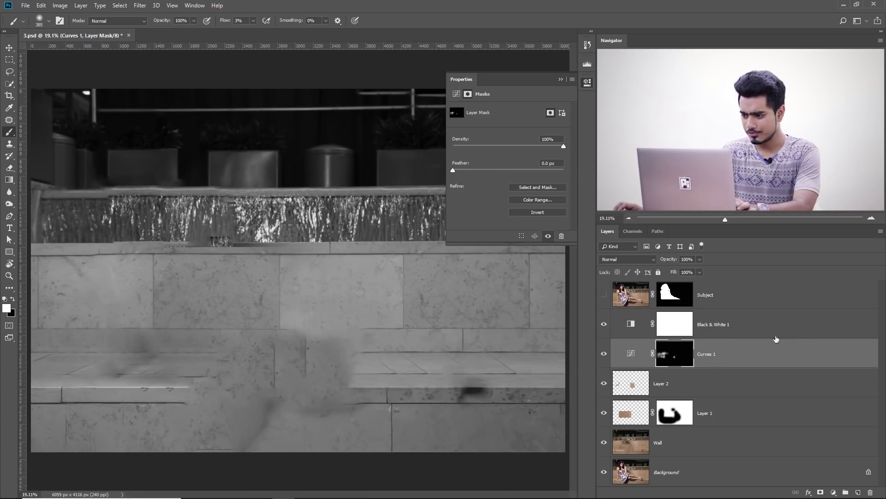
pyautogui.moveTo(723, 320); pyautogui.dragTo(873, 491)
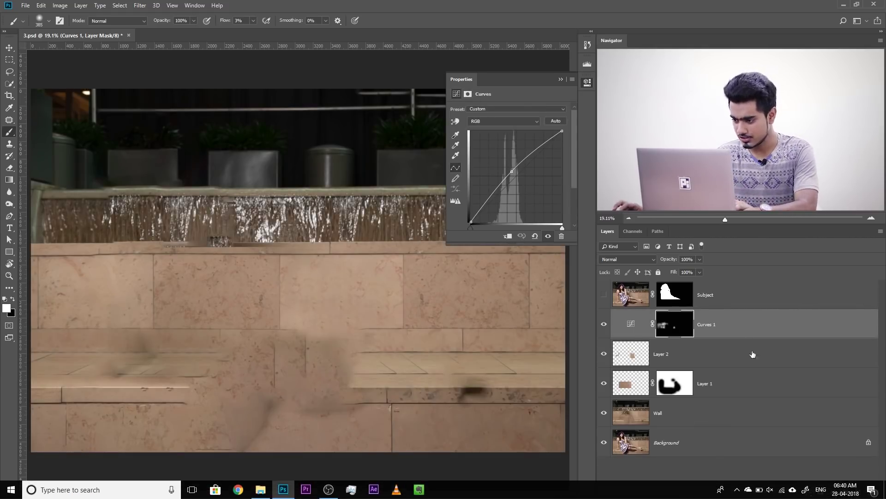
pyautogui.keyDown('shift'); pyautogui.click(752, 379); pyautogui.keyUp('shift')
pyautogui.keyDown('shift'); pyautogui.click(750, 407); pyautogui.keyUp('shift')
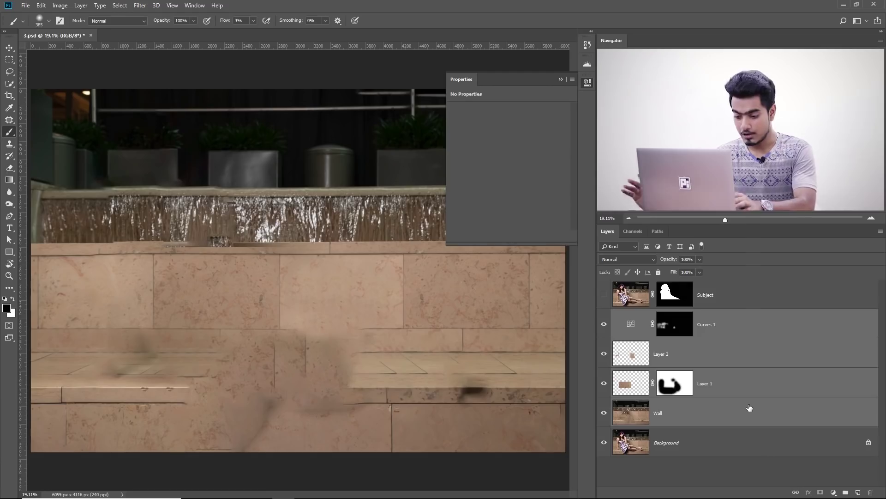
pyautogui.click(744, 328)
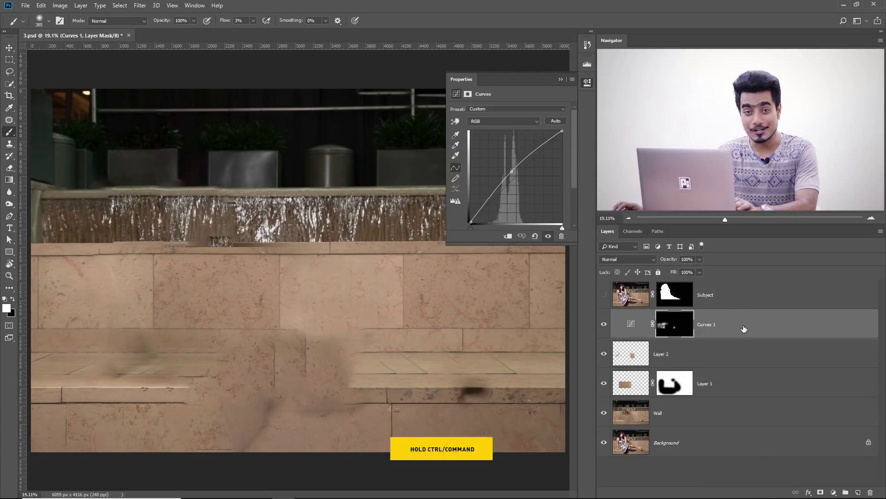
pyautogui.keyDown('ctrl'); pyautogui.click(745, 351); pyautogui.keyUp('ctrl')
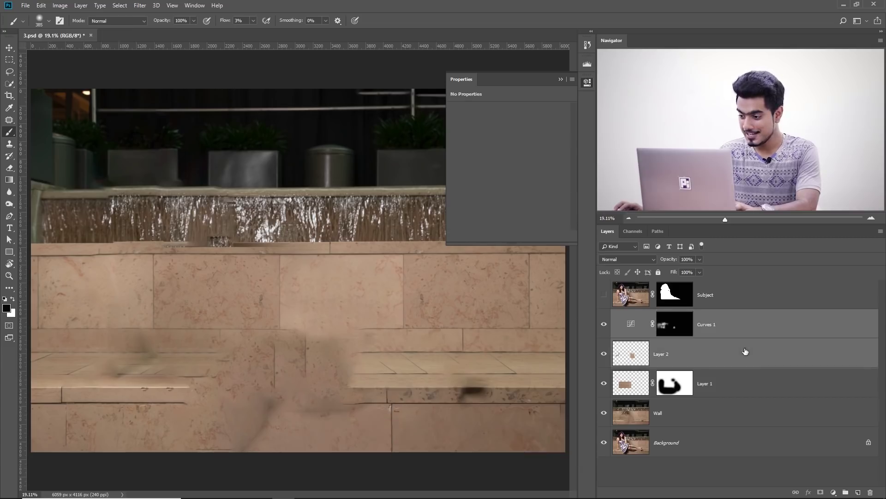
pyautogui.keyDown('ctrl'); pyautogui.click(748, 382); pyautogui.keyUp('ctrl')
pyautogui.keyDown('ctrl'); pyautogui.click(745, 412); pyautogui.keyUp('ctrl')
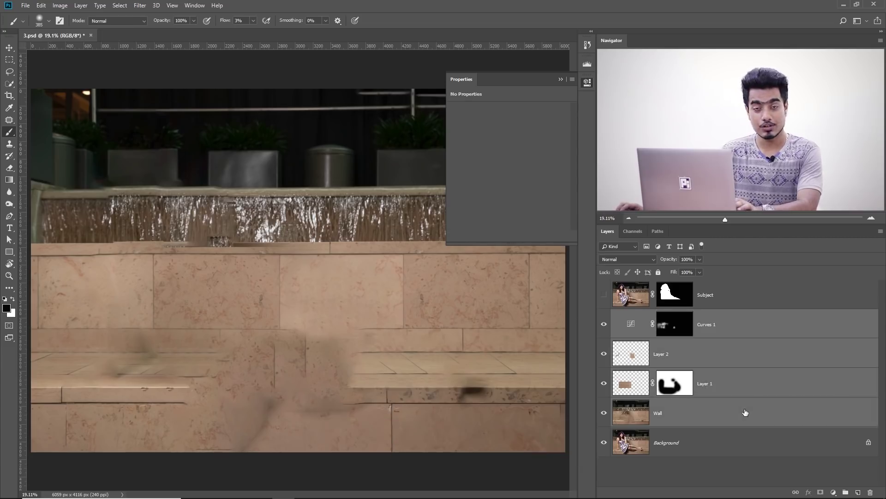
pyautogui.click(745, 412)
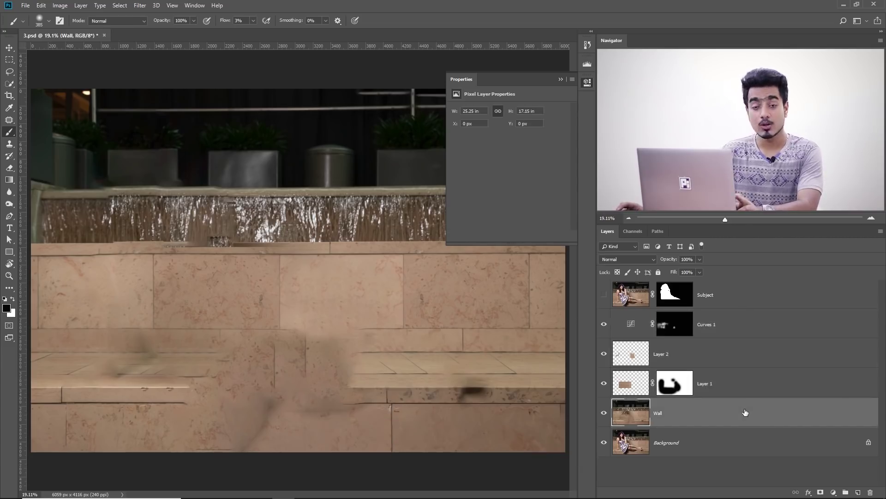
pyautogui.keyDown('shift'); pyautogui.click(742, 327); pyautogui.keyUp('shift')
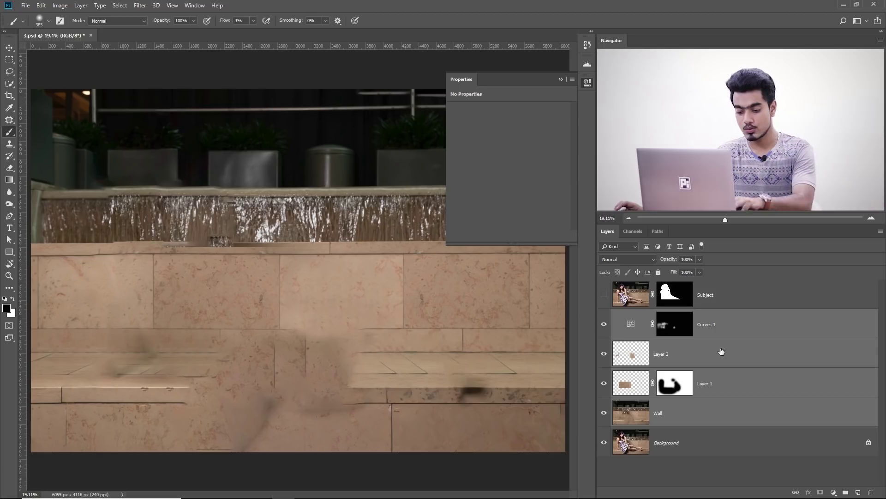
pyautogui.hotkey('ctrl', 'e')
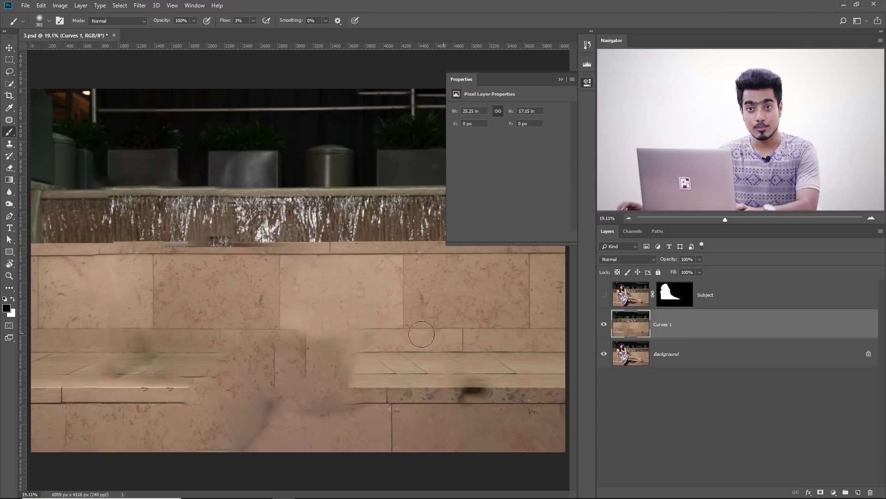
# With the Patch tool set to Source, patch the dark speck in the pale third block's lower-left area with clean stone
pyautogui.hotkey('ctrl', 'space')
pyautogui.moveTo(170, 285)
pyautogui.mouseDown()
pyautogui.moveTo(258, 287)
pyautogui.moveTo(69, 239)
pyautogui.moveTo(35, 257)
pyautogui.mouseUp()
pyautogui.press('space')
pyautogui.moveTo(383, 288); pyautogui.dragTo(118, 251)
pyautogui.moveTo(322, 289); pyautogui.dragTo(296, 288)
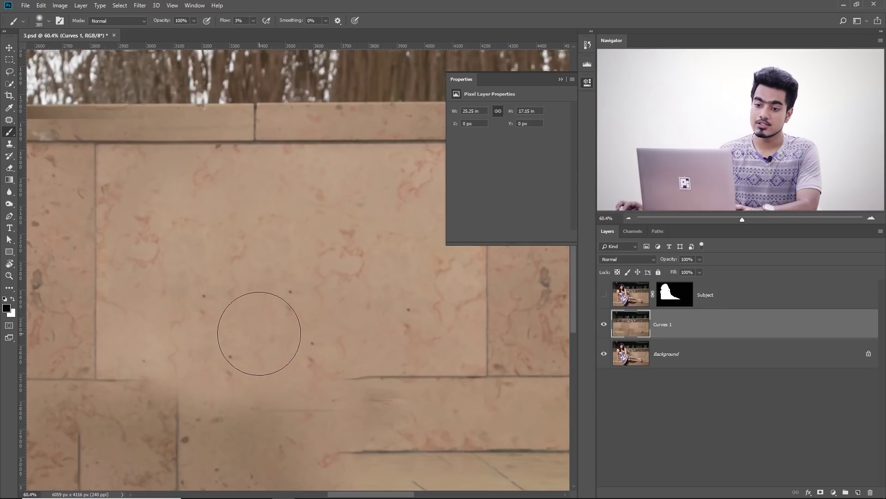
pyautogui.click(9, 120)
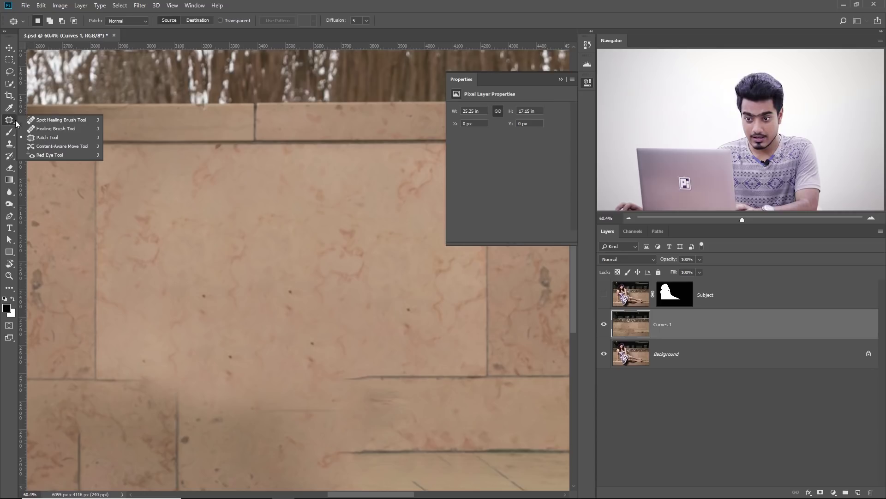
pyautogui.click(34, 138)
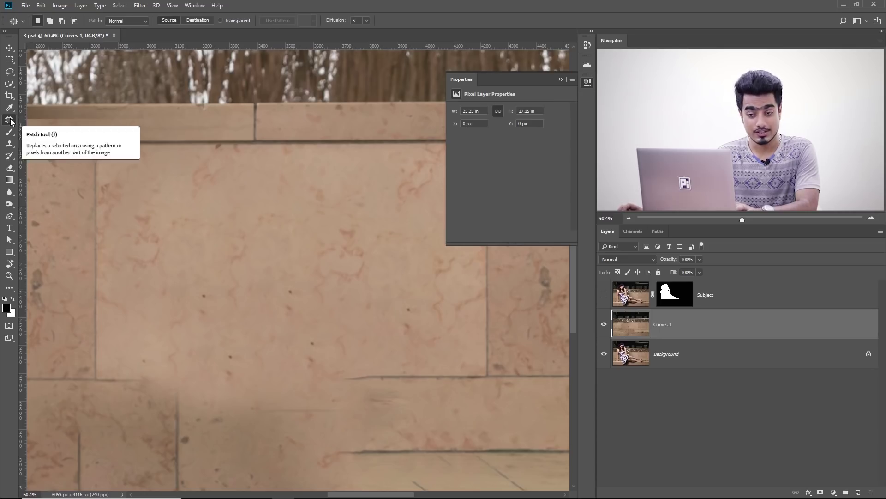
pyautogui.rightClick(11, 121)
pyautogui.click(35, 129)
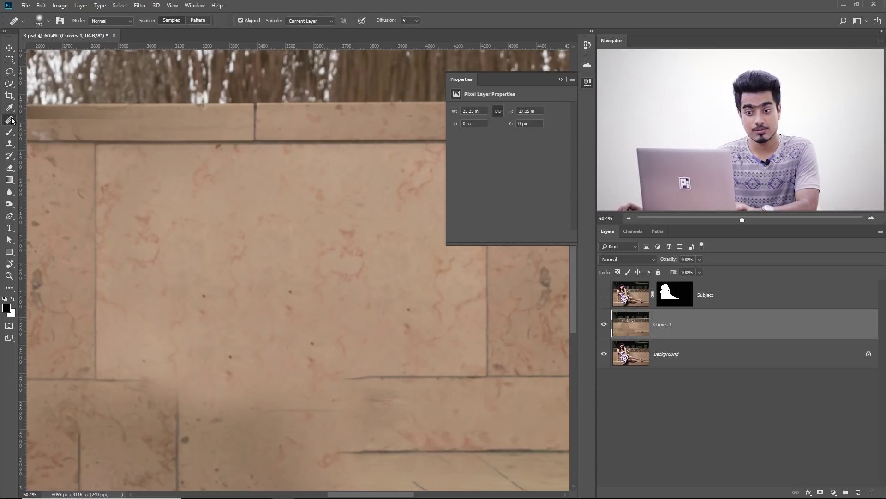
pyautogui.rightClick(10, 120)
pyautogui.click(35, 137)
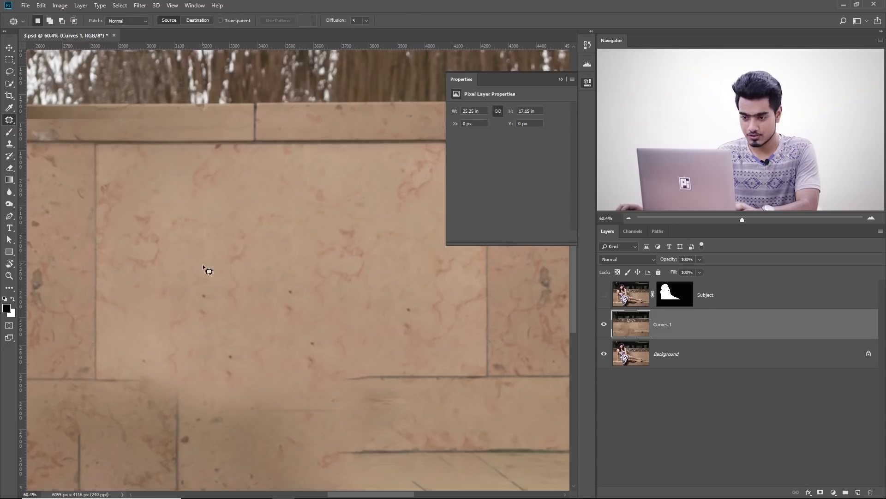
pyautogui.moveTo(225, 277); pyautogui.dragTo(216, 276)
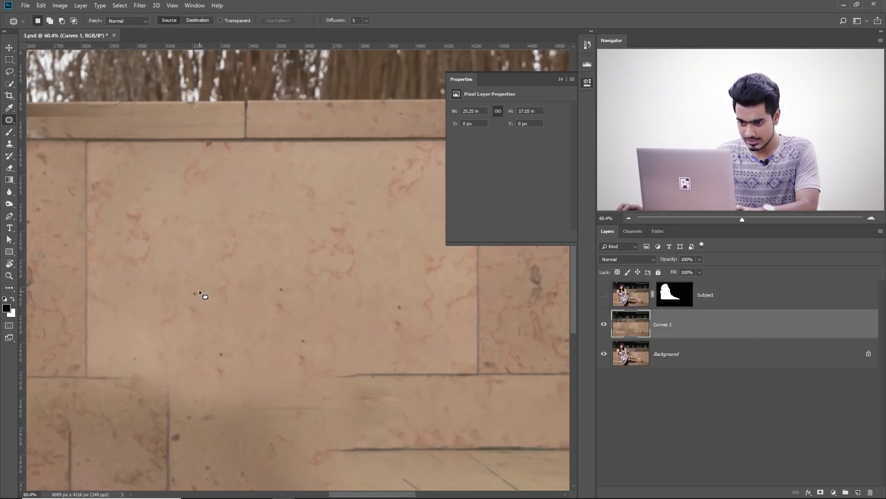
pyautogui.moveTo(207, 314)
pyautogui.mouseDown()
pyautogui.moveTo(206, 300)
pyautogui.moveTo(283, 249)
pyautogui.mouseUp()
pyautogui.hotkey('ctrl', 'd')
# Patch an oval area at the pale third block's lower-left with clean stone from its right half, then deselect
pyautogui.scroll(2, 258, 264)
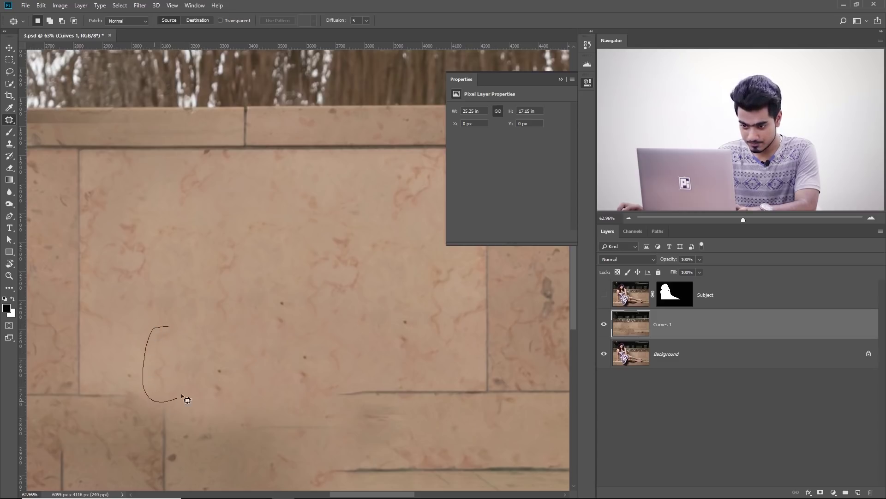
pyautogui.moveTo(177, 336); pyautogui.dragTo(174, 352)
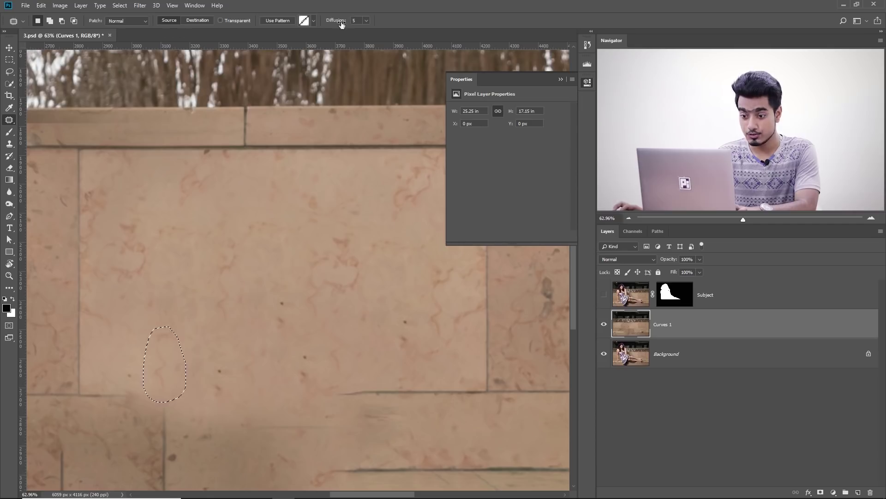
pyautogui.moveTo(164, 366); pyautogui.dragTo(397, 277)
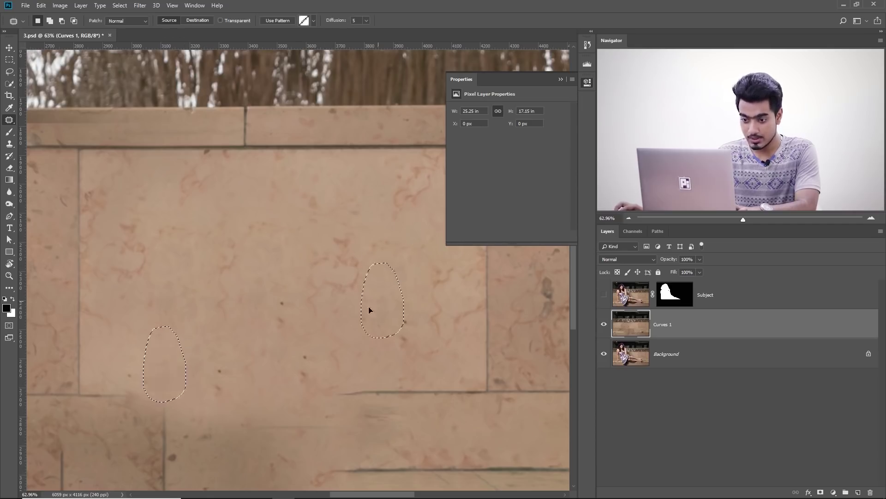
pyautogui.moveTo(175, 374); pyautogui.dragTo(381, 259)
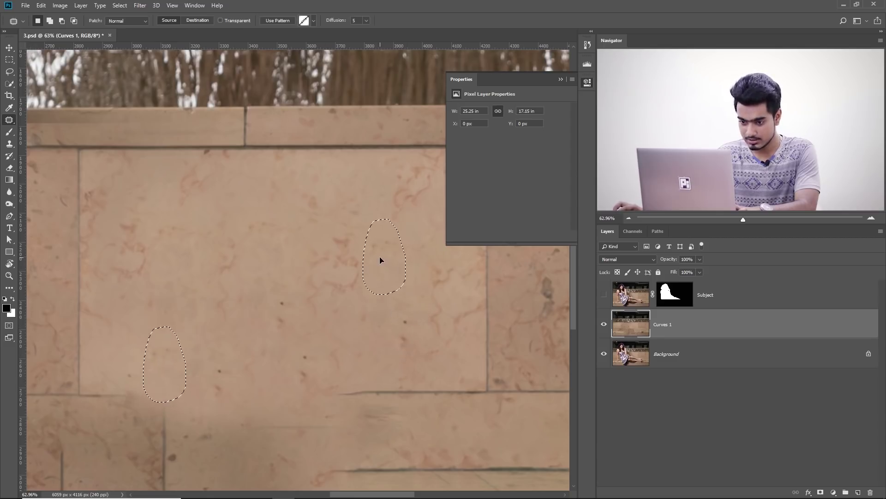
pyautogui.hotkey('ctrl', 'd')
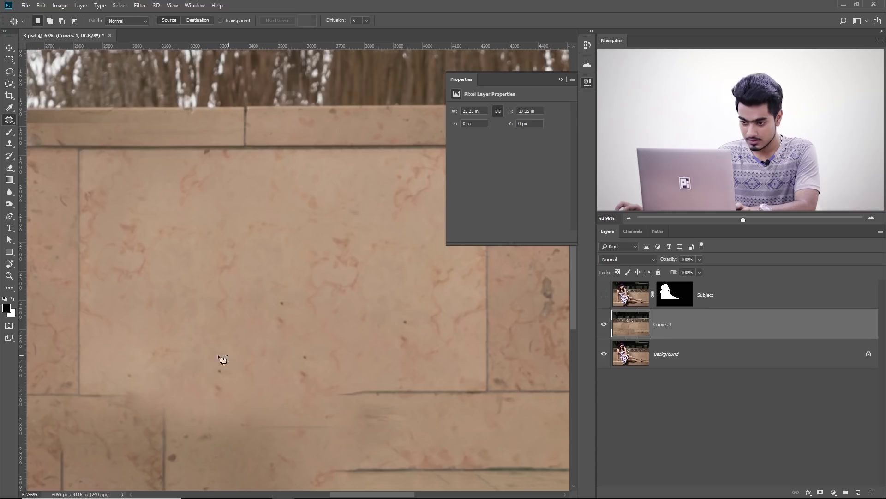
# Patch the dark speck near the pale third block's lower edge and a veined area in its upper half
pyautogui.moveTo(230, 401)
pyautogui.mouseDown()
pyautogui.moveTo(231, 356)
pyautogui.moveTo(121, 228)
pyautogui.mouseUp()
pyautogui.hotkey('ctrl', 'd')
pyautogui.scroll(1, 330, 279)
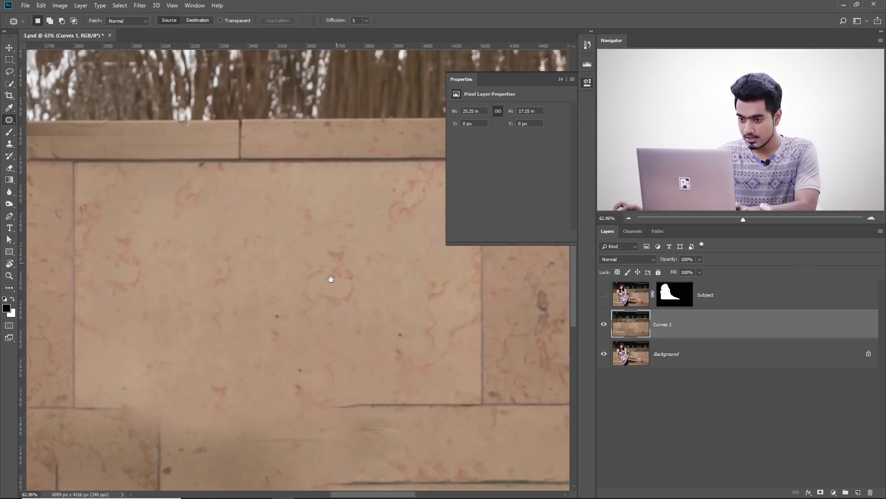
pyautogui.moveTo(201, 245)
pyautogui.mouseDown()
pyautogui.moveTo(212, 188)
pyautogui.moveTo(207, 217)
pyautogui.moveTo(271, 243)
pyautogui.moveTo(300, 225)
pyautogui.mouseUp()
pyautogui.hotkey('ctrl', 'd')
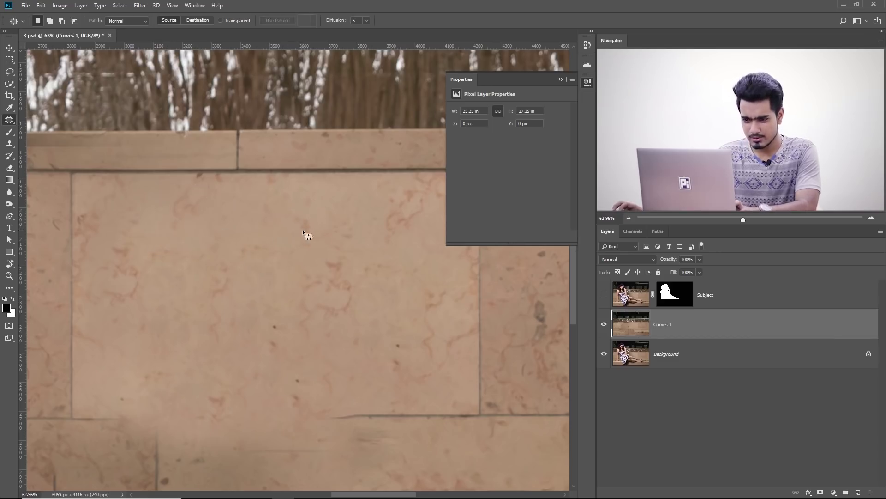
# Patch the dark speck in the pale third block's right half and another area in its upper-left part
pyautogui.scroll(-2, 318, 284)
pyautogui.hscroll(2, 318, 284)
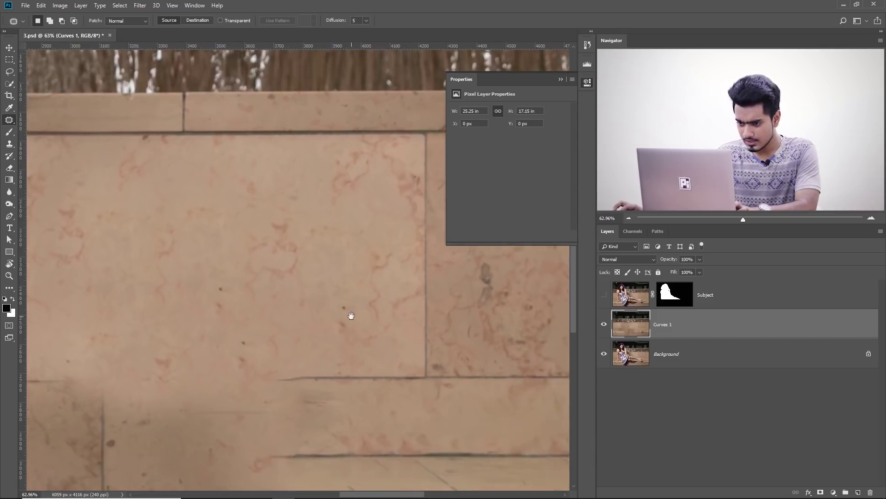
pyautogui.moveTo(348, 347)
pyautogui.mouseDown()
pyautogui.moveTo(356, 313)
pyautogui.moveTo(340, 284)
pyautogui.mouseUp()
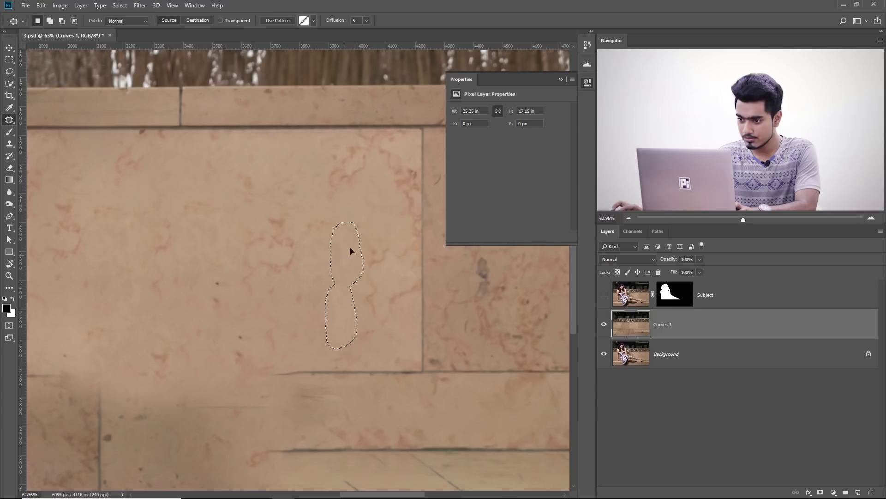
pyautogui.moveTo(196, 214)
pyautogui.mouseDown()
pyautogui.moveTo(158, 236)
pyautogui.moveTo(80, 246)
pyautogui.moveTo(66, 197)
pyautogui.mouseUp()
pyautogui.hotkey('ctrl', 'd')
# Patch the stained area near the far-left block's upper-right corner with clean stone from the middle of that block
pyautogui.moveTo(228, 271); pyautogui.dragTo(641, 289)
pyautogui.moveTo(265, 272); pyautogui.dragTo(204, 283)
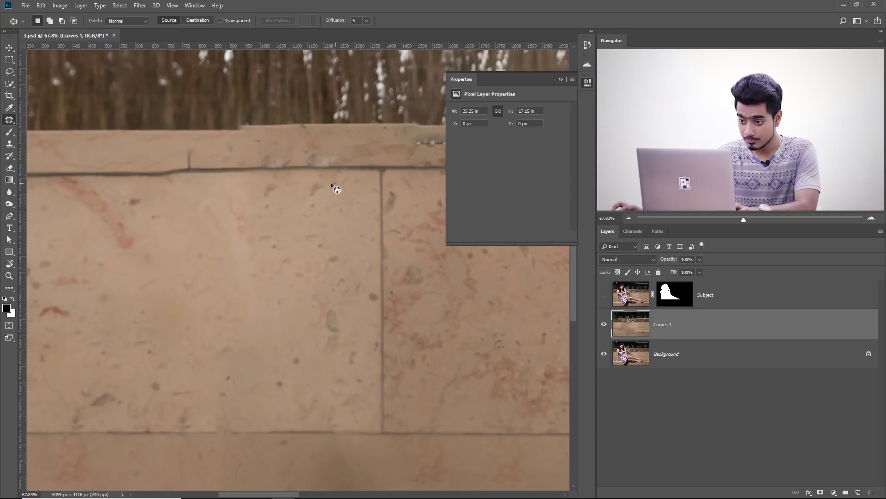
pyautogui.moveTo(346, 214); pyautogui.dragTo(189, 260)
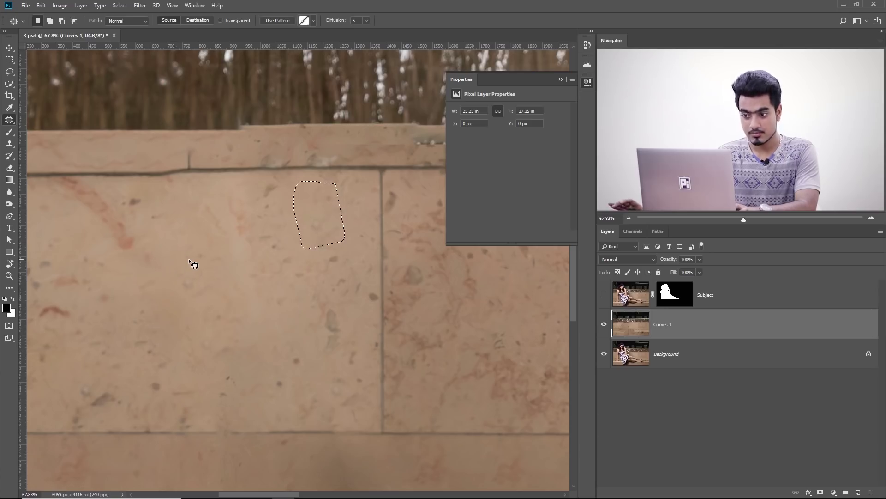
pyautogui.hotkey('ctrl', 'd')
pyautogui.moveTo(283, 272); pyautogui.dragTo(257, 269)
pyautogui.hotkey('ctrl', '0')
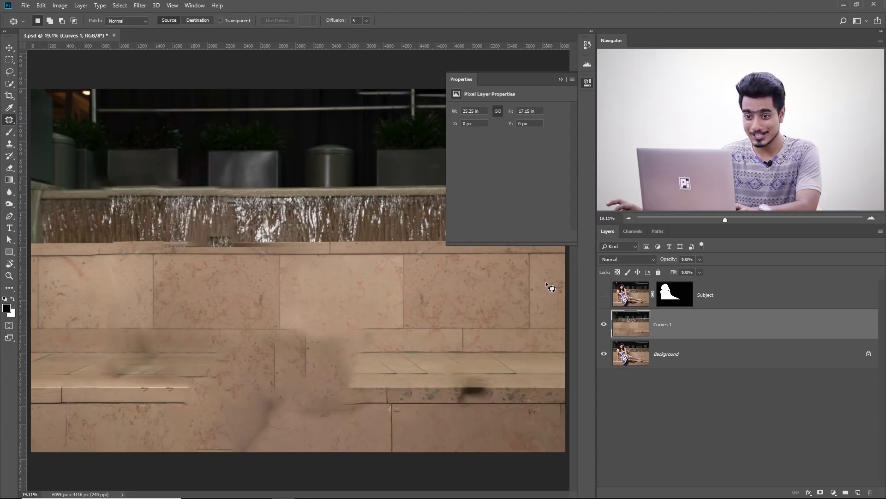
# Select a full-width rectangular band across the upper wall blocks, copy it to a new layer, and duplicate that layer
pyautogui.click(8, 61)
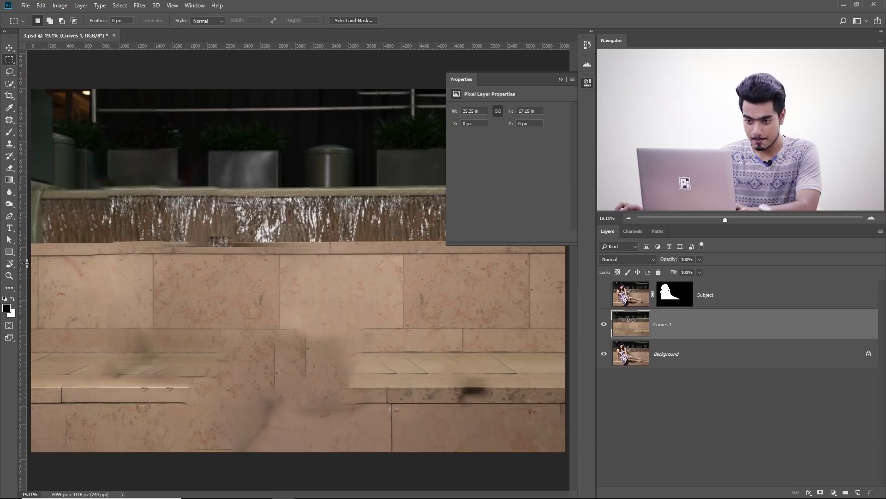
pyautogui.moveTo(27, 261); pyautogui.dragTo(595, 322)
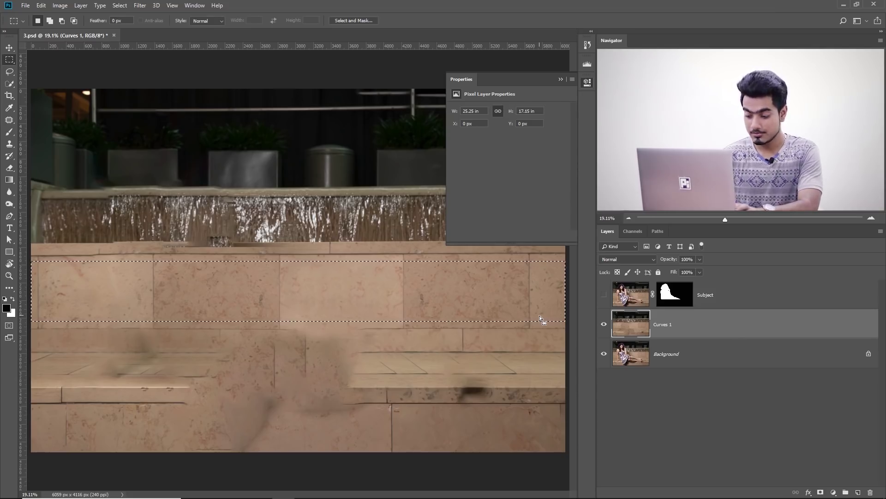
pyautogui.hotkey('ctrl', 'j')
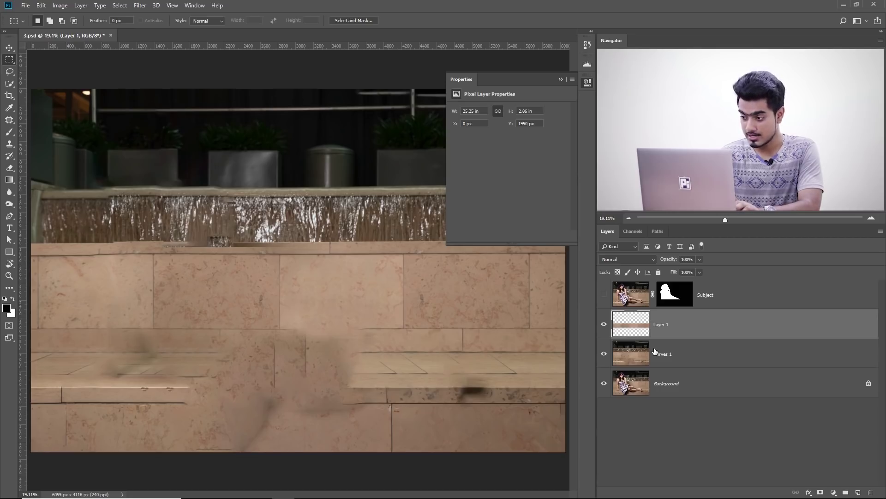
pyautogui.hotkey('ctrl', 'j')
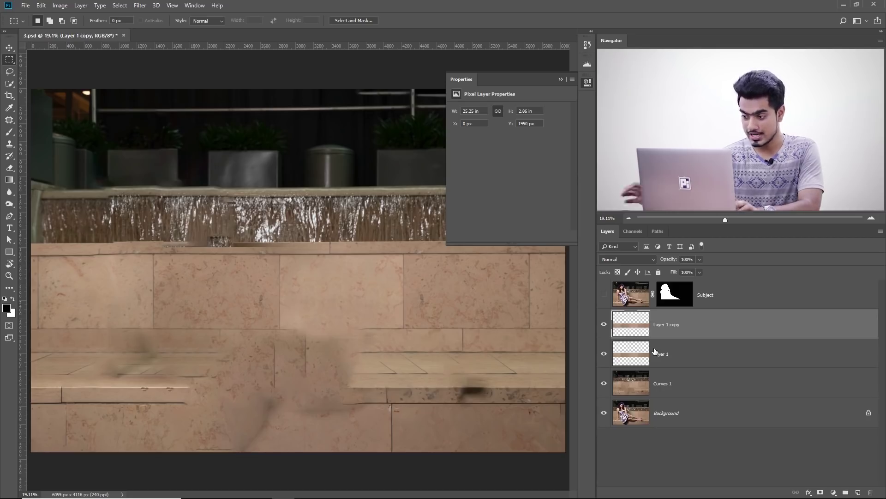
# Move the Layer 1 copy strip up to sit directly above the original strip, and hide the Curves 1 and Background layers
pyautogui.click(13, 48)
pyautogui.moveTo(241, 290); pyautogui.dragTo(241, 229)
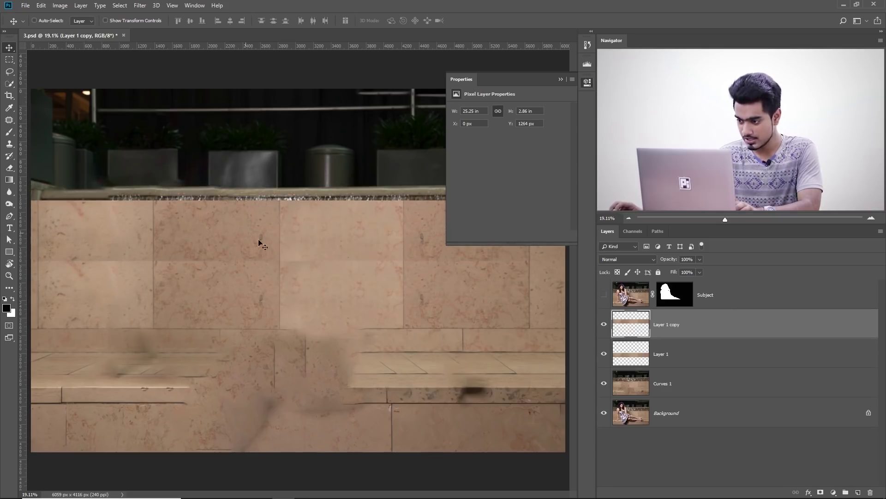
pyautogui.click(604, 384)
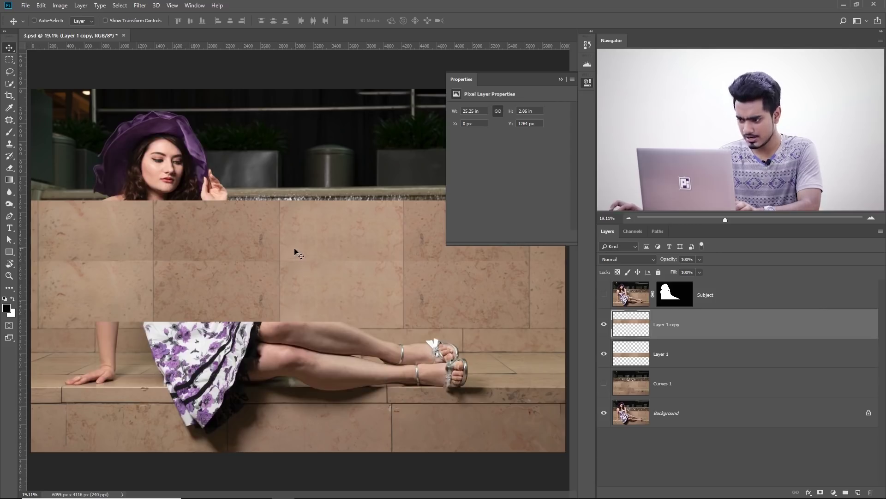
pyautogui.click(604, 413)
pyautogui.moveTo(251, 221); pyautogui.dragTo(266, 227)
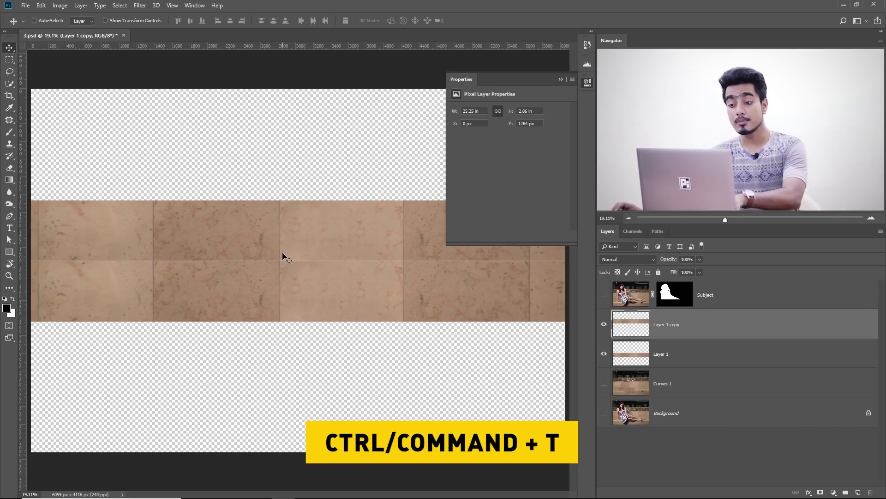
# Flip the Layer 1 copy strip vertically so it mirrors the strip below it
pyautogui.hotkey('ctrl', 't')
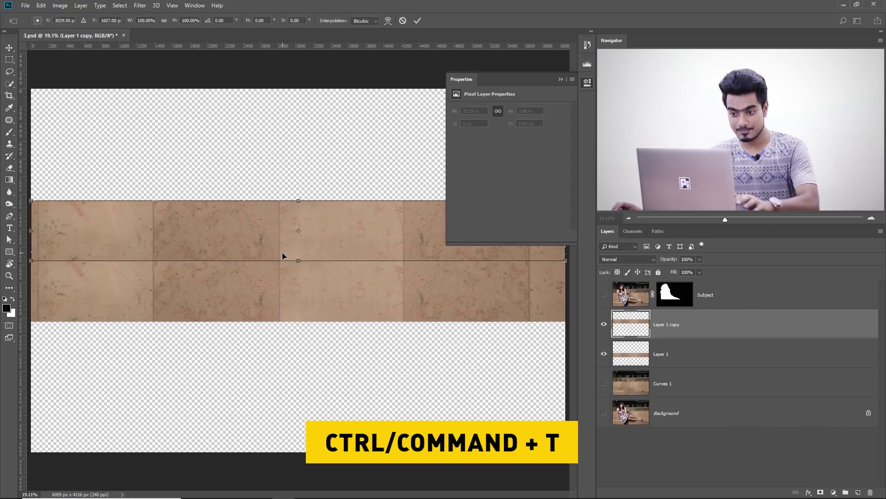
pyautogui.rightClick(245, 226)
pyautogui.click(272, 349)
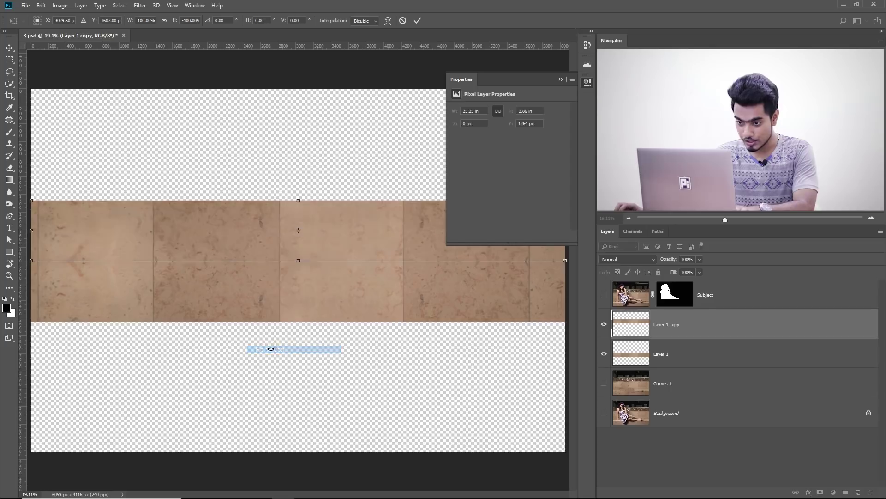
pyautogui.press('Return')
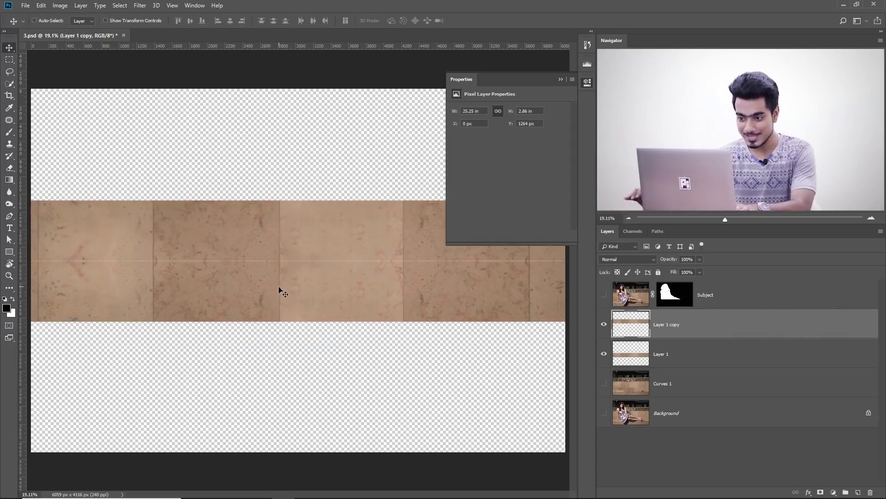
# Nudge the flipped strip down to Y 1270 px to close the thin gap above the original strip
pyautogui.moveTo(275, 253); pyautogui.dragTo(317, 254)
pyautogui.press('Down')
pyautogui.hotkey('ctrl', '0')
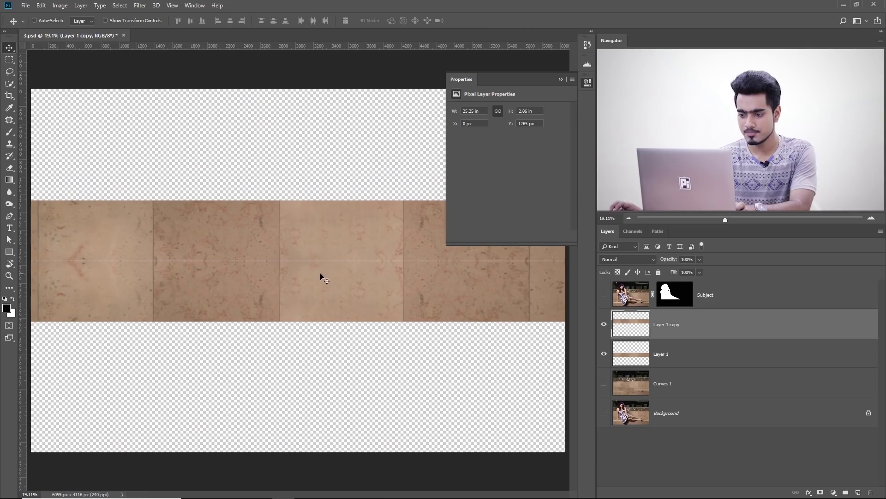
pyautogui.press('Down')
pyautogui.press('Down')
pyautogui.press('Down')
pyautogui.press('Down')
pyautogui.press('Down')
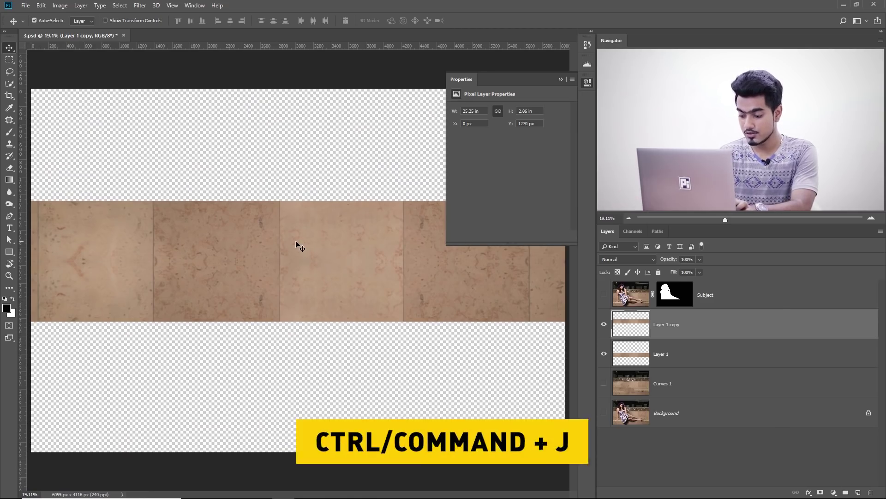
# Duplicate the upper wall strip, moving the copy directly above it and flipping it vertically
pyautogui.hotkey('ctrl', 'j')
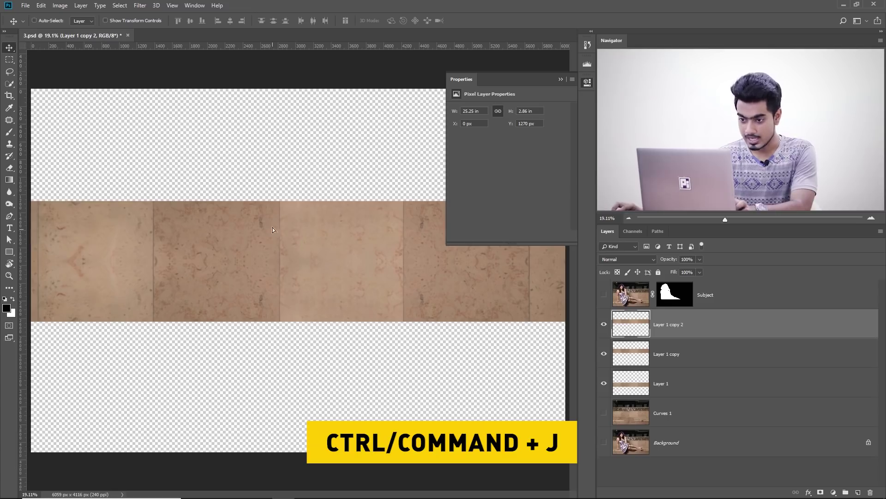
pyautogui.moveTo(272, 230); pyautogui.dragTo(270, 169)
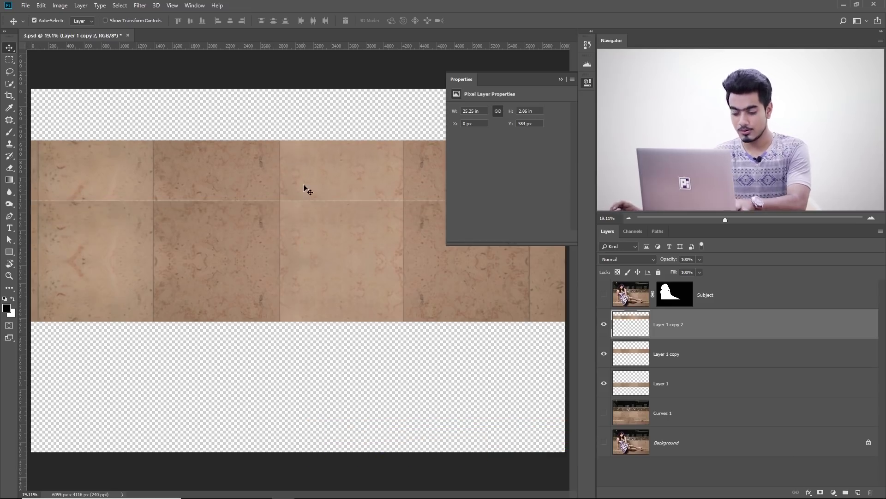
pyautogui.hotkey('ctrl', 't')
pyautogui.rightClick(324, 168)
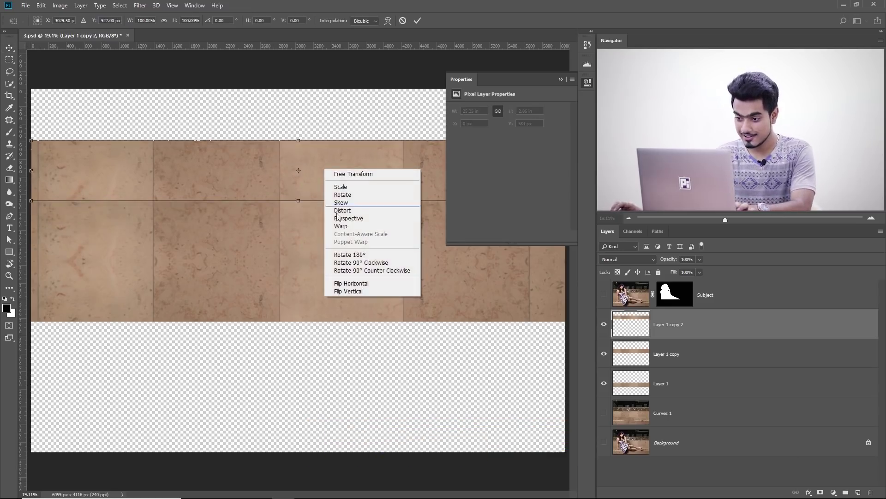
pyautogui.click(349, 283)
pyautogui.press('Return')
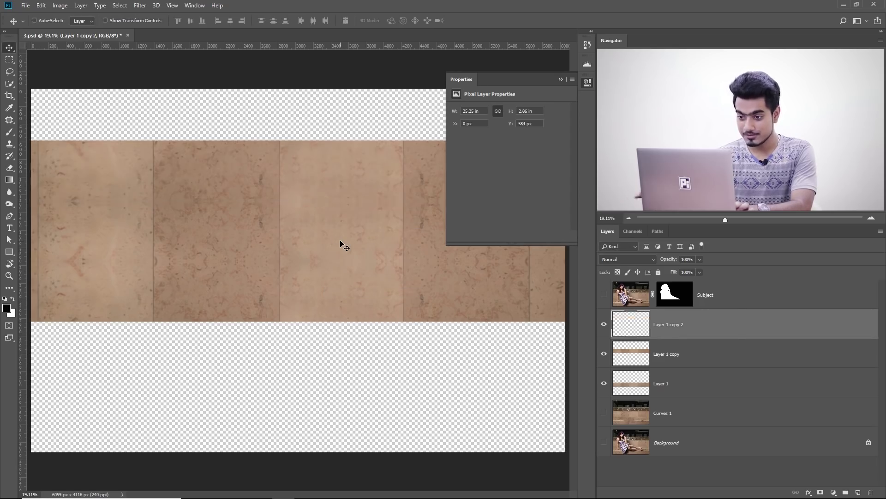
# Nudge the Layer 1 copy 2 strip down a few pixels to close the seam with the strip below
pyautogui.press('Down')
pyautogui.press('Down')
pyautogui.press('Down')
pyautogui.press('Down')
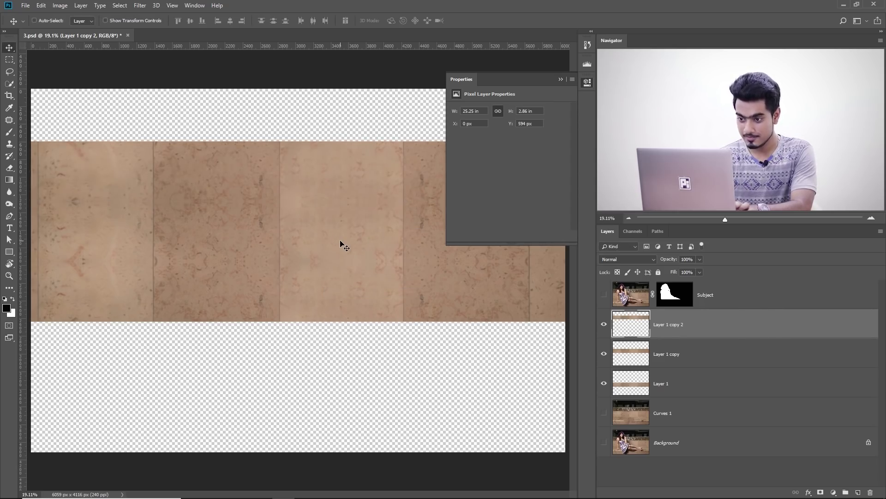
# Duplicate the topmost wall strip, moving the copy up over the canvas's top edge and flipping it vertically
pyautogui.hotkey('ctrl', 'j')
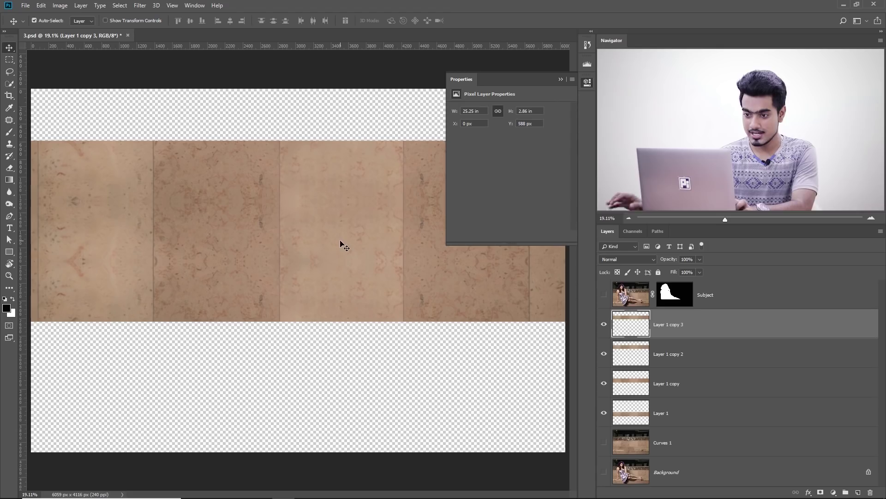
pyautogui.moveTo(294, 153); pyautogui.dragTo(291, 101)
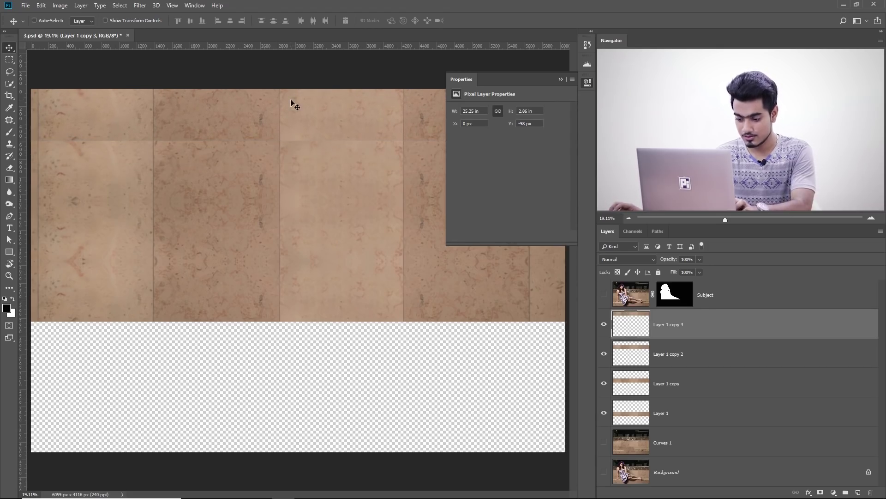
pyautogui.hotkey('ctrl', 't')
pyautogui.rightClick(325, 102)
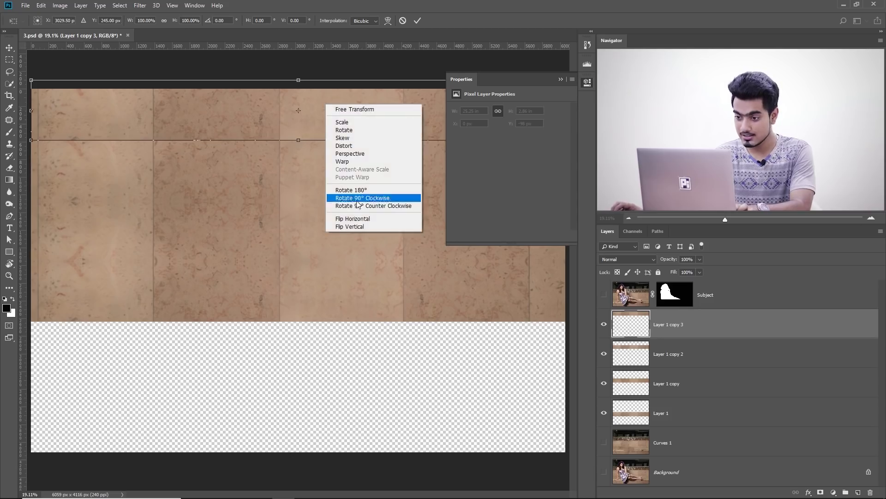
pyautogui.click(352, 226)
pyautogui.press('Return')
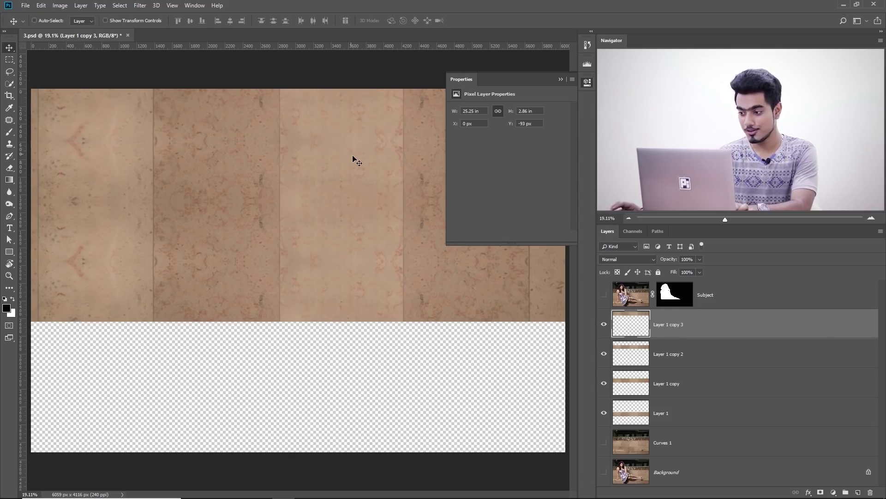
# Show the Curves 1, Background and Subject layers again, and group the four wall strips with Curves 1
pyautogui.click(603, 443)
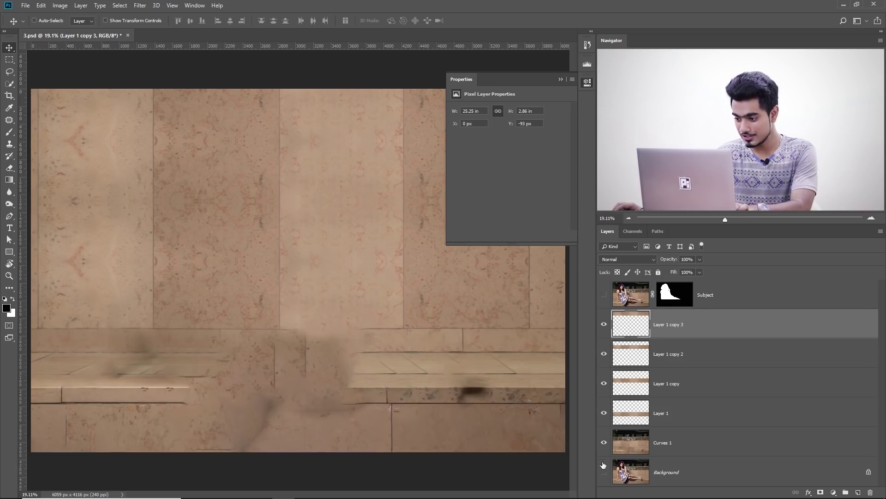
pyautogui.click(603, 294)
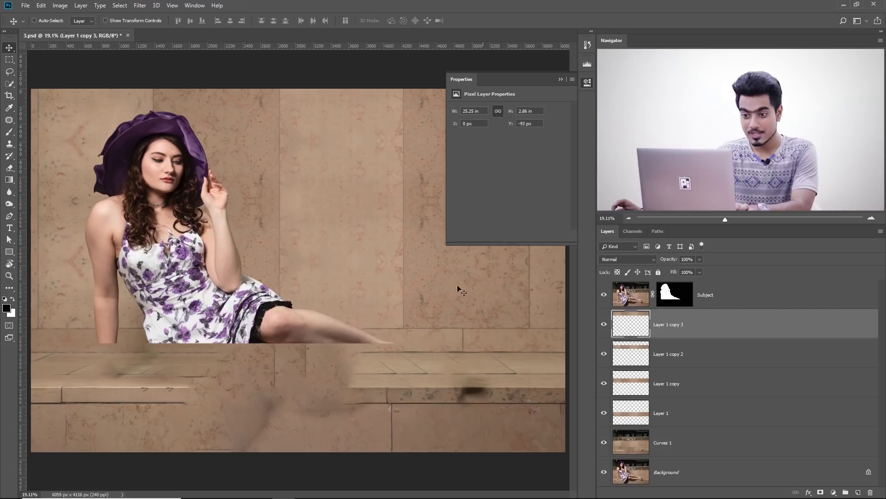
pyautogui.keyDown('ctrl'); pyautogui.click(693, 361); pyautogui.keyUp('ctrl')
pyautogui.keyDown('ctrl'); pyautogui.click(692, 388); pyautogui.keyUp('ctrl')
pyautogui.keyDown('ctrl'); pyautogui.click(691, 411); pyautogui.keyUp('ctrl')
pyautogui.keyDown('ctrl'); pyautogui.click(690, 439); pyautogui.keyUp('ctrl')
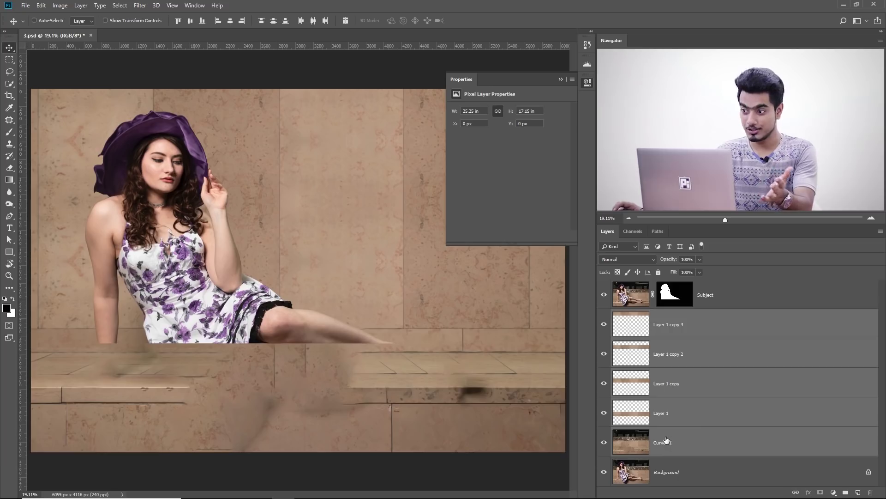
pyautogui.click(697, 329)
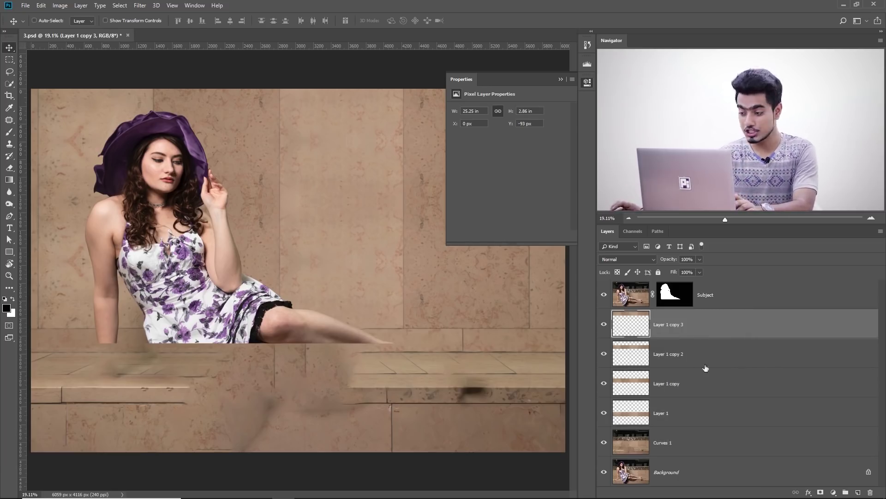
pyautogui.keyDown('shift'); pyautogui.click(711, 448); pyautogui.keyUp('shift')
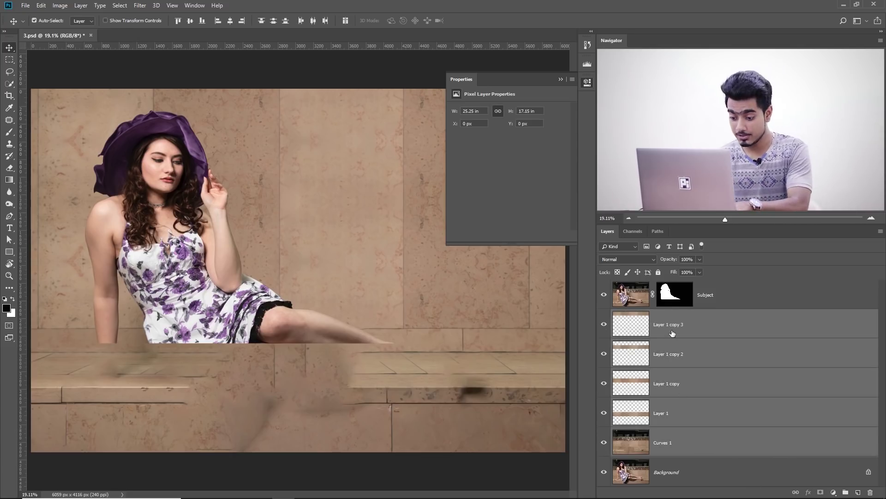
pyautogui.hotkey('ctrl', 'g')
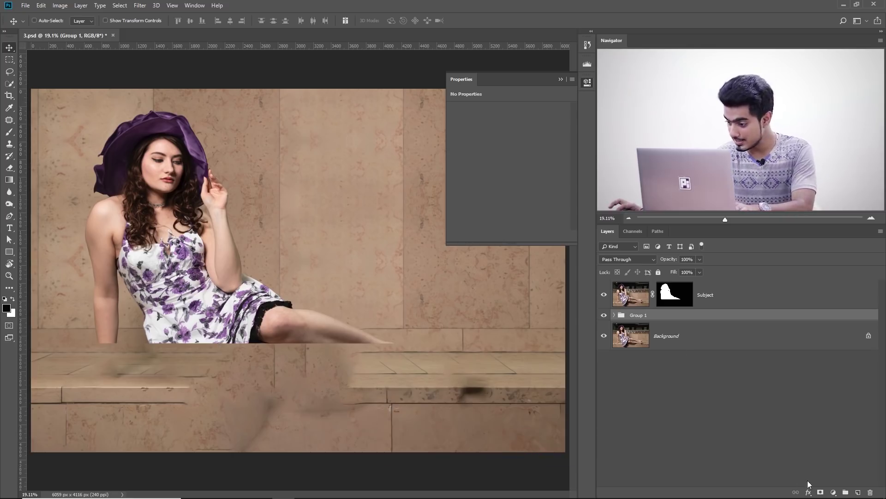
# Add a layer mask to Group 1 and paint black at 100% flow across the bench area to reveal the original legs and bench
pyautogui.click(821, 492)
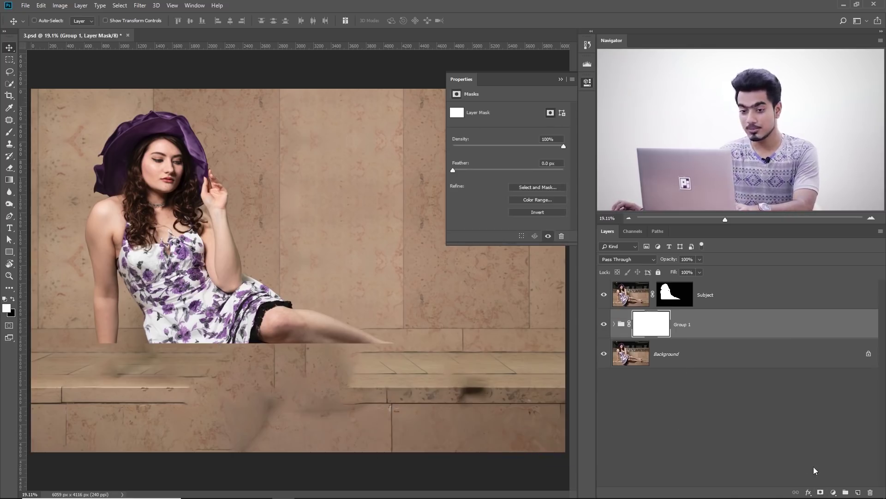
pyautogui.click(8, 134)
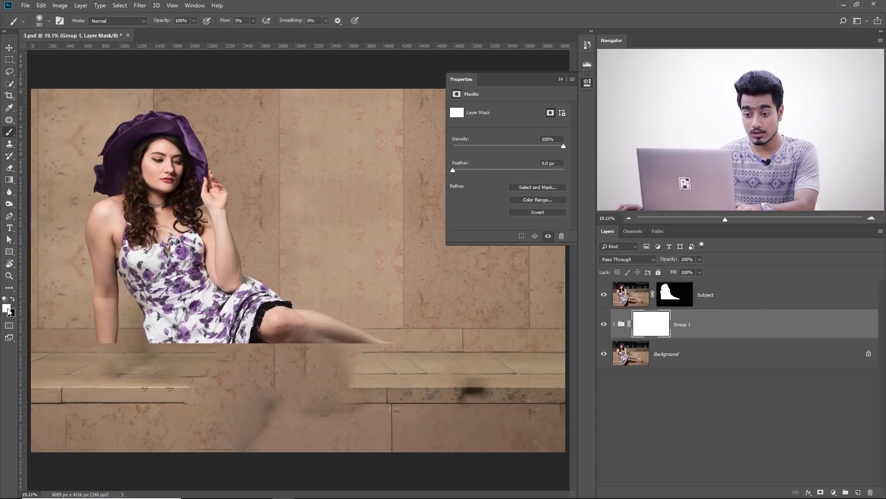
pyautogui.press('x')
pyautogui.moveTo(120, 328)
pyautogui.mouseDown()
pyautogui.moveTo(145, 324)
pyautogui.moveTo(140, 274)
pyautogui.mouseUp()
pyautogui.moveTo(116, 358); pyautogui.dragTo(131, 329)
pyautogui.click(254, 20)
pyautogui.moveTo(292, 34); pyautogui.dragTo(318, 34)
pyautogui.moveTo(252, 380)
pyautogui.mouseDown()
pyautogui.moveTo(213, 383)
pyautogui.moveTo(295, 372)
pyautogui.moveTo(266, 374)
pyautogui.moveTo(314, 355)
pyautogui.moveTo(442, 356)
pyautogui.moveTo(455, 367)
pyautogui.moveTo(374, 395)
pyautogui.moveTo(298, 392)
pyautogui.mouseUp()
pyautogui.moveTo(231, 401)
pyautogui.mouseDown()
pyautogui.moveTo(243, 402)
pyautogui.moveTo(199, 406)
pyautogui.moveTo(134, 351)
pyautogui.moveTo(139, 384)
pyautogui.moveTo(126, 389)
pyautogui.moveTo(100, 351)
pyautogui.moveTo(106, 374)
pyautogui.moveTo(13, 382)
pyautogui.mouseUp()
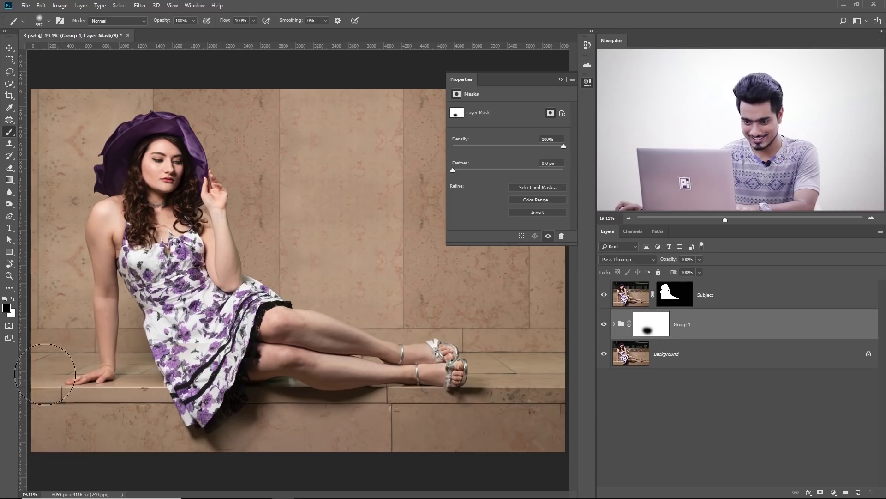
pyautogui.moveTo(215, 409); pyautogui.dragTo(240, 431)
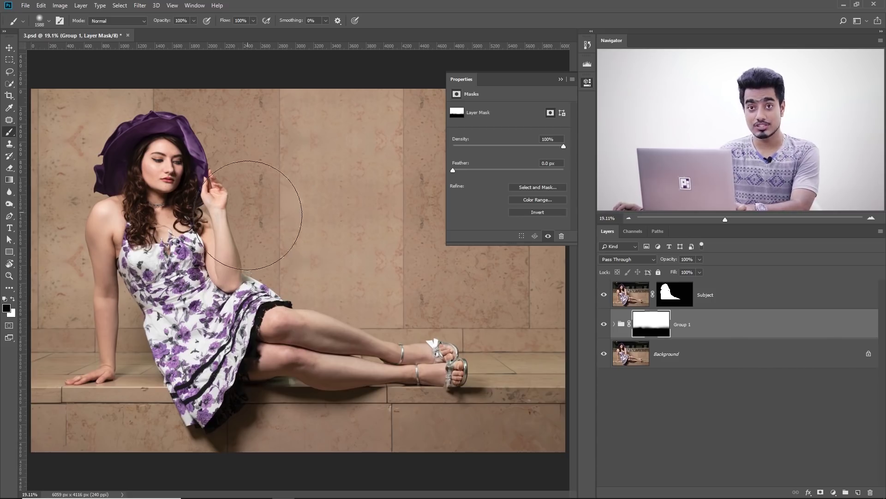
# Examine the woman's hat, hair and arm edges and the mirrored wall pattern around her
pyautogui.moveTo(205, 200)
pyautogui.mouseDown()
pyautogui.moveTo(194, 201)
pyautogui.moveTo(224, 200)
pyautogui.mouseUp()
pyautogui.moveTo(257, 228)
pyautogui.mouseDown()
pyautogui.moveTo(269, 227)
pyautogui.moveTo(250, 227)
pyautogui.mouseUp()
pyautogui.moveTo(169, 205); pyautogui.dragTo(488, 210)
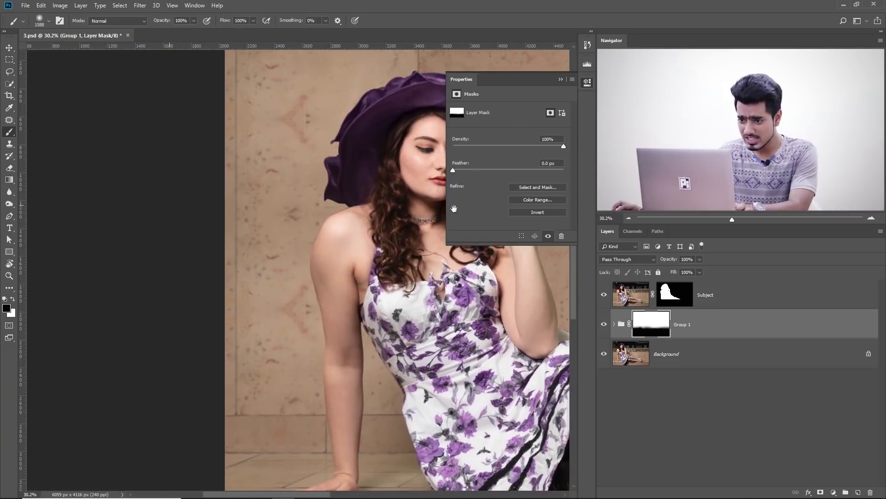
pyautogui.moveTo(373, 211); pyautogui.dragTo(313, 319)
pyautogui.moveTo(355, 291); pyautogui.dragTo(4, 229)
pyautogui.moveTo(334, 249); pyautogui.dragTo(502, 243)
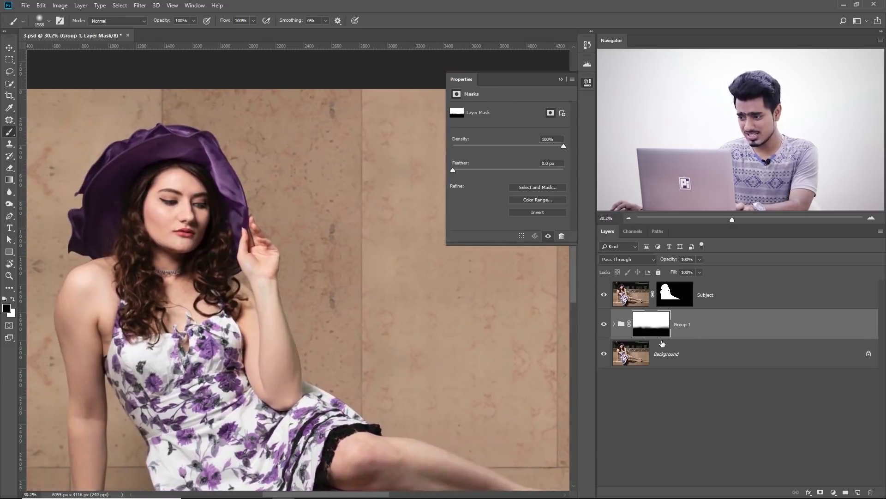
pyautogui.click(614, 324)
pyautogui.click(614, 324)
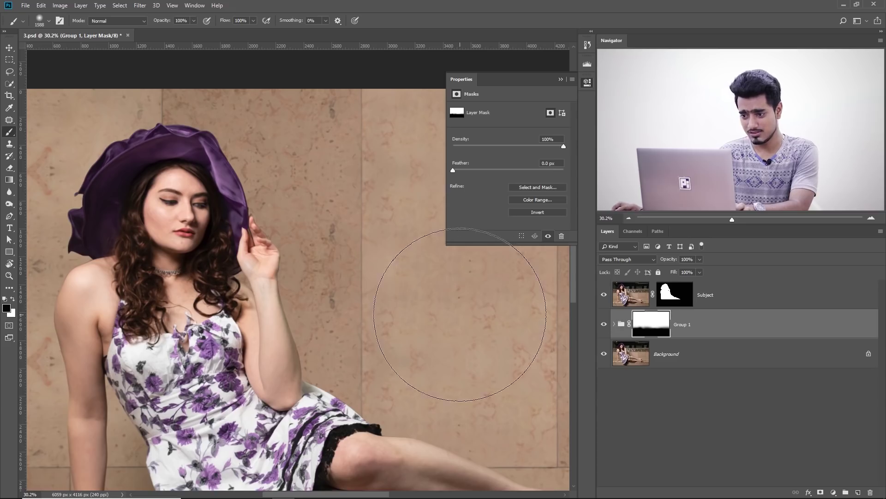
pyautogui.scroll(-1, 437, 316)
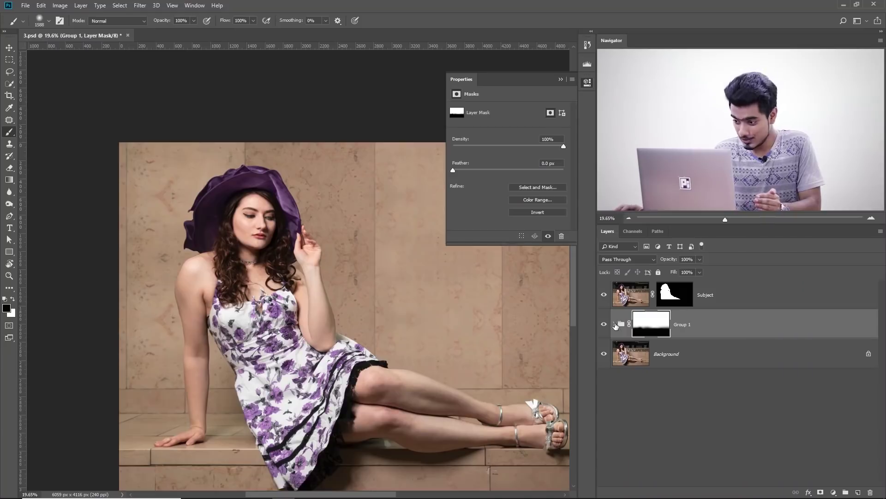
# Merge the four wall strips and Curves 1 inside Group 1 into one layer, and hide the Subject layer
pyautogui.click(615, 324)
pyautogui.click(691, 356)
pyautogui.scroll(-1, 693, 367)
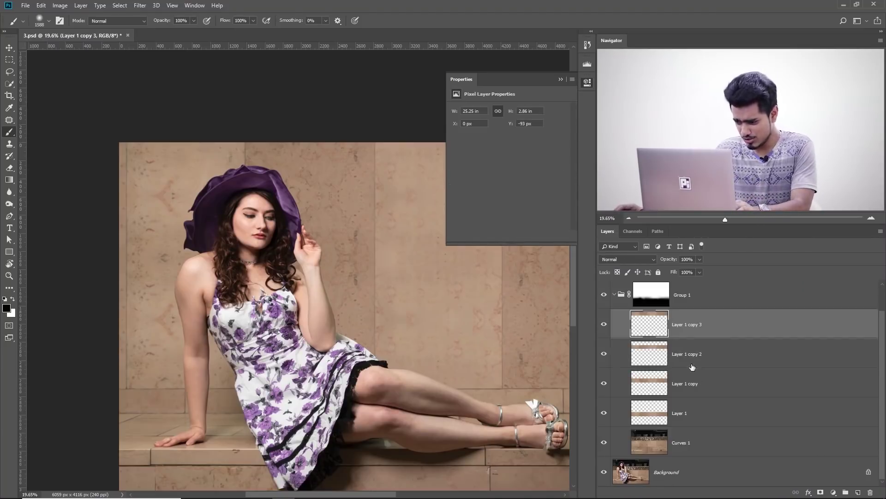
pyautogui.keyDown('shift'); pyautogui.click(696, 424); pyautogui.keyUp('shift')
pyautogui.keyDown('shift'); pyautogui.click(698, 440); pyautogui.keyUp('shift')
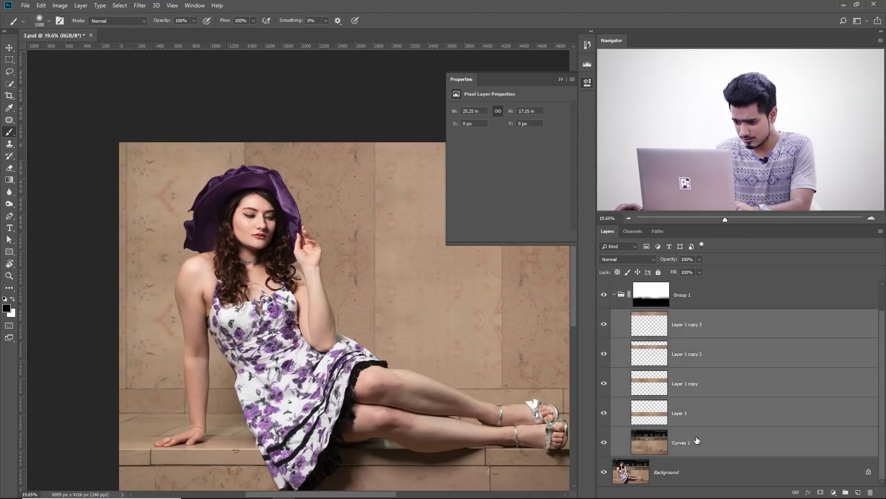
pyautogui.hotkey('ctrl', 'e')
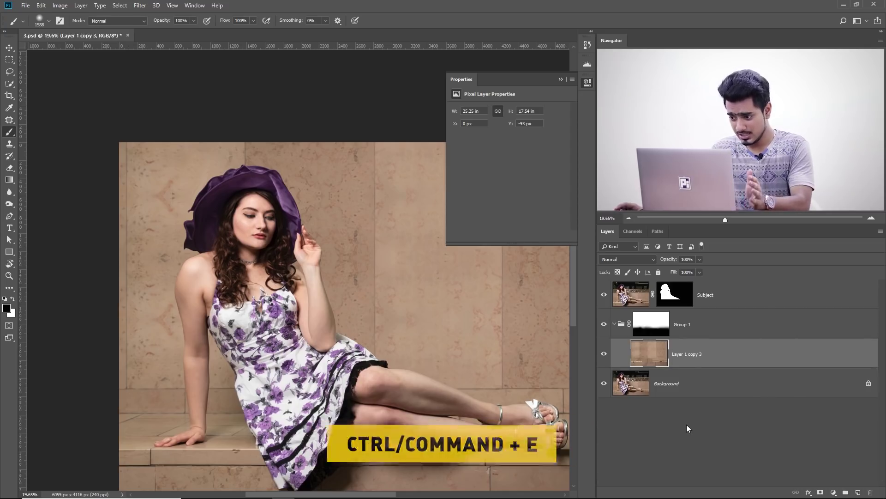
pyautogui.click(605, 299)
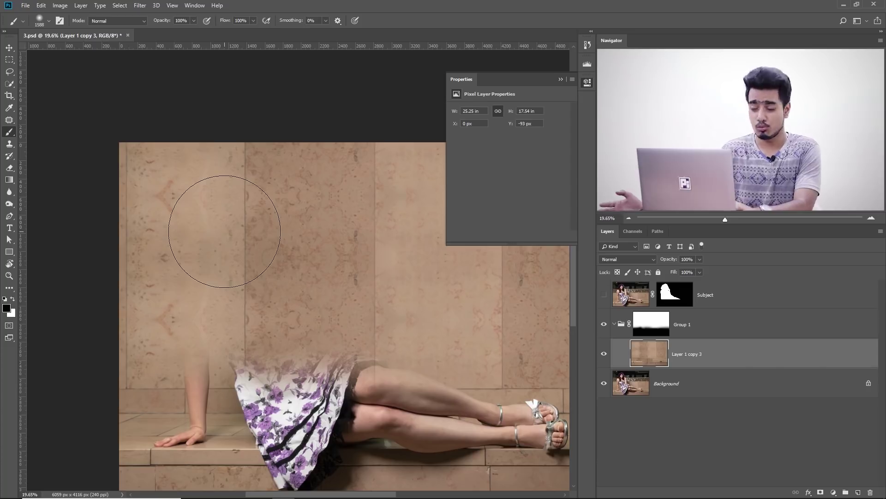
# Use the Patch tool to replace the faint streak and upper red V-shaped mark on the leftmost wall strip with clean stone
pyautogui.moveTo(194, 187)
pyautogui.mouseDown()
pyautogui.moveTo(224, 192)
pyautogui.moveTo(198, 192)
pyautogui.mouseUp()
pyautogui.click(9, 120)
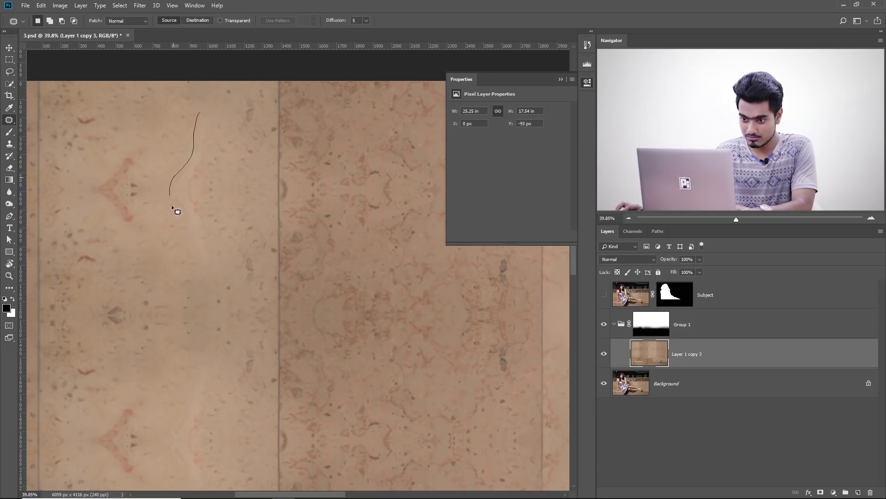
pyautogui.moveTo(213, 213); pyautogui.dragTo(203, 114)
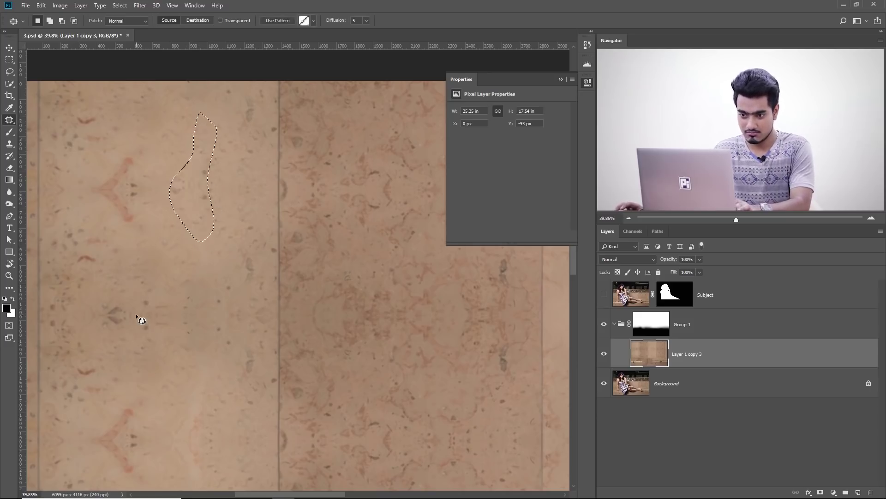
pyautogui.hotkey('ctrl', 'd')
pyautogui.moveTo(147, 200); pyautogui.dragTo(124, 142)
pyautogui.moveTo(122, 188); pyautogui.dragTo(205, 188)
pyautogui.hotkey('ctrl', 'd')
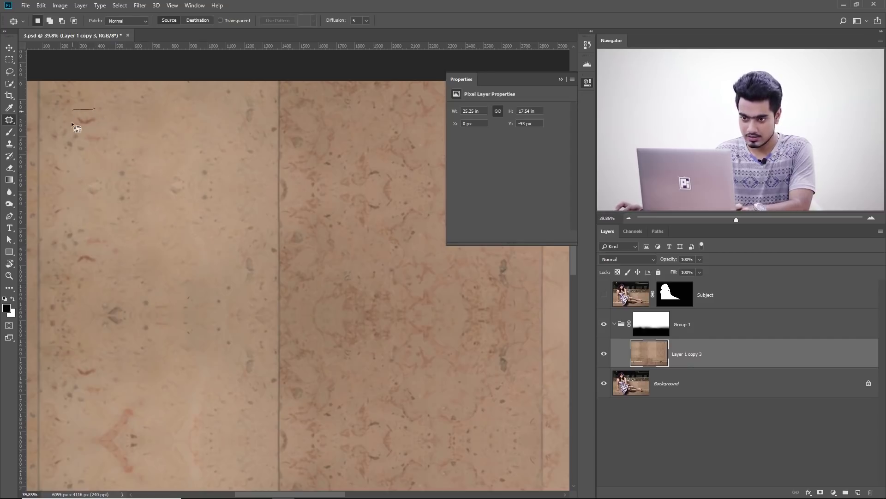
# Patch out the lower V-shaped vein and the small red marks on the leftmost wall strip
pyautogui.keyDown('ctrl'); pyautogui.click(191, 303); pyautogui.keyUp('ctrl')
pyautogui.moveTo(169, 326); pyautogui.dragTo(248, 124)
pyautogui.moveTo(115, 184)
pyautogui.mouseDown()
pyautogui.moveTo(167, 186)
pyautogui.moveTo(217, 152)
pyautogui.mouseUp()
pyautogui.hotkey('ctrl', 'd')
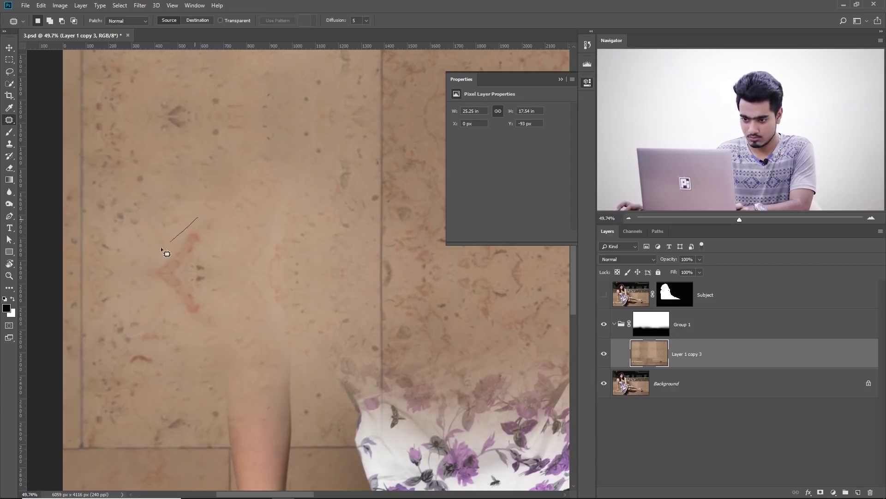
pyautogui.moveTo(205, 251); pyautogui.dragTo(197, 218)
pyautogui.moveTo(182, 272)
pyautogui.mouseDown()
pyautogui.moveTo(276, 267)
pyautogui.moveTo(292, 208)
pyautogui.mouseUp()
pyautogui.hotkey('ctrl', 'd')
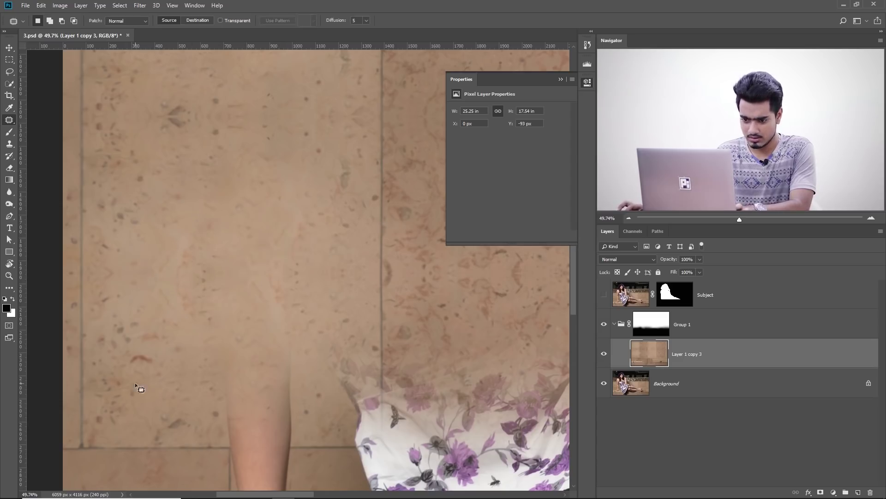
pyautogui.moveTo(174, 340); pyautogui.dragTo(169, 337)
pyautogui.moveTo(157, 351); pyautogui.dragTo(169, 232)
pyautogui.hotkey('ctrl', 'd')
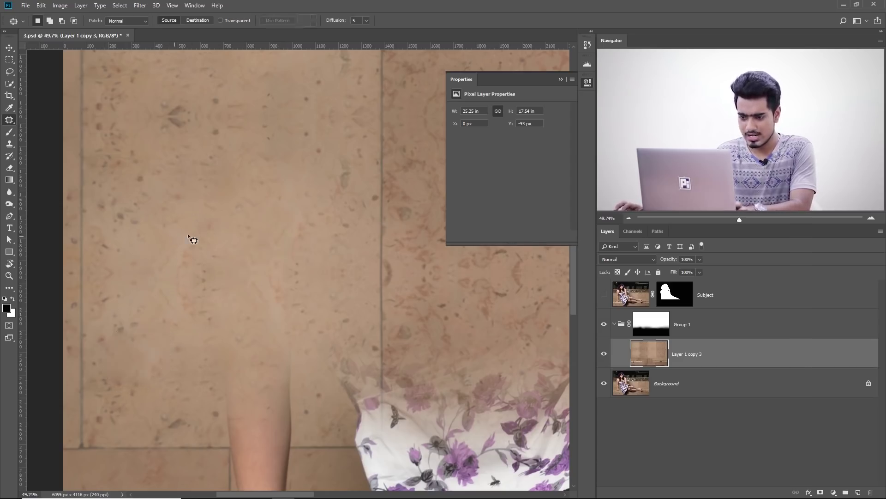
# Patch the ring-shaped mirrored pattern in the upper part of the darker second strip with nearby stone texture
pyautogui.moveTo(330, 214); pyautogui.dragTo(107, 425)
pyautogui.moveTo(228, 284); pyautogui.dragTo(174, 290)
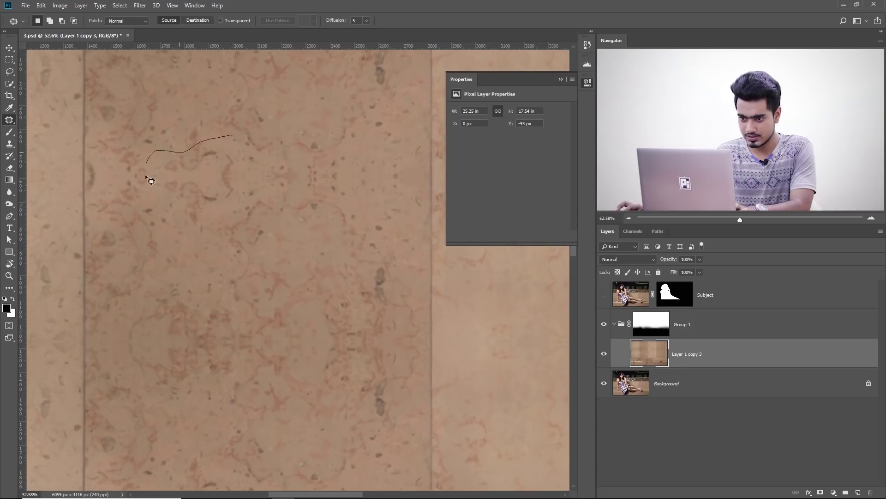
pyautogui.moveTo(220, 235); pyautogui.dragTo(235, 137)
pyautogui.moveTo(222, 175); pyautogui.dragTo(341, 166)
pyautogui.hotkey('ctrl', 'd')
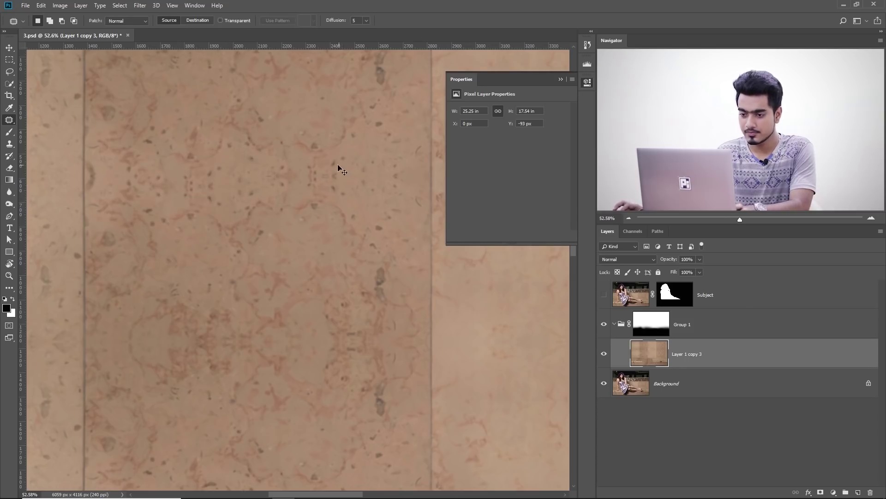
# Patch the repeating mirrored vein patterns across the middle of the darker second strip
pyautogui.moveTo(340, 106)
pyautogui.mouseDown()
pyautogui.moveTo(286, 126)
pyautogui.moveTo(275, 203)
pyautogui.mouseUp()
pyautogui.moveTo(352, 246); pyautogui.dragTo(342, 109)
pyautogui.moveTo(345, 142); pyautogui.dragTo(258, 301)
pyautogui.hotkey('ctrl', 'd')
pyautogui.moveTo(286, 165)
pyautogui.mouseDown()
pyautogui.moveTo(248, 266)
pyautogui.moveTo(287, 169)
pyautogui.mouseUp()
pyautogui.moveTo(258, 215); pyautogui.dragTo(327, 342)
pyautogui.hotkey('ctrl', 'd')
pyautogui.scroll(-4, 307, 320)
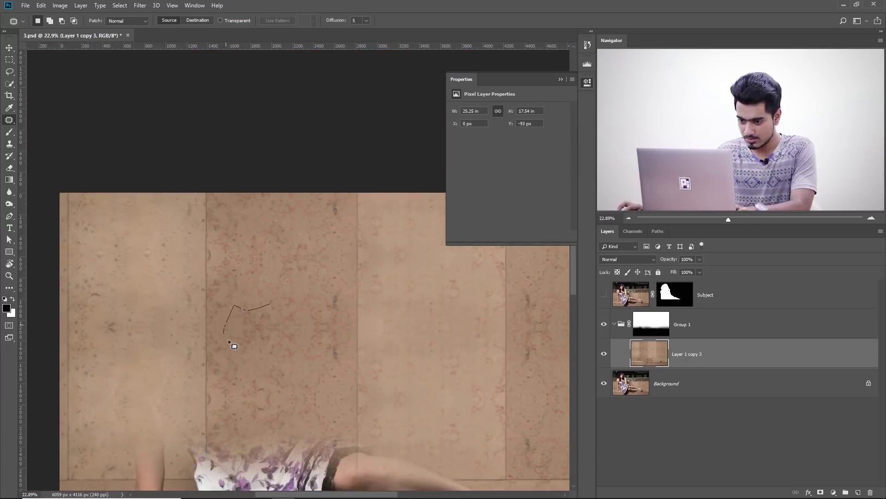
pyautogui.moveTo(291, 338); pyautogui.dragTo(270, 304)
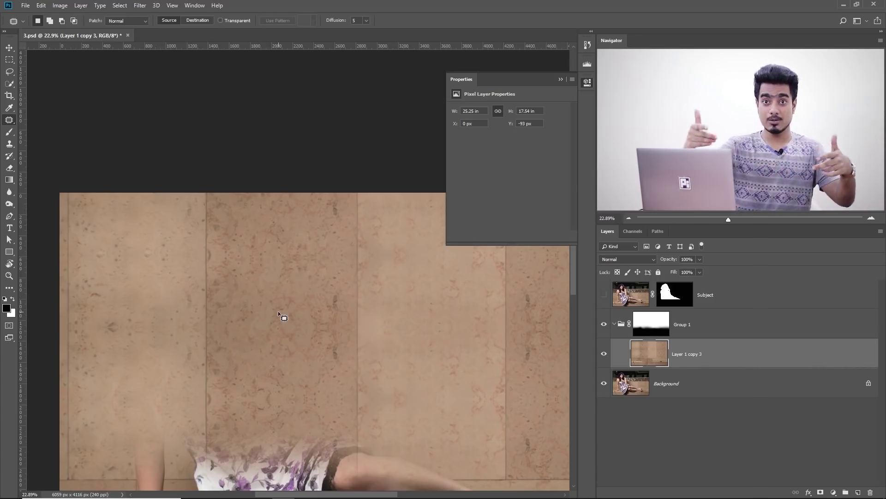
# Patch out the repeated dark spots along the right edge of the second strip
pyautogui.scroll(2, 330, 299)
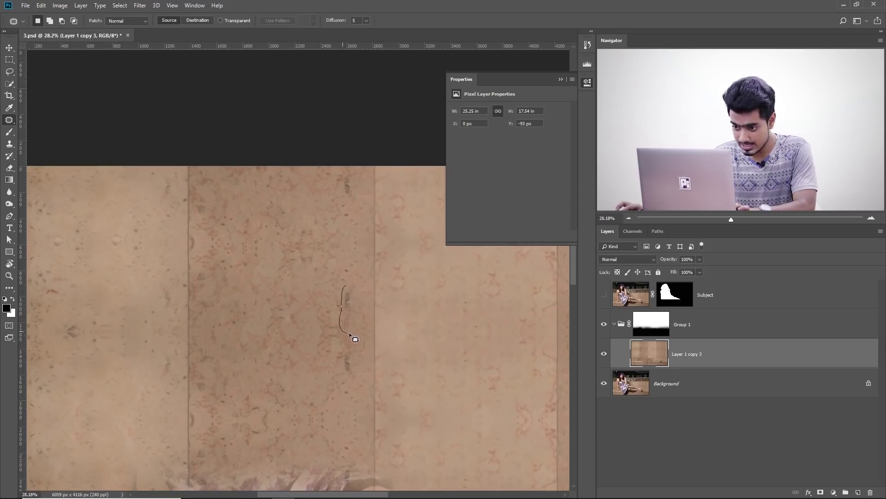
pyautogui.moveTo(355, 291); pyautogui.dragTo(346, 285)
pyautogui.moveTo(344, 313); pyautogui.dragTo(309, 318)
pyautogui.hotkey('ctrl', 'd')
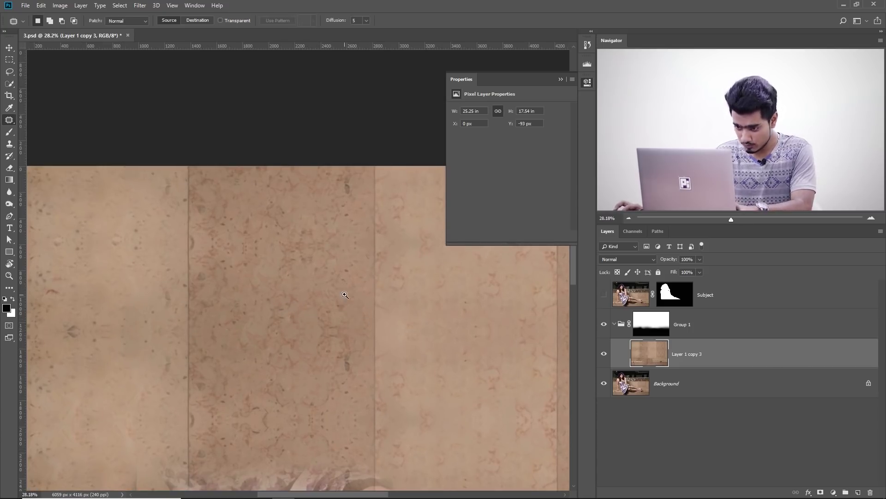
pyautogui.scroll(2, 343, 291)
pyautogui.moveTo(354, 342); pyautogui.dragTo(350, 336)
pyautogui.moveTo(349, 353); pyautogui.dragTo(267, 363)
pyautogui.hotkey('ctrl', 'd')
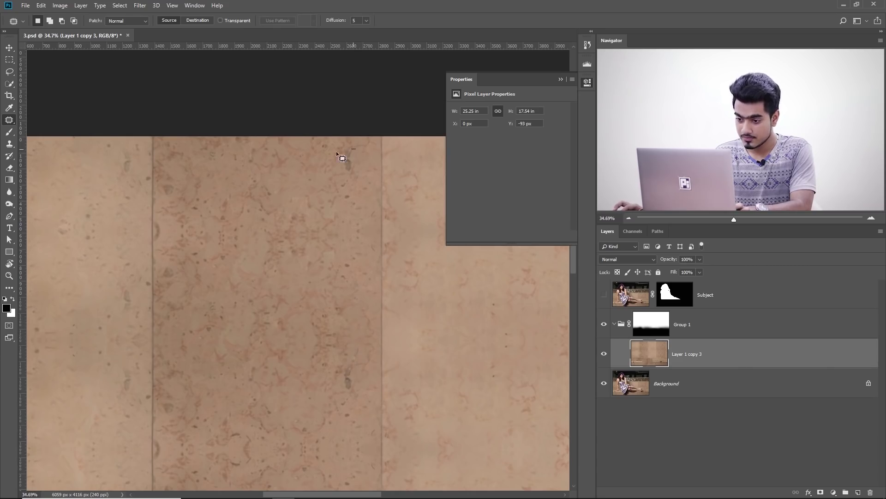
pyautogui.moveTo(356, 176); pyautogui.dragTo(316, 196)
pyautogui.hotkey('ctrl', 'd')
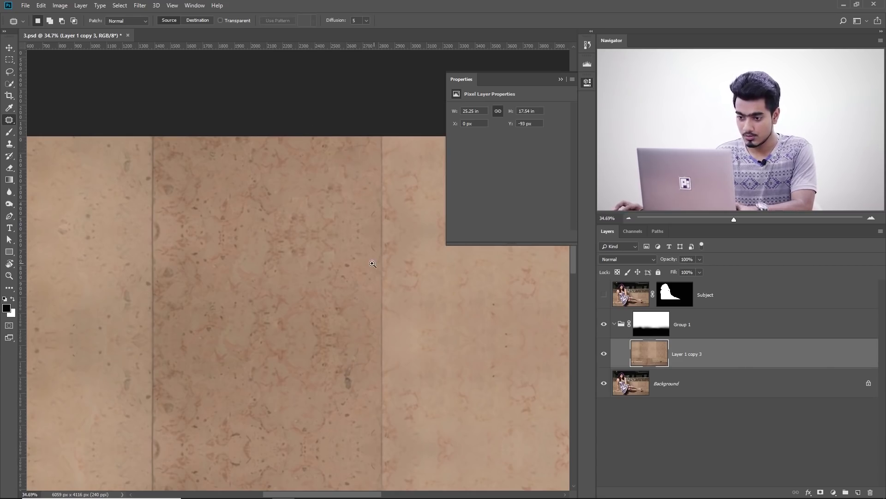
# Patch out the small dark specks in the middle of the light third strip
pyautogui.scroll(-4, 366, 261)
pyautogui.moveTo(384, 287); pyautogui.dragTo(158, 212)
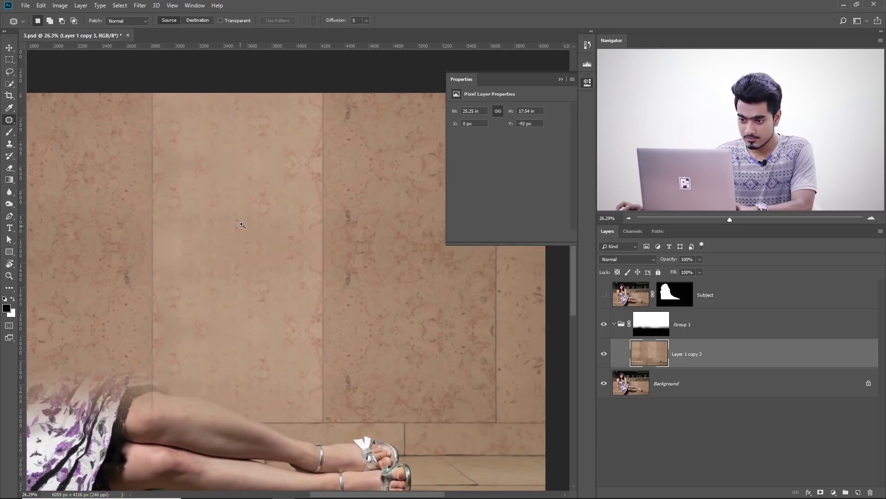
pyautogui.scroll(4, 245, 222)
pyautogui.moveTo(302, 196); pyautogui.dragTo(241, 282)
pyautogui.hotkey('ctrl', 'd')
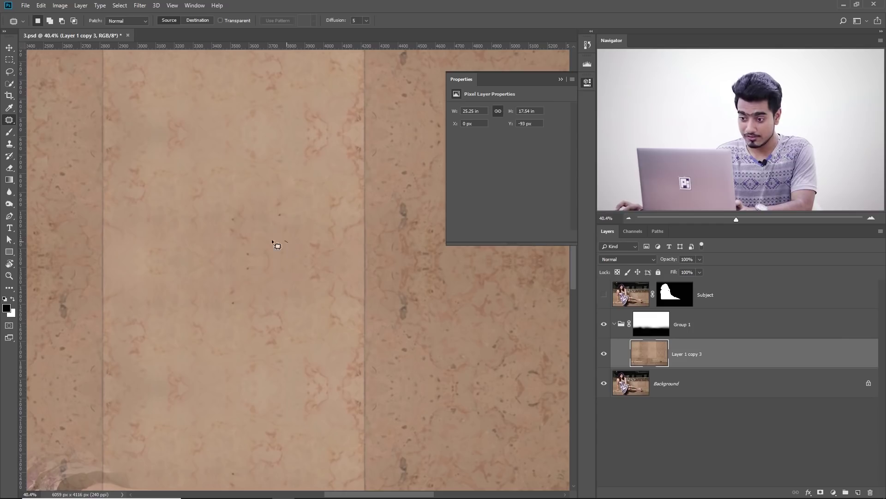
pyautogui.moveTo(280, 293)
pyautogui.mouseDown()
pyautogui.moveTo(292, 247)
pyautogui.moveTo(211, 275)
pyautogui.mouseUp()
pyautogui.hotkey('ctrl', 'd')
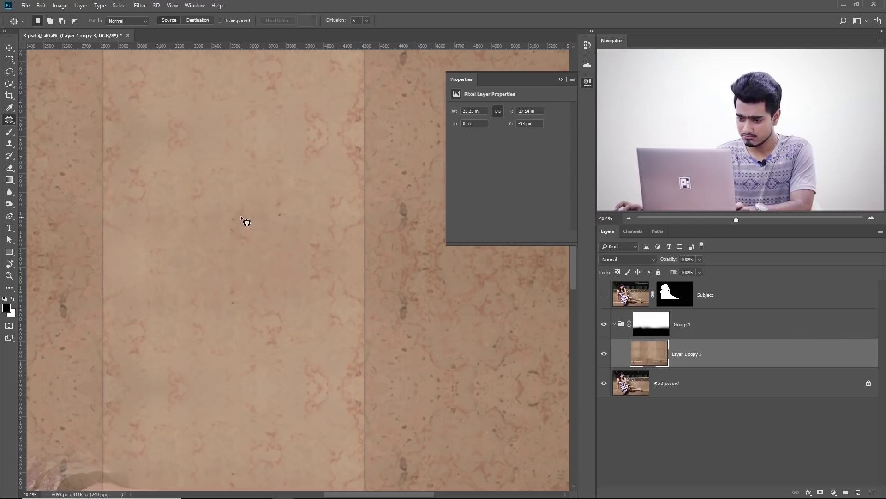
pyautogui.moveTo(260, 224)
pyautogui.mouseDown()
pyautogui.moveTo(238, 197)
pyautogui.moveTo(277, 136)
pyautogui.mouseUp()
pyautogui.hotkey('ctrl', 'd')
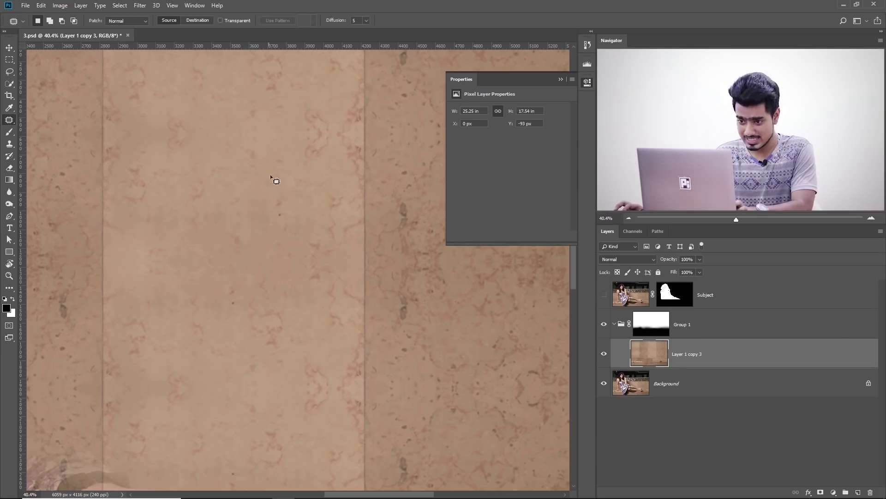
# Break up the mirrored vein pattern on the third strip by patching its left-centre area and the upper-right red cluster
pyautogui.moveTo(217, 186); pyautogui.dragTo(216, 184)
pyautogui.moveTo(204, 222)
pyautogui.mouseDown()
pyautogui.moveTo(263, 135)
pyautogui.moveTo(318, 152)
pyautogui.mouseUp()
pyautogui.hotkey('ctrl', 'd')
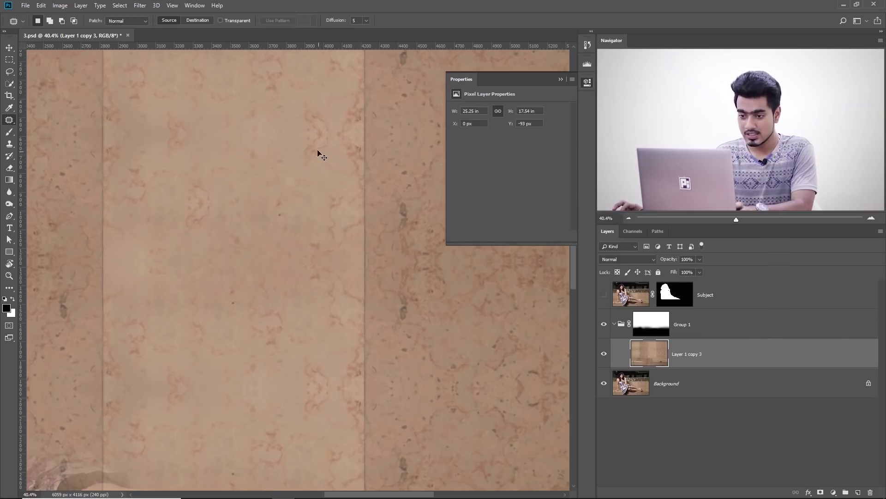
pyautogui.moveTo(326, 111); pyautogui.dragTo(325, 112)
pyautogui.moveTo(319, 134); pyautogui.dragTo(271, 79)
pyautogui.hotkey('ctrl', 'd')
pyautogui.moveTo(285, 130)
pyautogui.mouseDown()
pyautogui.moveTo(330, 160)
pyautogui.moveTo(328, 106)
pyautogui.moveTo(307, 104)
pyautogui.mouseUp()
pyautogui.hotkey('ctrl', 'd')
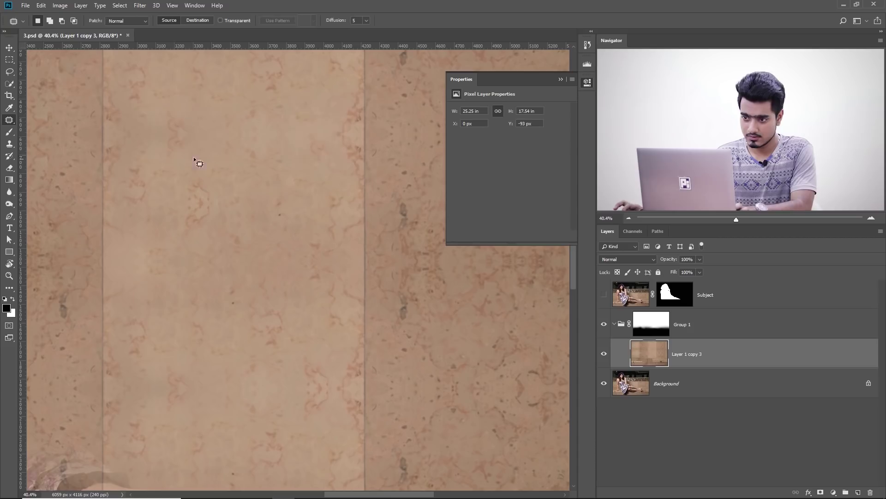
# Patch the reddish vein cluster in the upper-left part of the third strip with other stone texture
pyautogui.moveTo(160, 164); pyautogui.dragTo(208, 124)
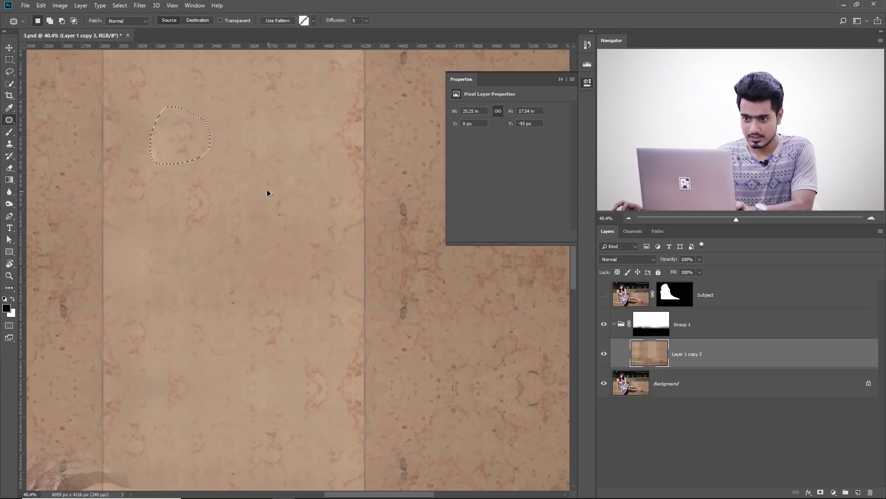
pyautogui.moveTo(178, 145); pyautogui.dragTo(144, 93)
pyautogui.hotkey('ctrl', 'd')
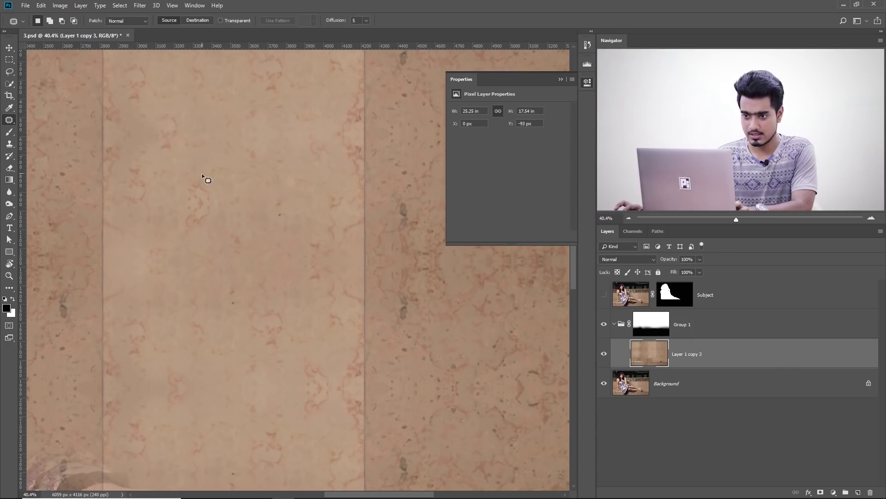
pyautogui.moveTo(163, 173); pyautogui.dragTo(192, 120)
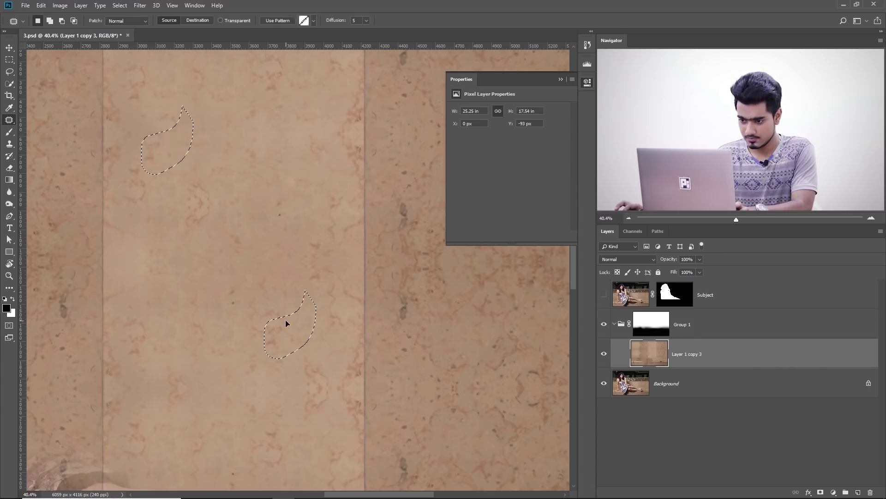
pyautogui.moveTo(286, 321); pyautogui.dragTo(321, 294)
pyautogui.hotkey('ctrl', 'd')
# Patch the remaining repeated marks around the middle of the light third strip
pyautogui.moveTo(275, 197); pyautogui.dragTo(254, 195)
pyautogui.moveTo(272, 268); pyautogui.dragTo(140, 259)
pyautogui.moveTo(87, 327)
pyautogui.mouseDown()
pyautogui.moveTo(211, 267)
pyautogui.moveTo(254, 265)
pyautogui.mouseUp()
pyautogui.hotkey('ctrl', 'd')
pyautogui.moveTo(316, 253)
pyautogui.mouseDown()
pyautogui.moveTo(303, 279)
pyautogui.moveTo(303, 335)
pyautogui.moveTo(317, 245)
pyautogui.mouseUp()
pyautogui.hotkey('ctrl', 'd')
pyautogui.moveTo(312, 266); pyautogui.dragTo(326, 208)
pyautogui.hotkey('ctrl', 'd')
pyautogui.press('v')
pyautogui.moveTo(248, 137); pyautogui.dragTo(205, 274)
pyautogui.moveTo(363, 249); pyautogui.dragTo(139, 262)
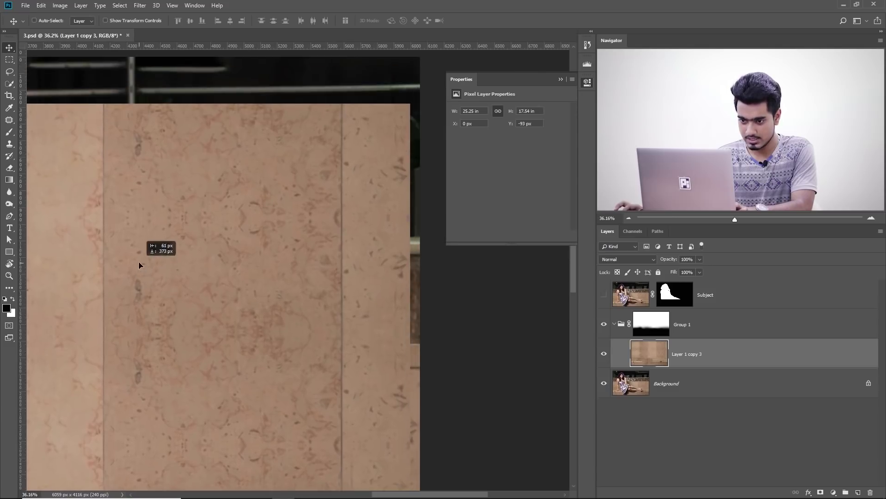
pyautogui.hotkey('ctrl', 'z')
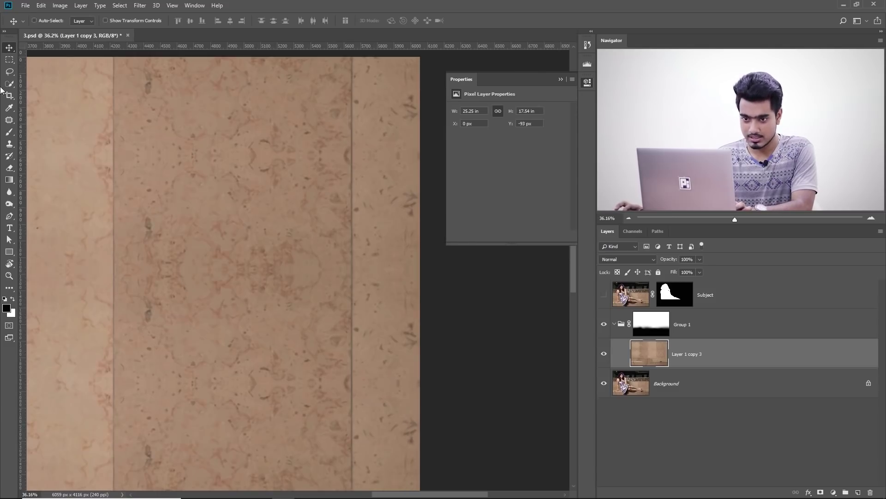
# Patch out the two dark spots at mid-height near the left edge of the fourth strip
pyautogui.click(9, 122)
pyautogui.moveTo(155, 276); pyautogui.dragTo(155, 206)
pyautogui.moveTo(151, 231); pyautogui.dragTo(214, 166)
pyautogui.moveTo(144, 294)
pyautogui.mouseDown()
pyautogui.moveTo(159, 298)
pyautogui.moveTo(198, 277)
pyautogui.mouseUp()
pyautogui.hotkey('ctrl', 'd')
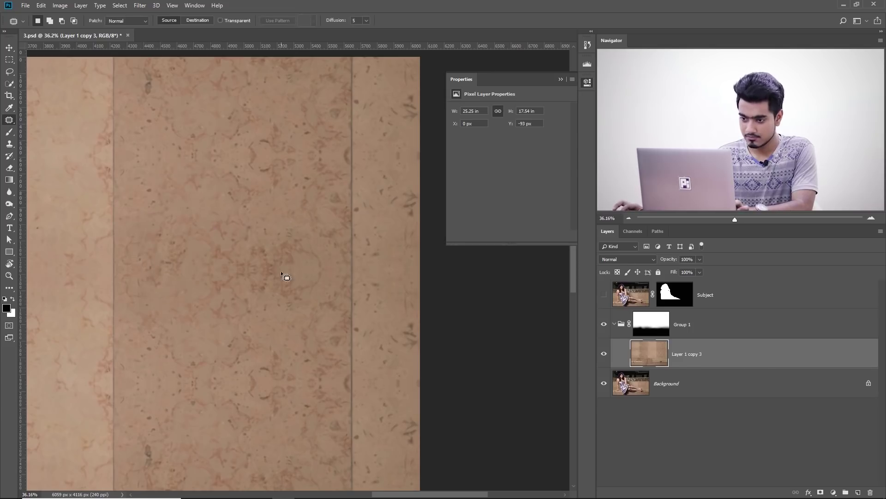
# Patch the mirrored ring and vein pattern in the middle of the fourth strip
pyautogui.moveTo(230, 247)
pyautogui.mouseDown()
pyautogui.moveTo(335, 294)
pyautogui.moveTo(320, 259)
pyautogui.moveTo(263, 354)
pyautogui.mouseUp()
pyautogui.hotkey('ctrl', 'd')
pyautogui.moveTo(265, 259)
pyautogui.mouseDown()
pyautogui.moveTo(319, 258)
pyautogui.moveTo(291, 287)
pyautogui.mouseUp()
pyautogui.hotkey('ctrl', 'd')
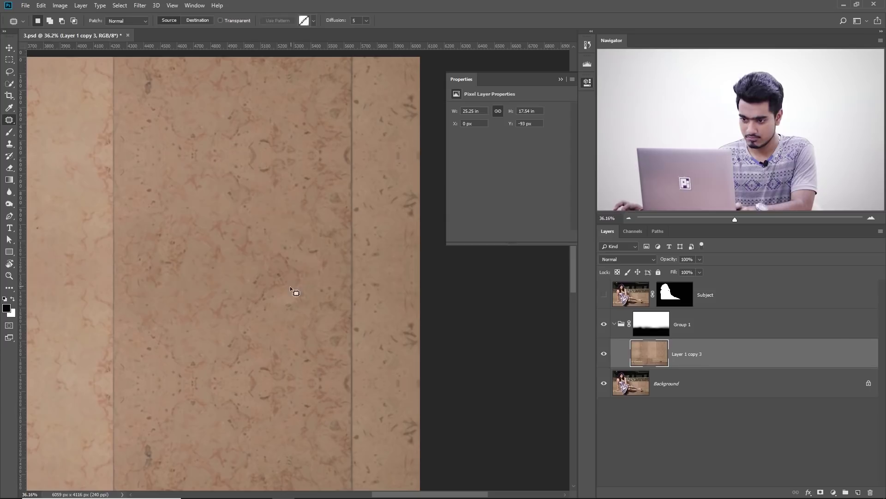
pyautogui.moveTo(276, 330); pyautogui.dragTo(288, 278)
pyautogui.moveTo(291, 303); pyautogui.dragTo(254, 291)
pyautogui.hotkey('ctrl', 'd')
# Patch out the dark spot near the top-left corner of the fourth strip
pyautogui.moveTo(141, 68); pyautogui.dragTo(162, 73)
pyautogui.moveTo(151, 87); pyautogui.dragTo(229, 142)
pyautogui.hotkey('ctrl', 'd')
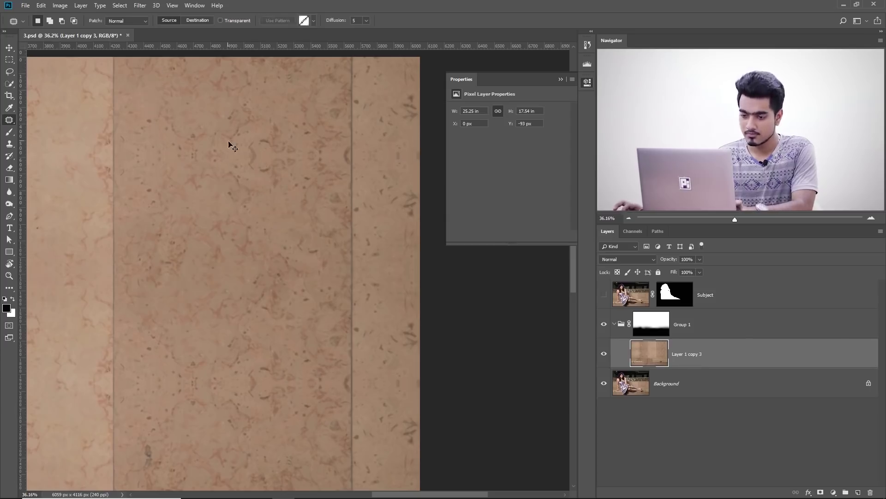
pyautogui.moveTo(226, 301); pyautogui.dragTo(260, 228)
pyautogui.scroll(-3, 259, 226)
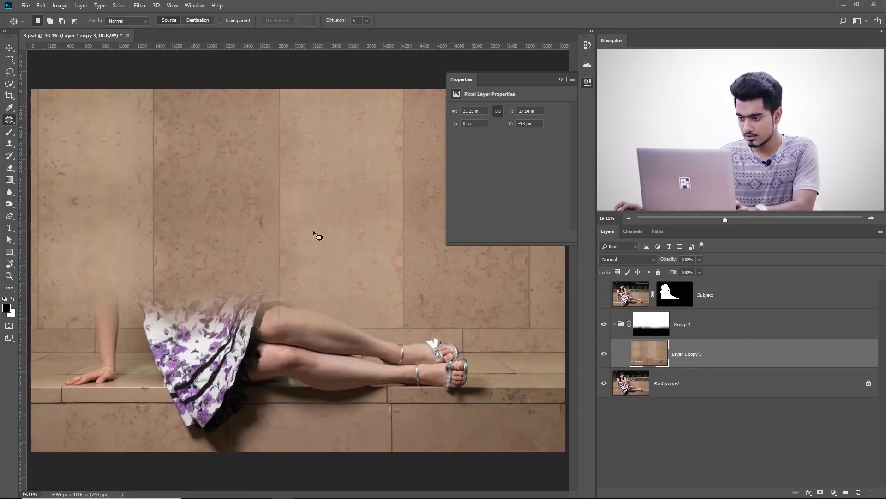
# Patch out the dark marks near the outer edge of the narrow rightmost wall strip
pyautogui.moveTo(362, 199)
pyautogui.mouseDown()
pyautogui.moveTo(341, 202)
pyautogui.moveTo(369, 200)
pyautogui.mouseUp()
pyautogui.moveTo(367, 199); pyautogui.dragTo(10, 227)
pyautogui.moveTo(286, 190)
pyautogui.mouseDown()
pyautogui.moveTo(307, 188)
pyautogui.moveTo(307, 164)
pyautogui.mouseUp()
pyautogui.hotkey('ctrl', 'd')
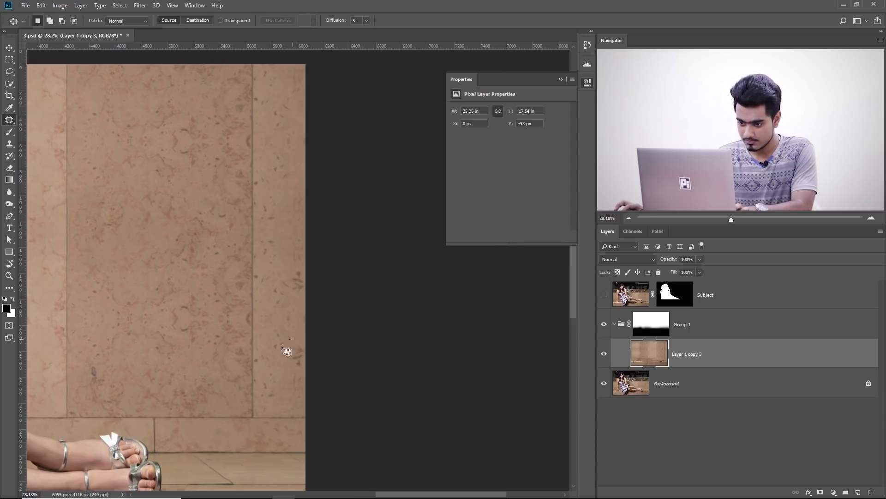
pyautogui.moveTo(305, 376); pyautogui.dragTo(304, 369)
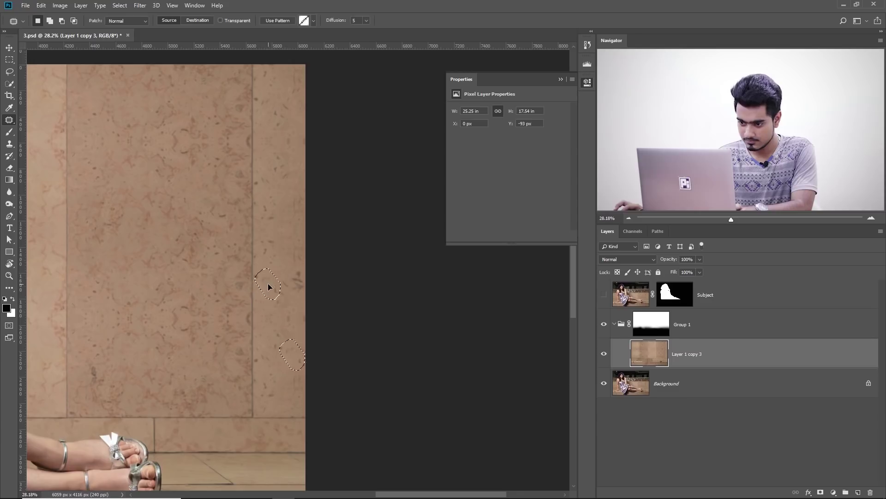
pyautogui.hotkey('ctrl', 'd')
pyautogui.scroll(-2, 275, 255)
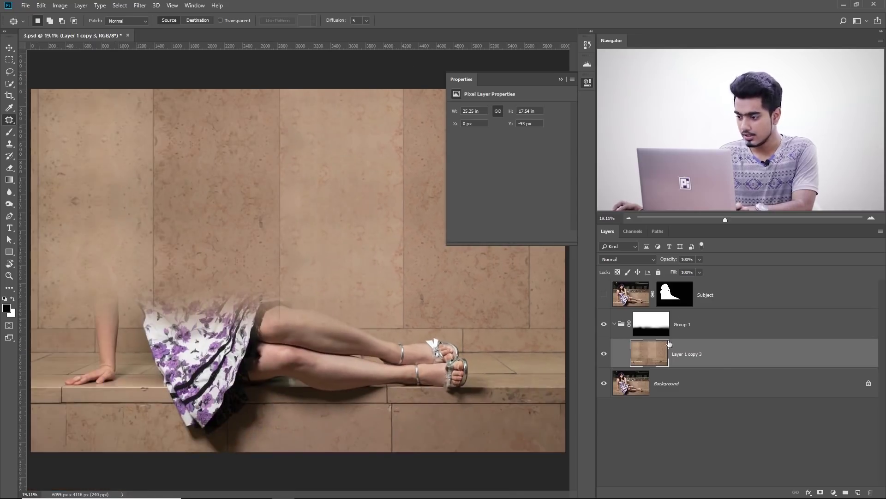
# Show the Subject layer again, collapse the group beneath it, and rename that group Wall
pyautogui.click(605, 295)
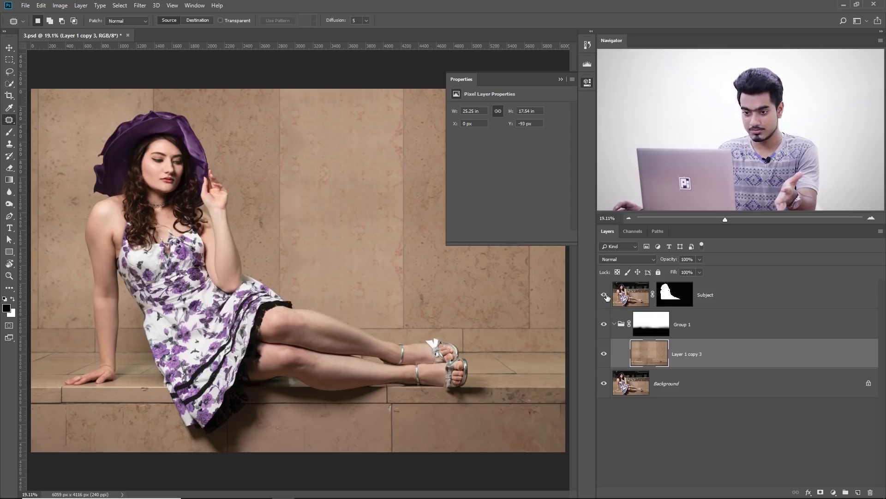
pyautogui.click(687, 326)
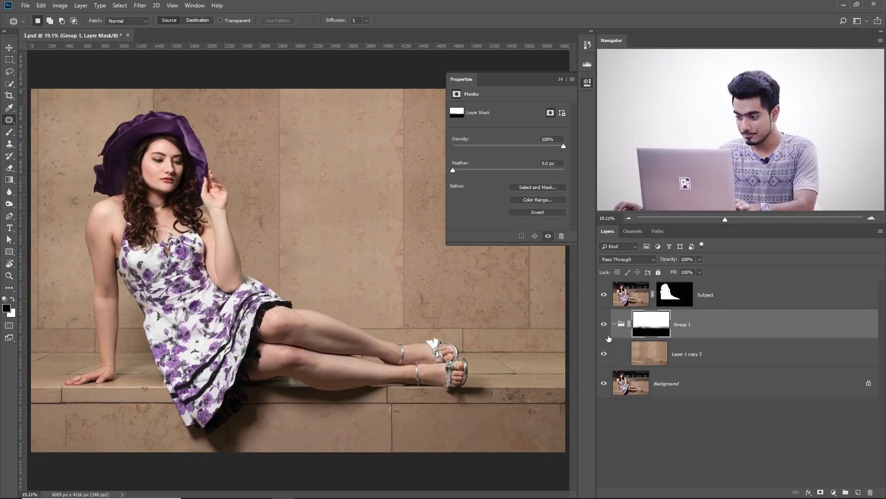
pyautogui.click(614, 324)
pyautogui.doubleClick(681, 324)
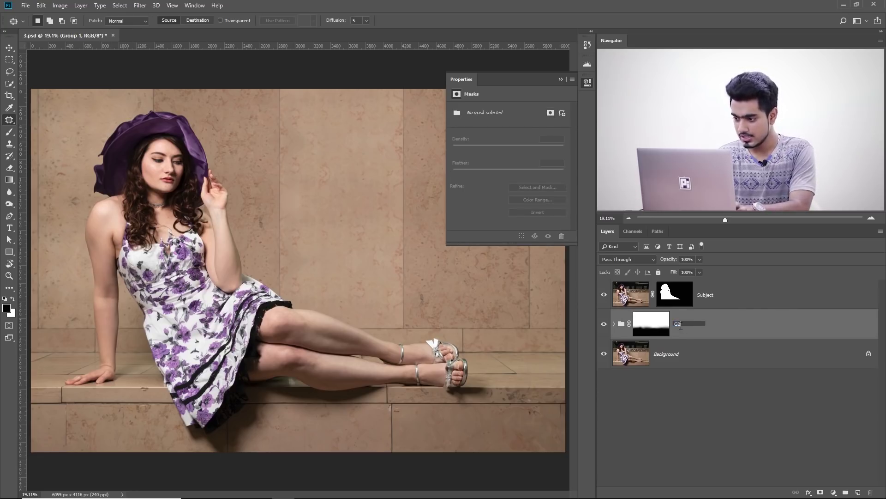
pyautogui.press('Return')
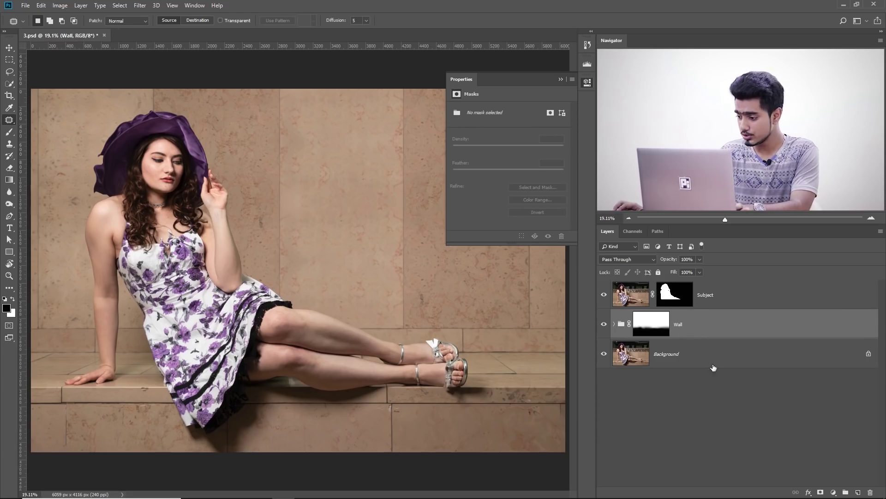
# Add a Curves adjustment above the Wall group, pull its midtones down to darken strongly, and invert its mask to black
pyautogui.click(834, 492)
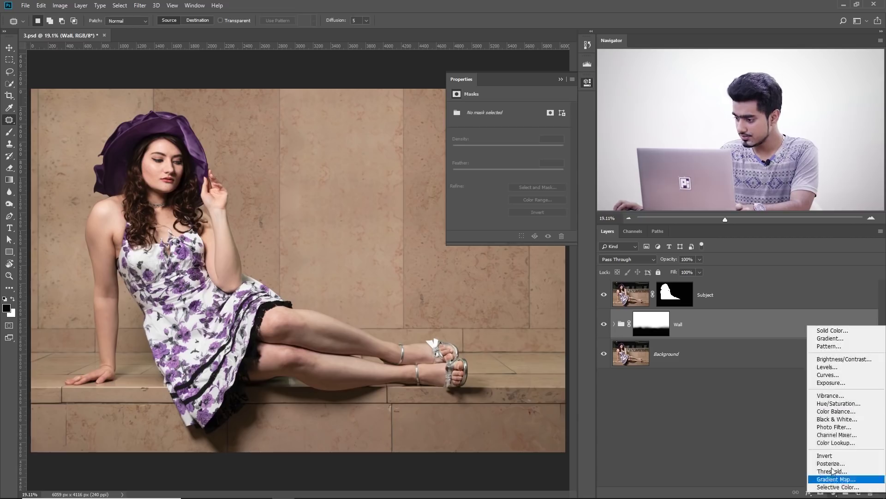
pyautogui.click(826, 374)
pyautogui.moveTo(516, 176); pyautogui.dragTo(531, 190)
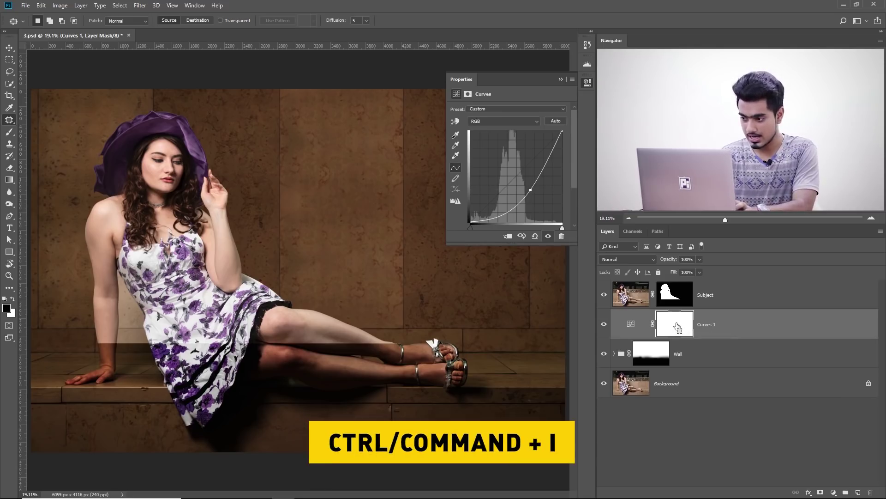
pyautogui.hotkey('ctrl', 'i')
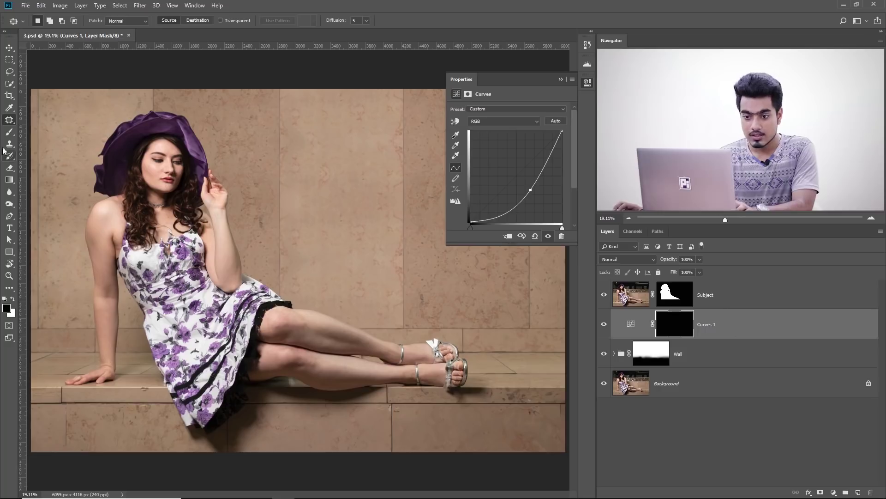
# Paint white on the Curves mask with a large soft brush to cast a shadow behind the woman's head, body and legs
pyautogui.click(6, 133)
pyautogui.moveTo(218, 224)
pyautogui.mouseDown()
pyautogui.moveTo(235, 223)
pyautogui.moveTo(202, 181)
pyautogui.moveTo(188, 182)
pyautogui.mouseUp()
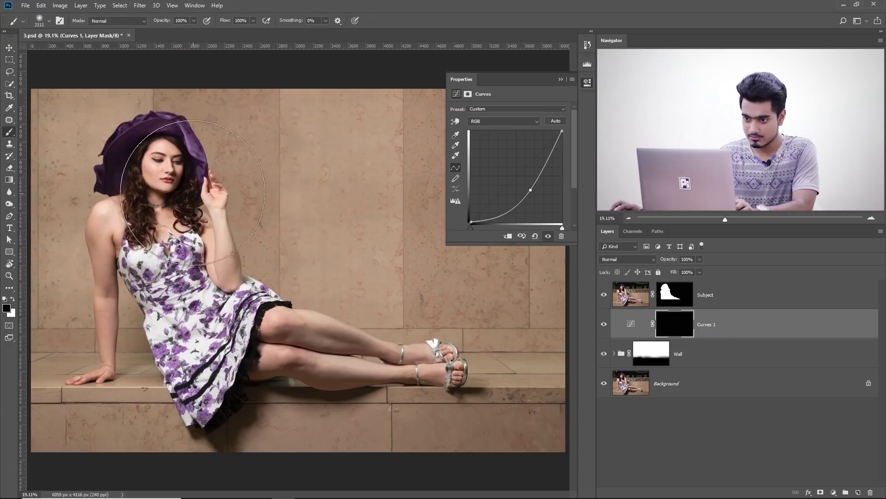
pyautogui.press('x')
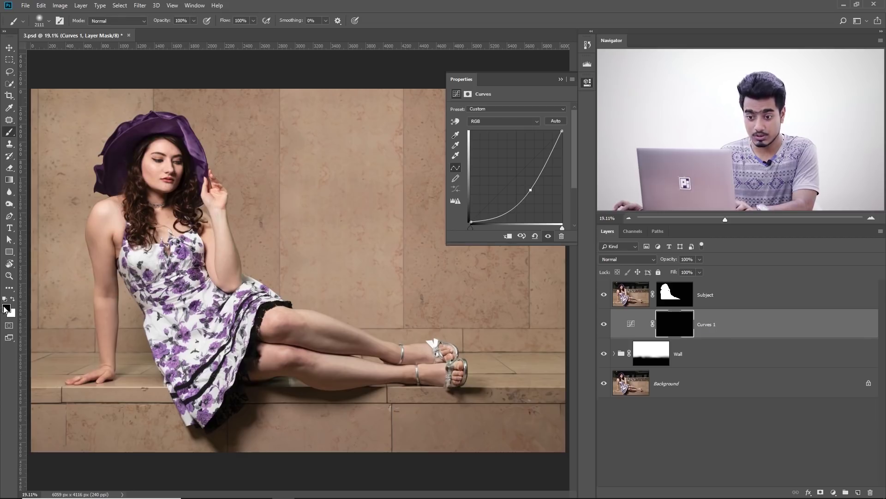
pyautogui.moveTo(186, 179)
pyautogui.mouseDown()
pyautogui.moveTo(217, 227)
pyautogui.moveTo(221, 263)
pyautogui.moveTo(244, 268)
pyautogui.moveTo(251, 291)
pyautogui.moveTo(301, 314)
pyautogui.moveTo(316, 365)
pyautogui.moveTo(307, 376)
pyautogui.moveTo(323, 365)
pyautogui.moveTo(337, 402)
pyautogui.moveTo(319, 399)
pyautogui.mouseUp()
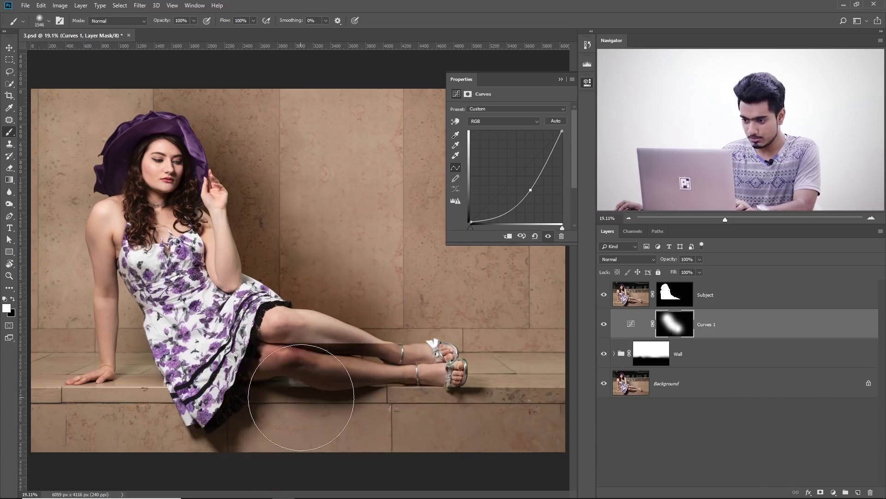
# Paint black on the Curves mask to remove the darkening from the lower leg and the area near the ankles
pyautogui.press('x')
pyautogui.moveTo(272, 369)
pyautogui.mouseDown()
pyautogui.moveTo(294, 386)
pyautogui.moveTo(321, 386)
pyautogui.moveTo(283, 388)
pyautogui.mouseUp()
pyautogui.keyDown('alt'); pyautogui.rightClick(321, 387); pyautogui.keyUp('alt')
pyautogui.moveTo(301, 354); pyautogui.dragTo(411, 375)
pyautogui.hotkey('ctrl', 'z')
pyautogui.keyDown('alt'); pyautogui.rightClick(376, 380); pyautogui.keyUp('alt')
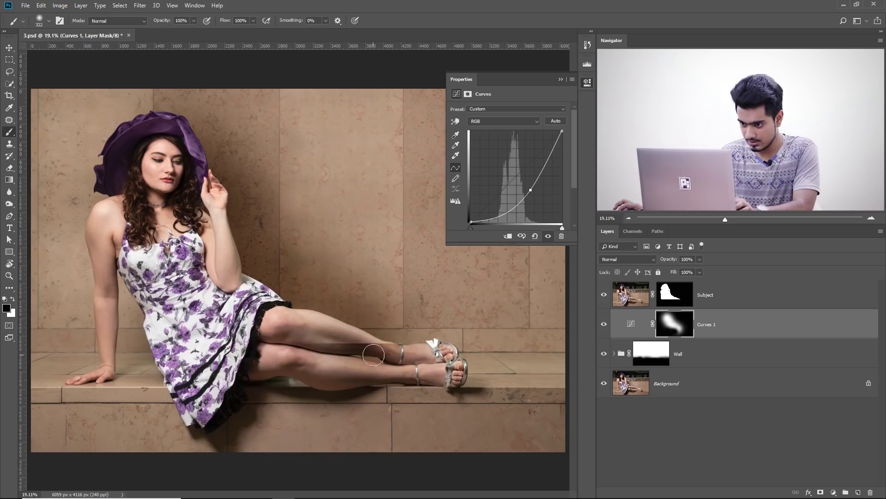
pyautogui.keyDown('alt'); pyautogui.rightClick(378, 353); pyautogui.keyUp('alt')
pyautogui.moveTo(383, 346)
pyautogui.mouseDown()
pyautogui.moveTo(351, 351)
pyautogui.moveTo(379, 348)
pyautogui.mouseUp()
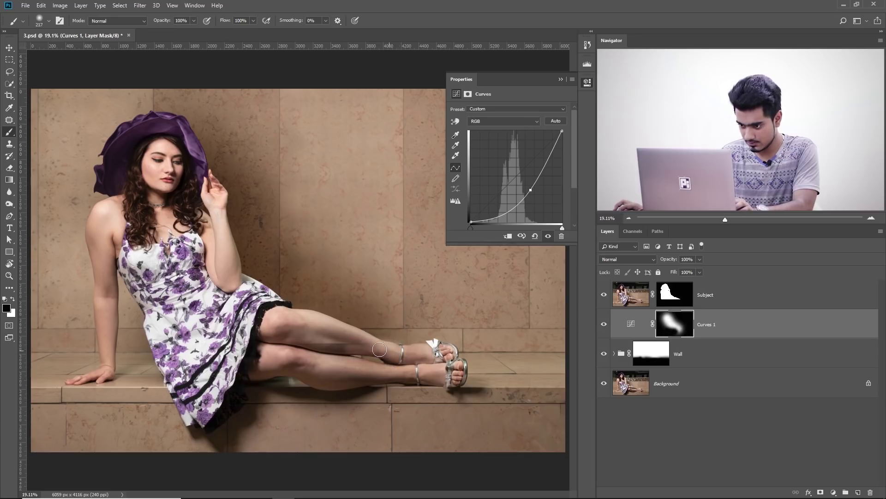
# Paint black on the Curves mask over the feet, the bench seat under the legs and the bench front below the dress
pyautogui.moveTo(401, 368); pyautogui.dragTo(445, 357)
pyautogui.keyDown('alt'); pyautogui.rightClick(371, 385); pyautogui.keyUp('alt')
pyautogui.moveTo(371, 383)
pyautogui.mouseDown()
pyautogui.moveTo(329, 360)
pyautogui.moveTo(282, 351)
pyautogui.moveTo(379, 359)
pyautogui.mouseUp()
pyautogui.moveTo(276, 356); pyautogui.dragTo(397, 358)
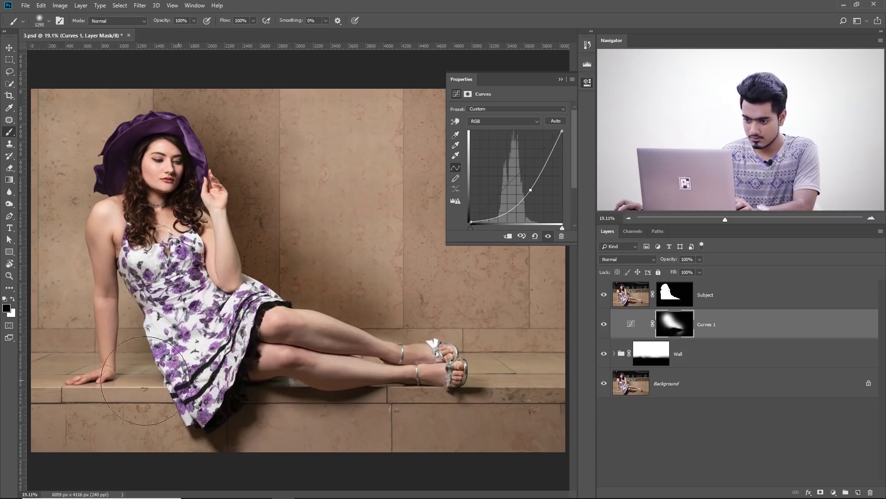
pyautogui.moveTo(147, 380)
pyautogui.mouseDown()
pyautogui.moveTo(396, 426)
pyautogui.moveTo(243, 434)
pyautogui.moveTo(255, 451)
pyautogui.mouseUp()
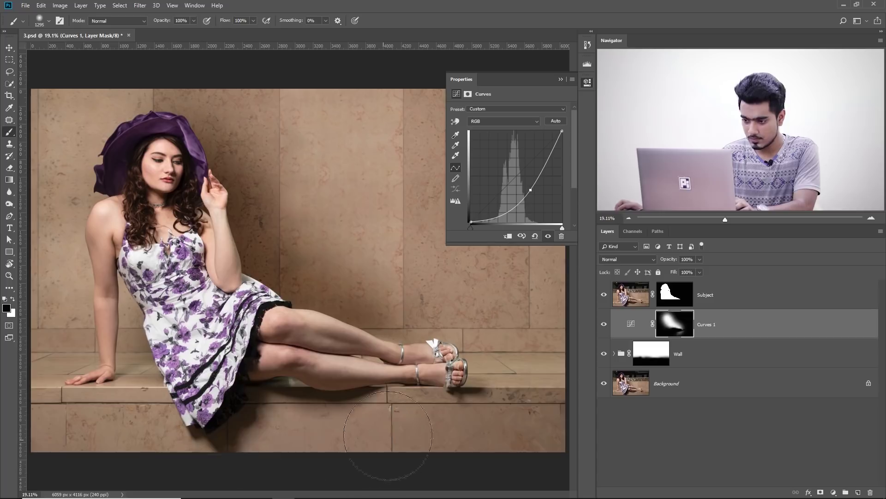
# Fade the outer edge of the shadow on the wall above the feet with a very large black brush on the Curves mask
pyautogui.moveTo(366, 266)
pyautogui.mouseDown()
pyautogui.moveTo(425, 280)
pyautogui.moveTo(409, 264)
pyautogui.mouseUp()
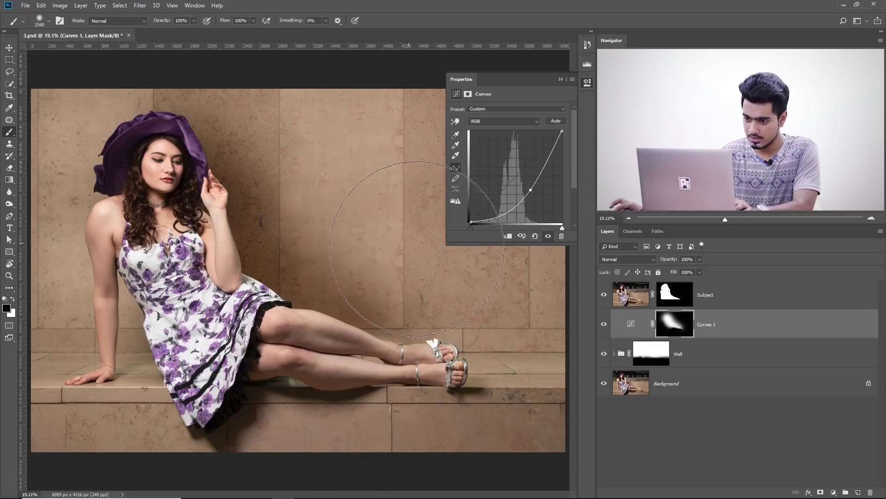
pyautogui.click(395, 265)
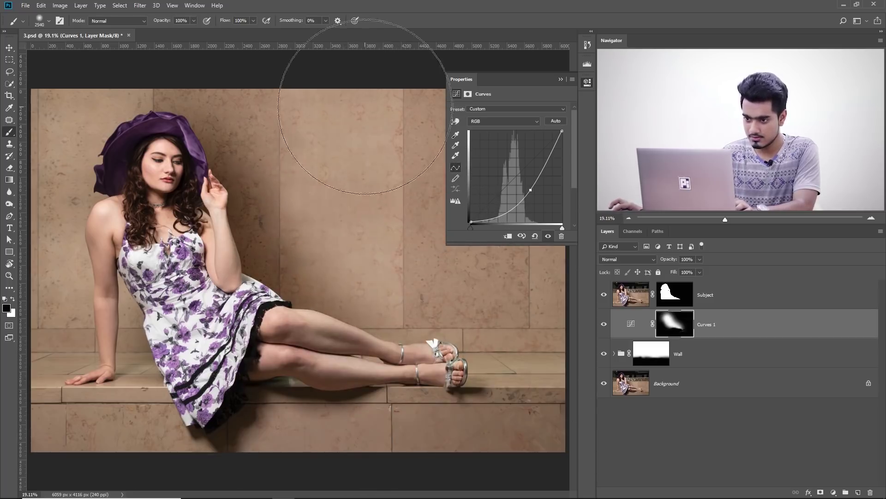
pyautogui.moveTo(367, 152)
pyautogui.mouseDown()
pyautogui.moveTo(392, 155)
pyautogui.moveTo(367, 157)
pyautogui.mouseUp()
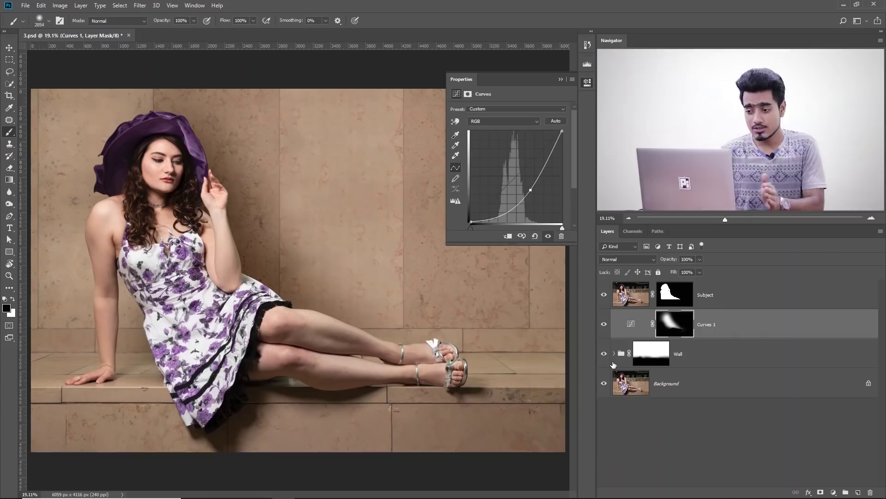
# Try the Luminosity blend mode on the Curves layer and restore it to Normal
pyautogui.click(636, 259)
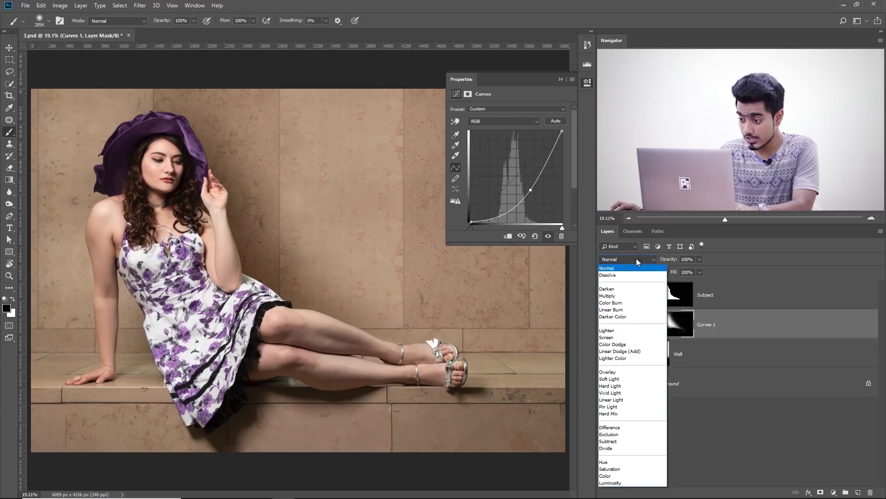
pyautogui.click(620, 484)
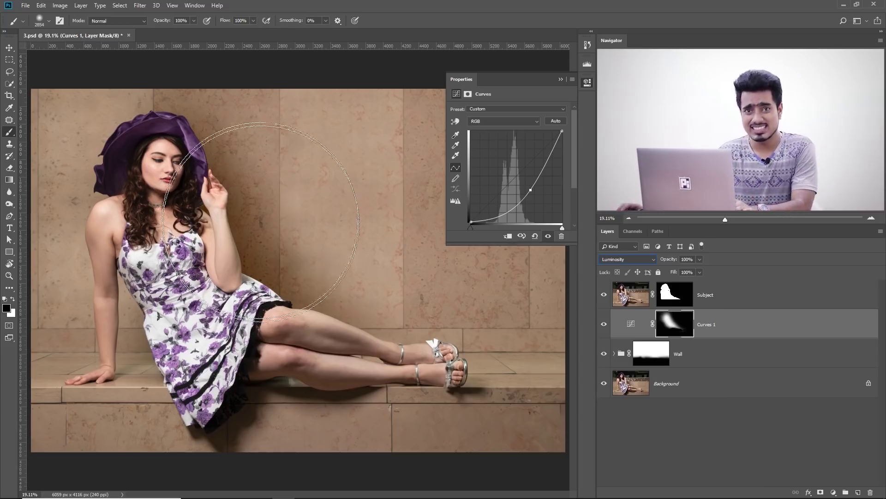
pyautogui.click(617, 261)
pyautogui.click(619, 271)
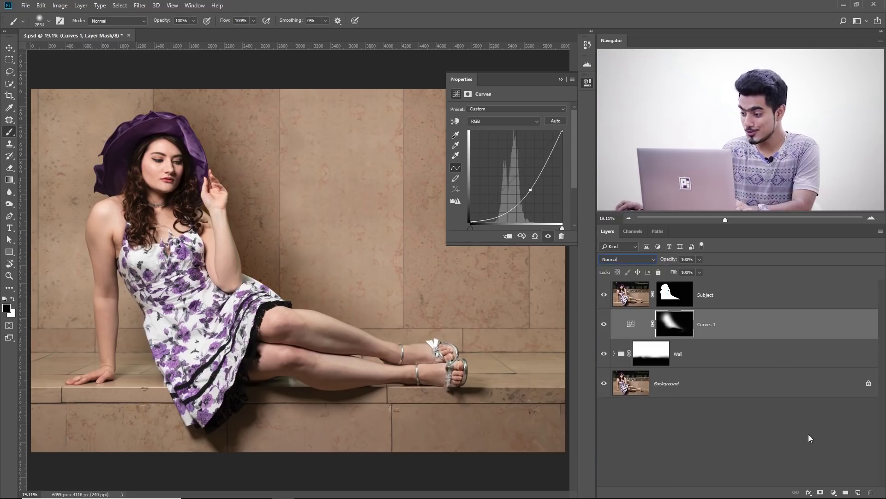
# Add a Hue/Saturation adjustment above the Curves layer, set its saturation to -38, and clip it to the Curves layer
pyautogui.click(833, 493)
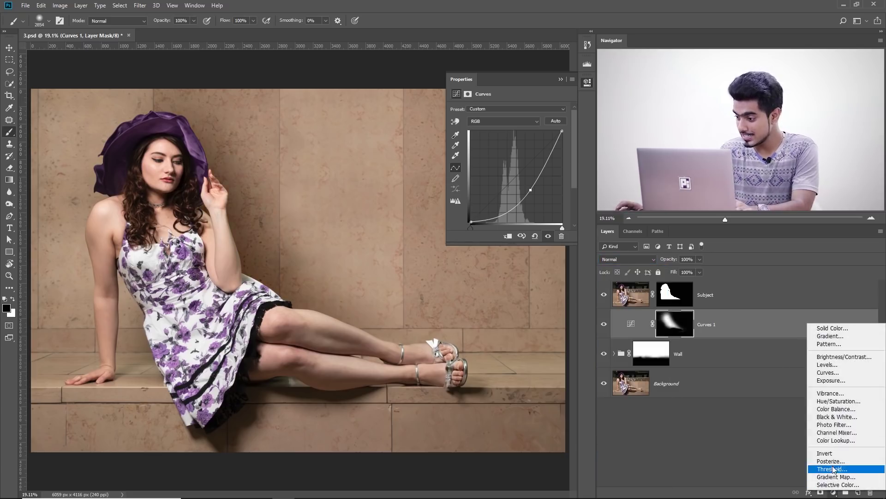
pyautogui.click(829, 402)
pyautogui.moveTo(508, 162); pyautogui.dragTo(486, 160)
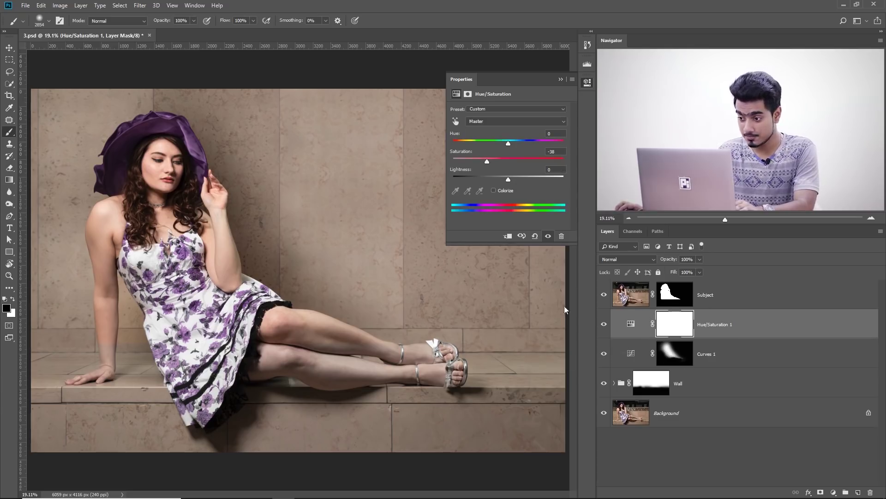
pyautogui.click(506, 237)
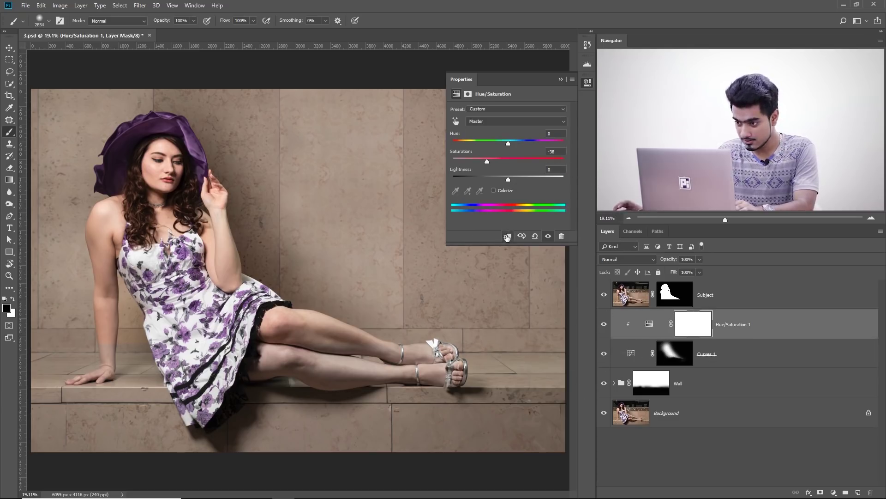
pyautogui.click(506, 236)
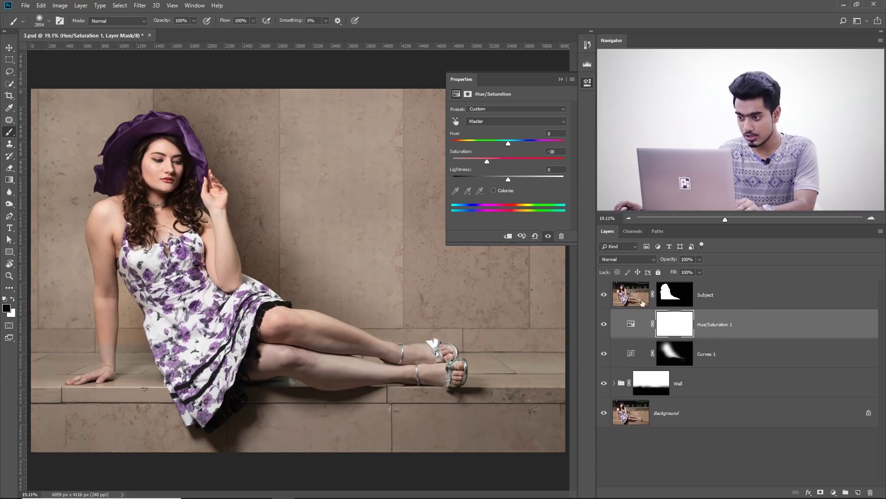
pyautogui.keyDown('alt'); pyautogui.click(729, 336); pyautogui.keyUp('alt')
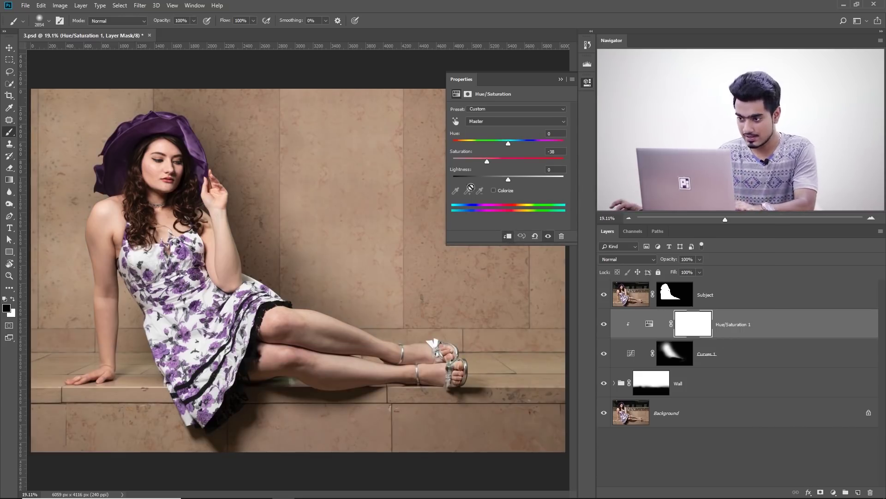
# Set the clipped Hue/Saturation adjustment's saturation to -12 and its hue to -2
pyautogui.moveTo(486, 160); pyautogui.dragTo(448, 159)
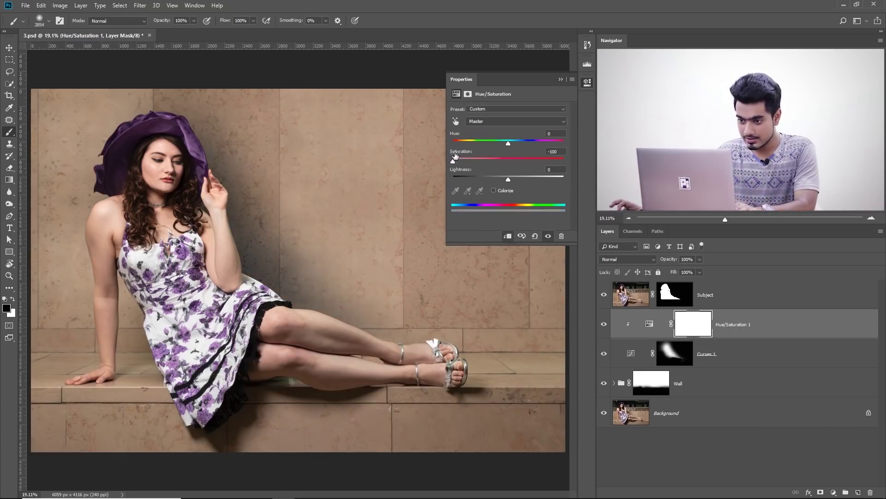
pyautogui.moveTo(468, 164); pyautogui.dragTo(505, 161)
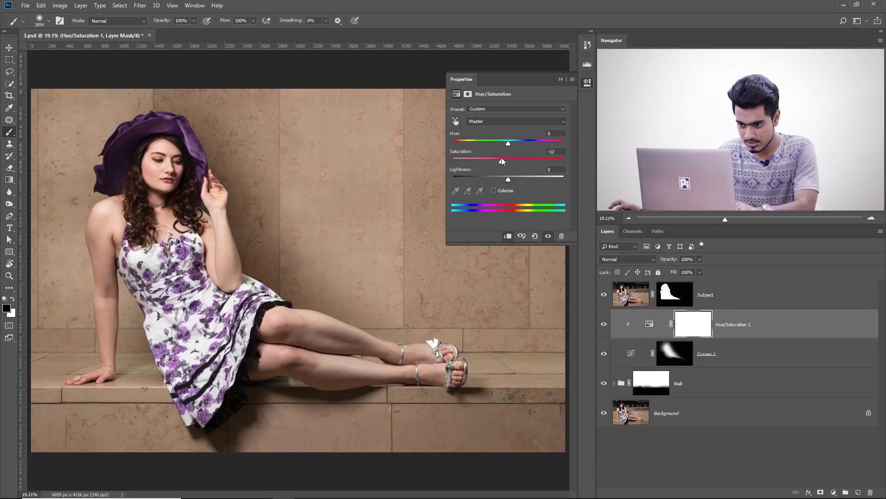
pyautogui.moveTo(502, 145); pyautogui.dragTo(508, 143)
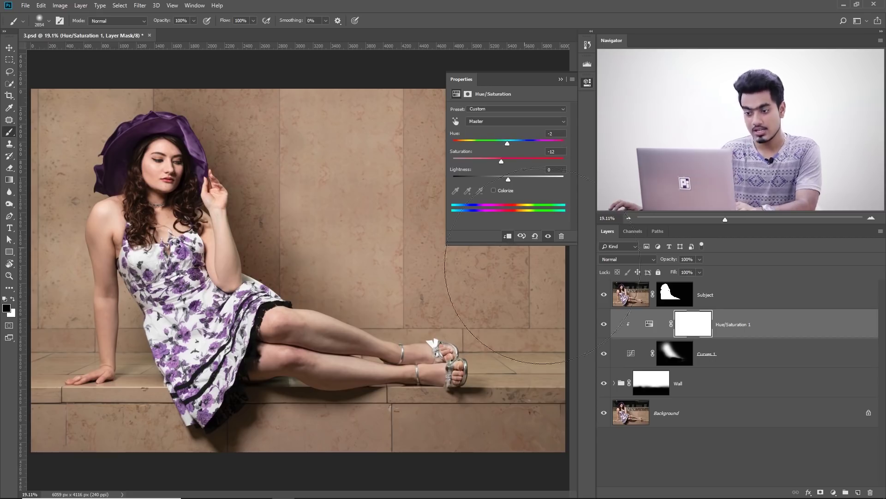
# Compare the finished composite with the original Background layer alone, then collapse the adjustment properties to view the full image
pyautogui.keyDown('alt'); pyautogui.click(602, 414); pyautogui.keyUp('alt')
pyautogui.keyDown('alt'); pyautogui.click(603, 415); pyautogui.keyUp('alt')
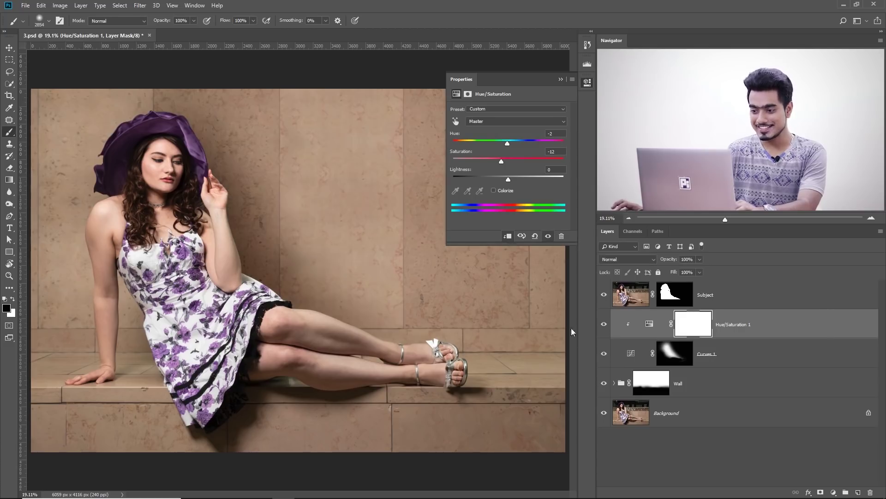
pyautogui.click(560, 80)
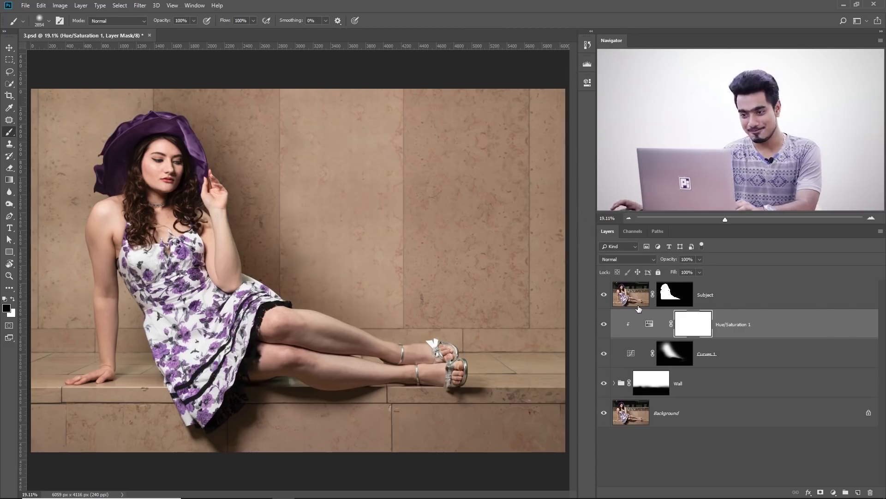